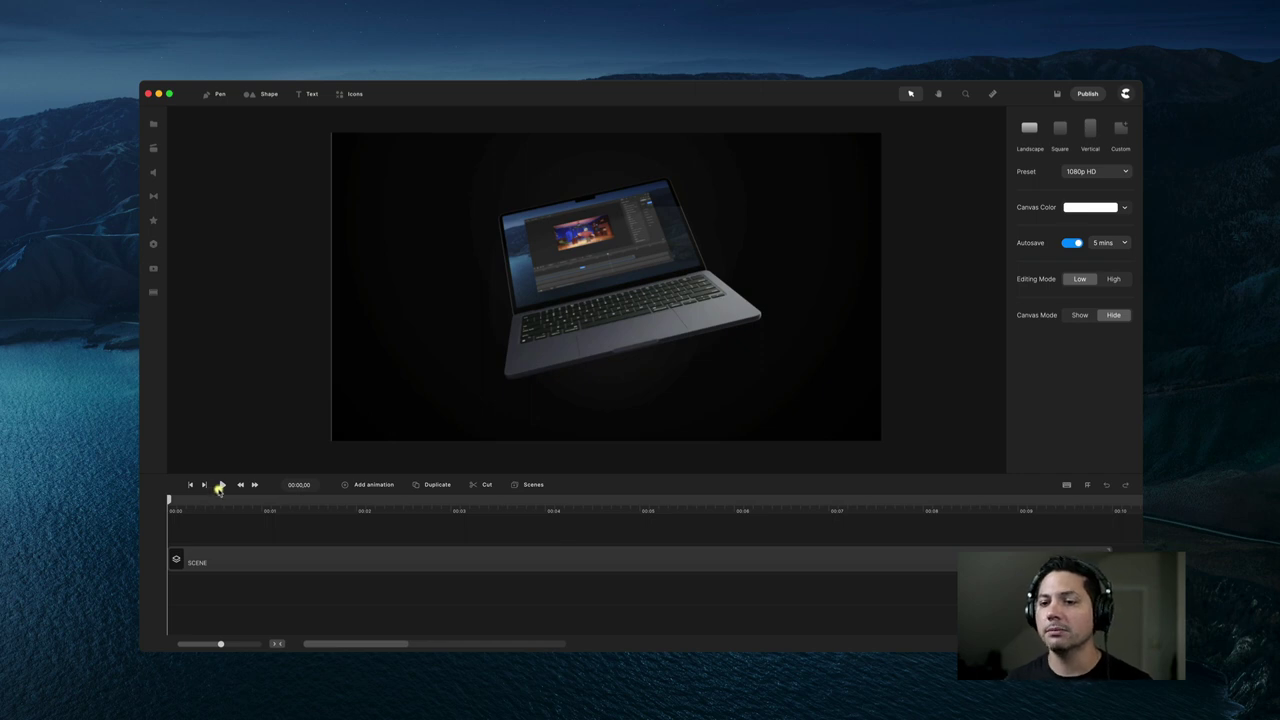
# - Preview the laptop template and browse the Scenes list, then delete the laptop template scene
pyautogui.click(220, 485)
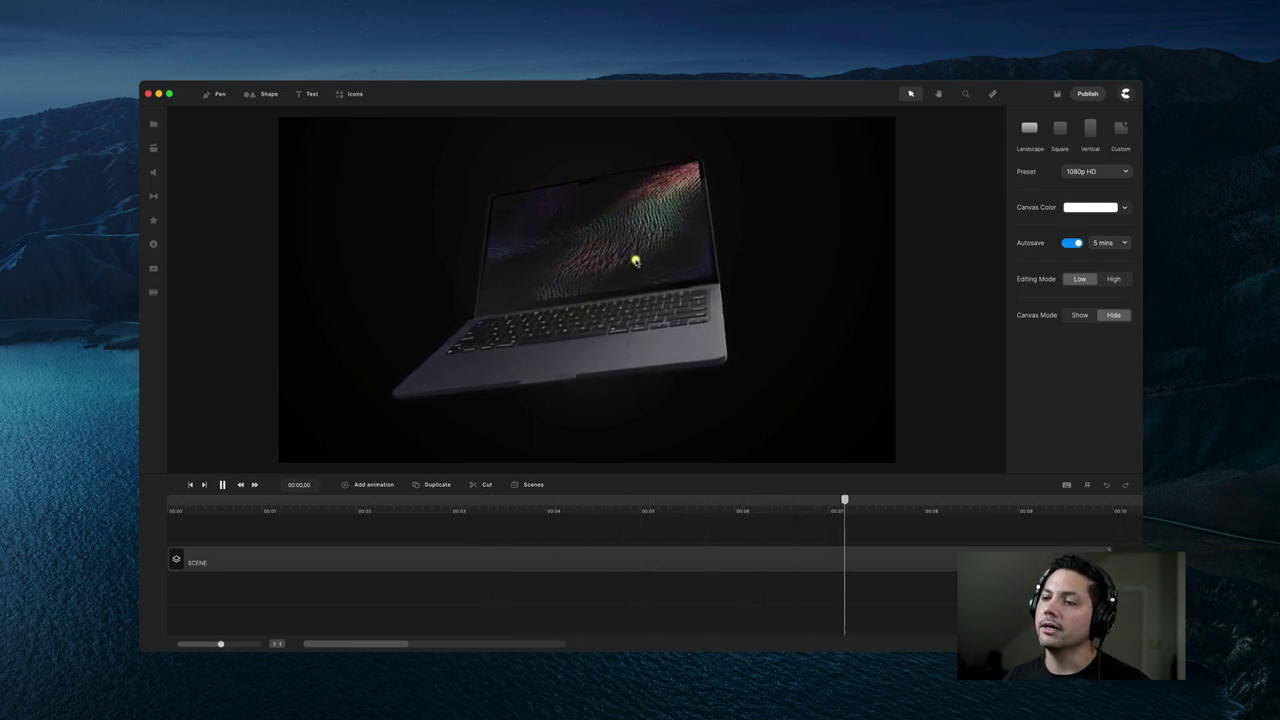
pyautogui.press('space')
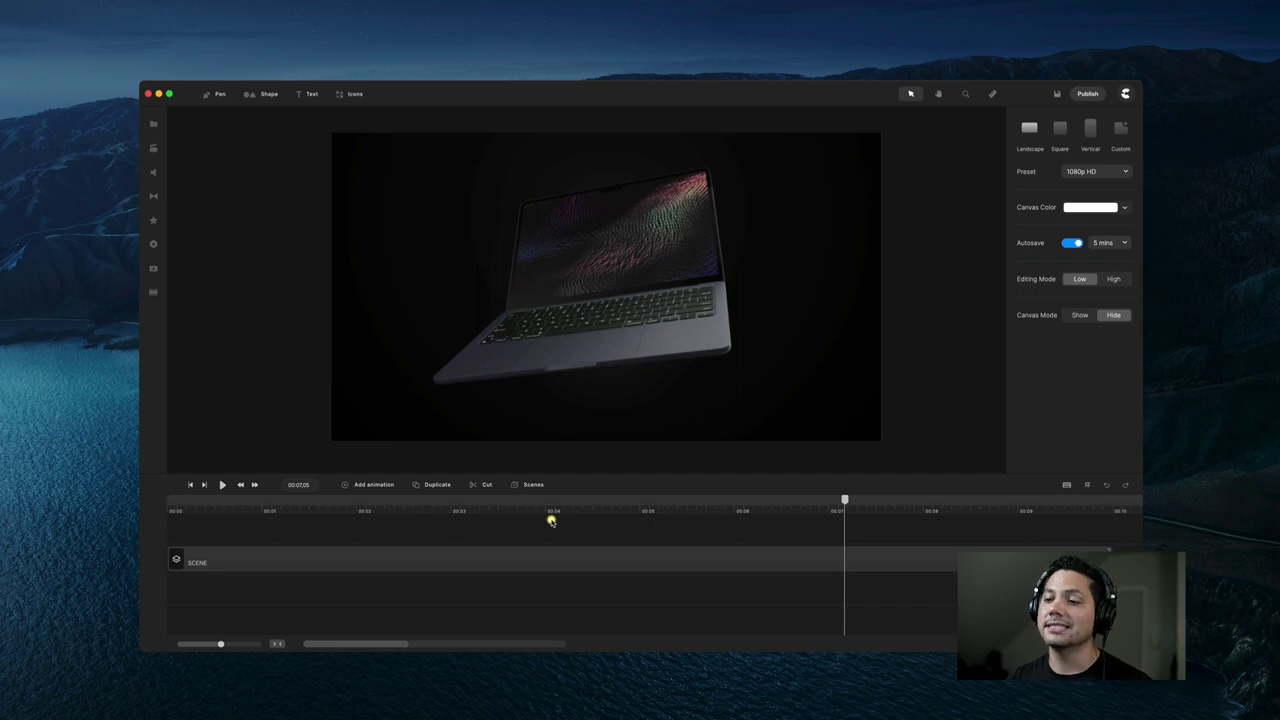
pyautogui.click(525, 486)
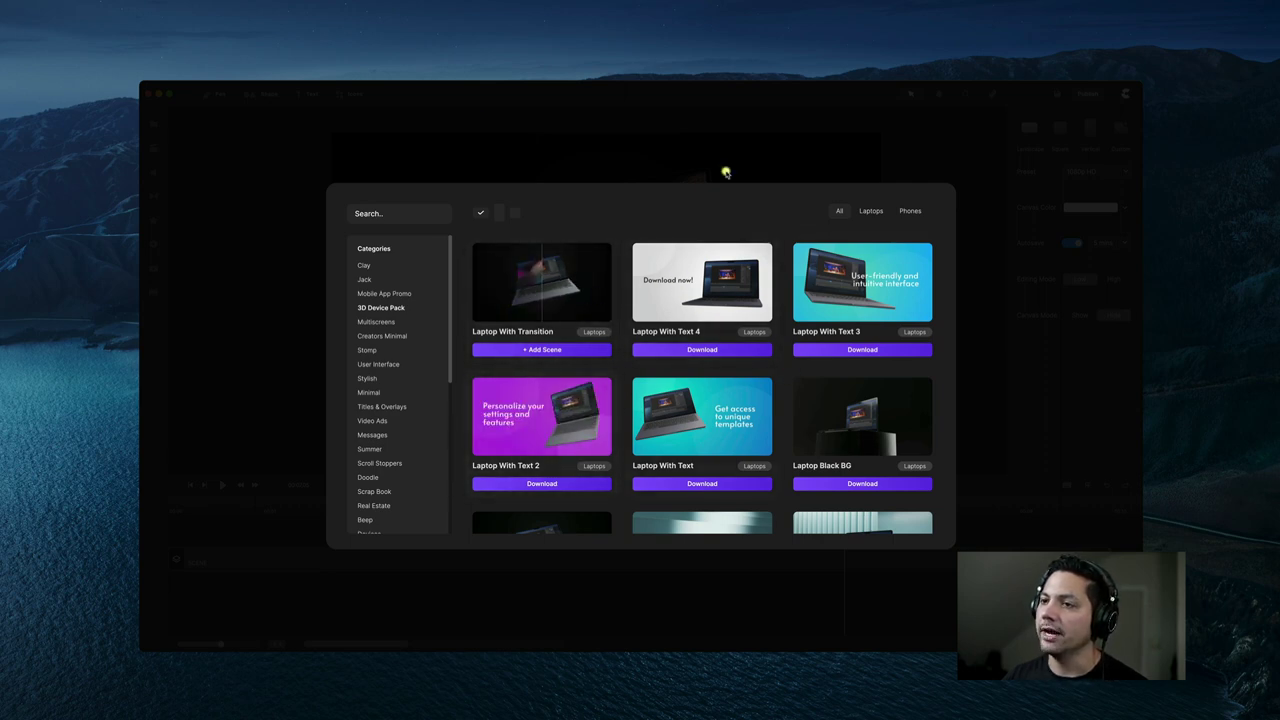
pyautogui.click(462, 124)
pyautogui.click(343, 562)
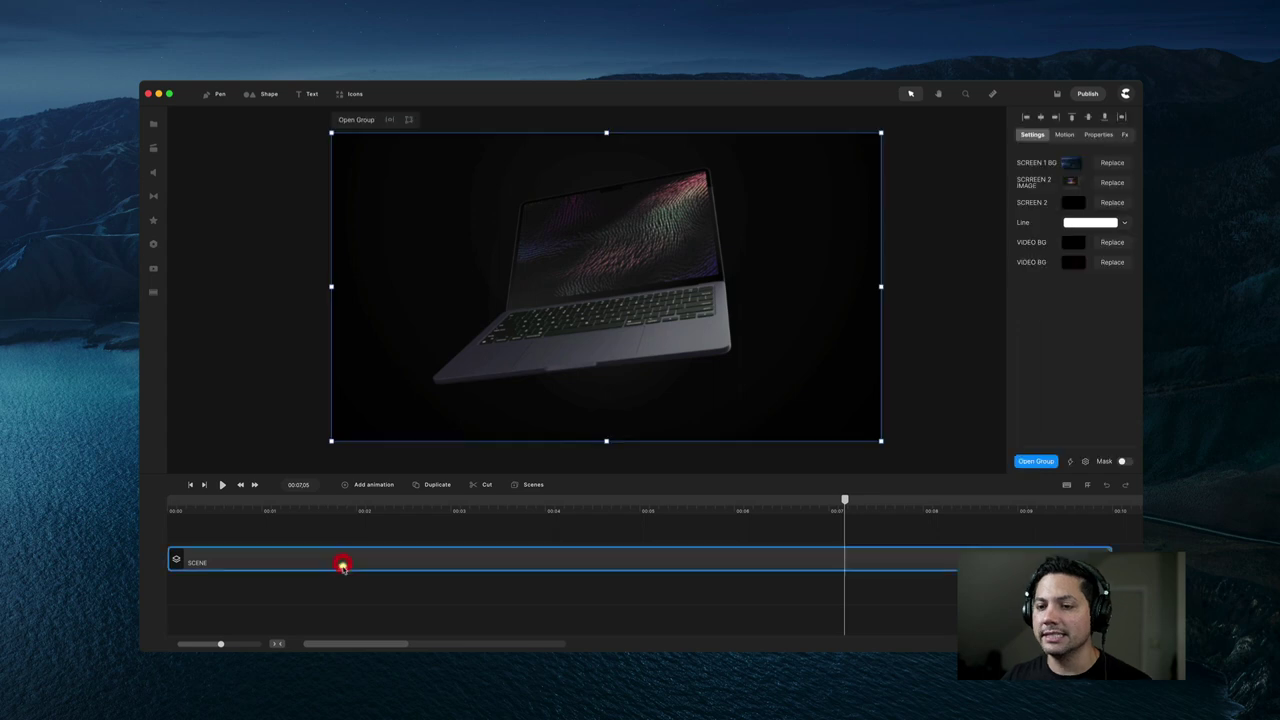
pyautogui.press('Delete')
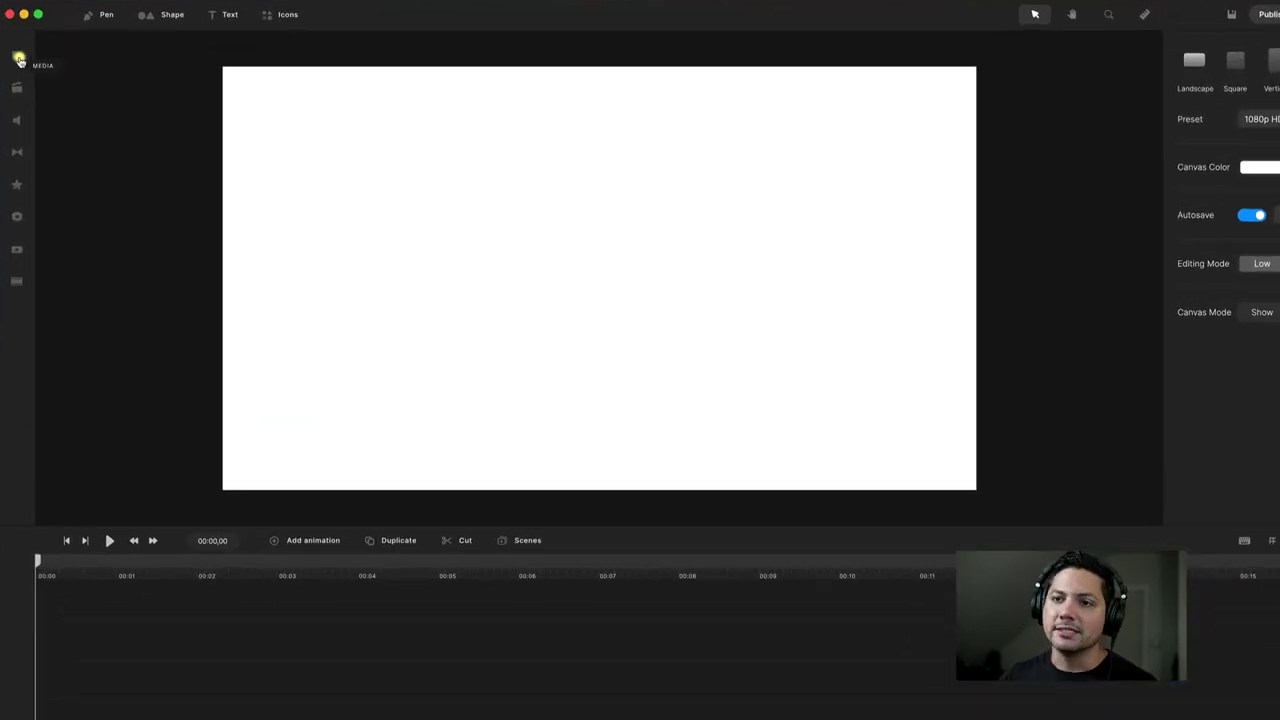
# - Add the laptop clip and the 11-0-Night image, fitting the image to fill the canvas
pyautogui.click(103, 98)
pyautogui.moveTo(165, 158); pyautogui.dragTo(489, 234)
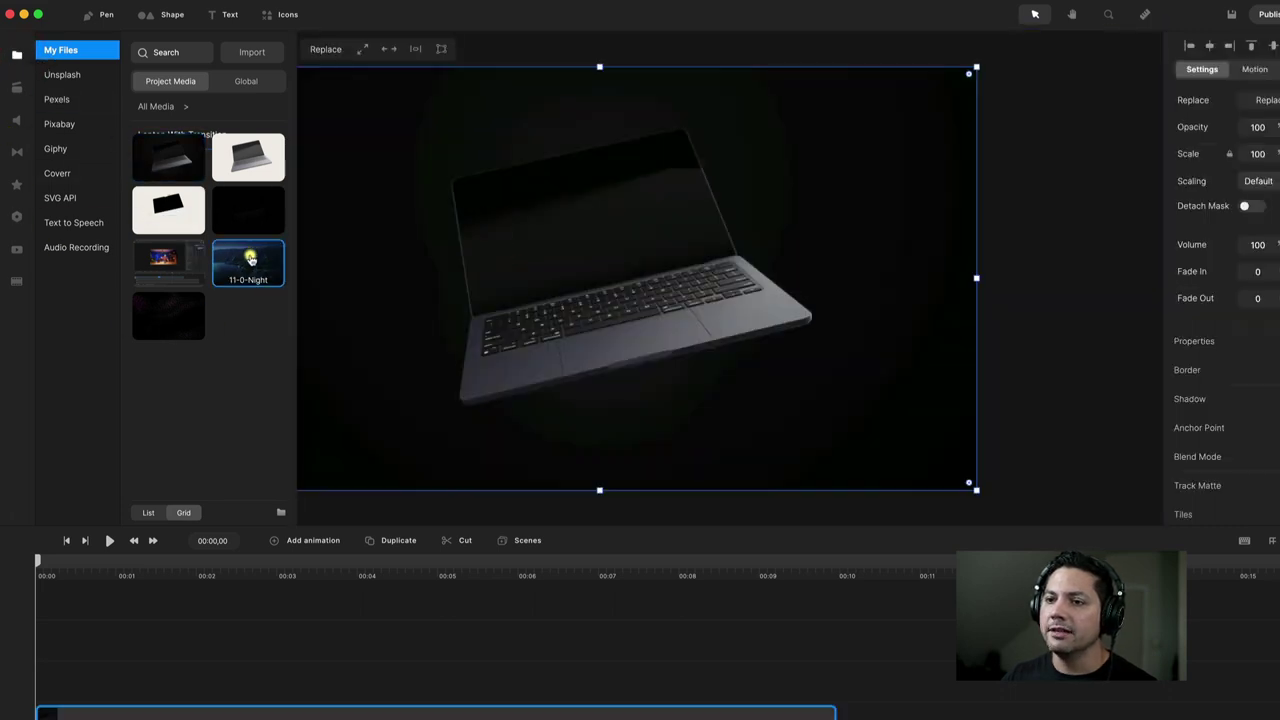
pyautogui.moveTo(250, 284); pyautogui.dragTo(610, 308)
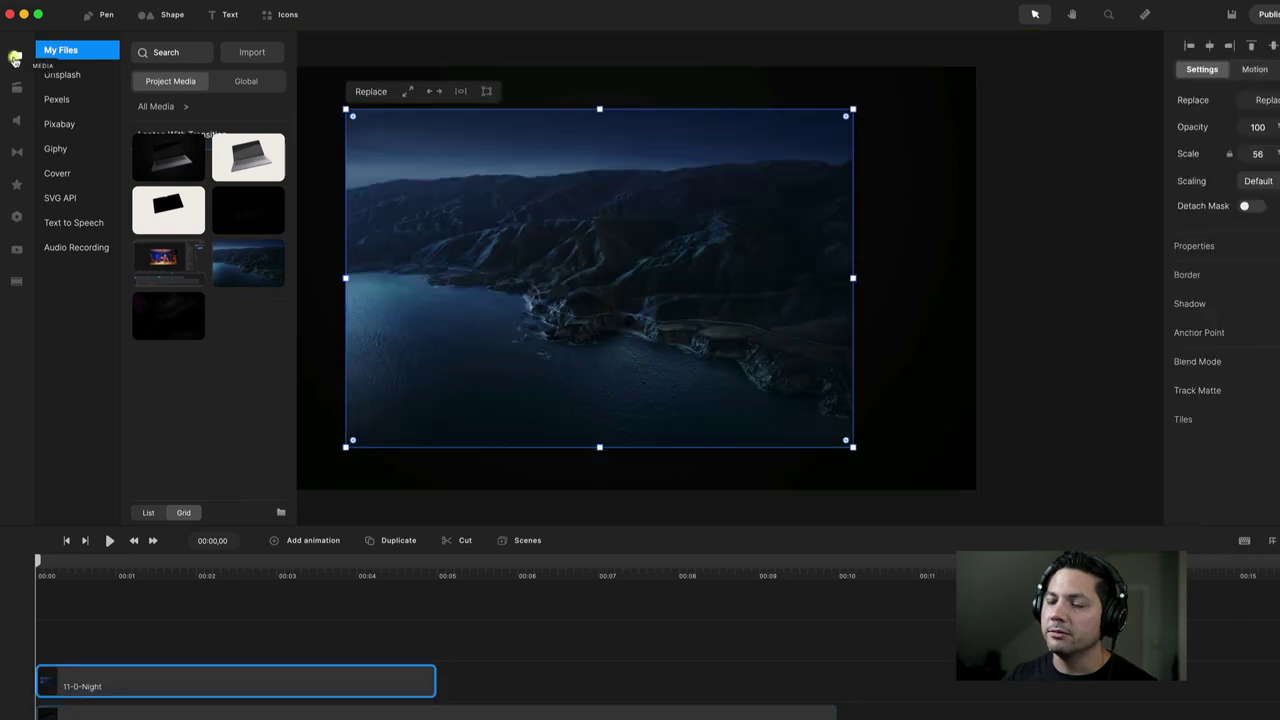
pyautogui.click(15, 58)
pyautogui.click(407, 91)
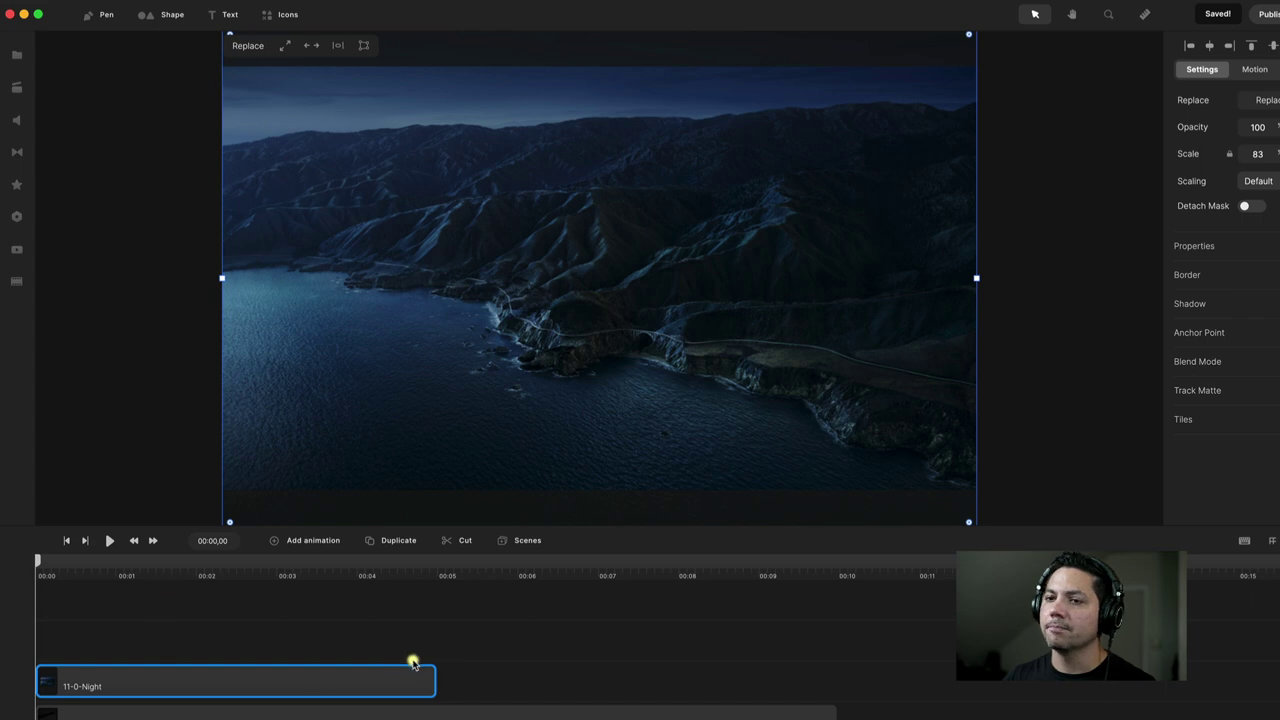
# - Extend the night image layer to 10 seconds and rename it BG
pyautogui.moveTo(433, 683); pyautogui.dragTo(838, 681)
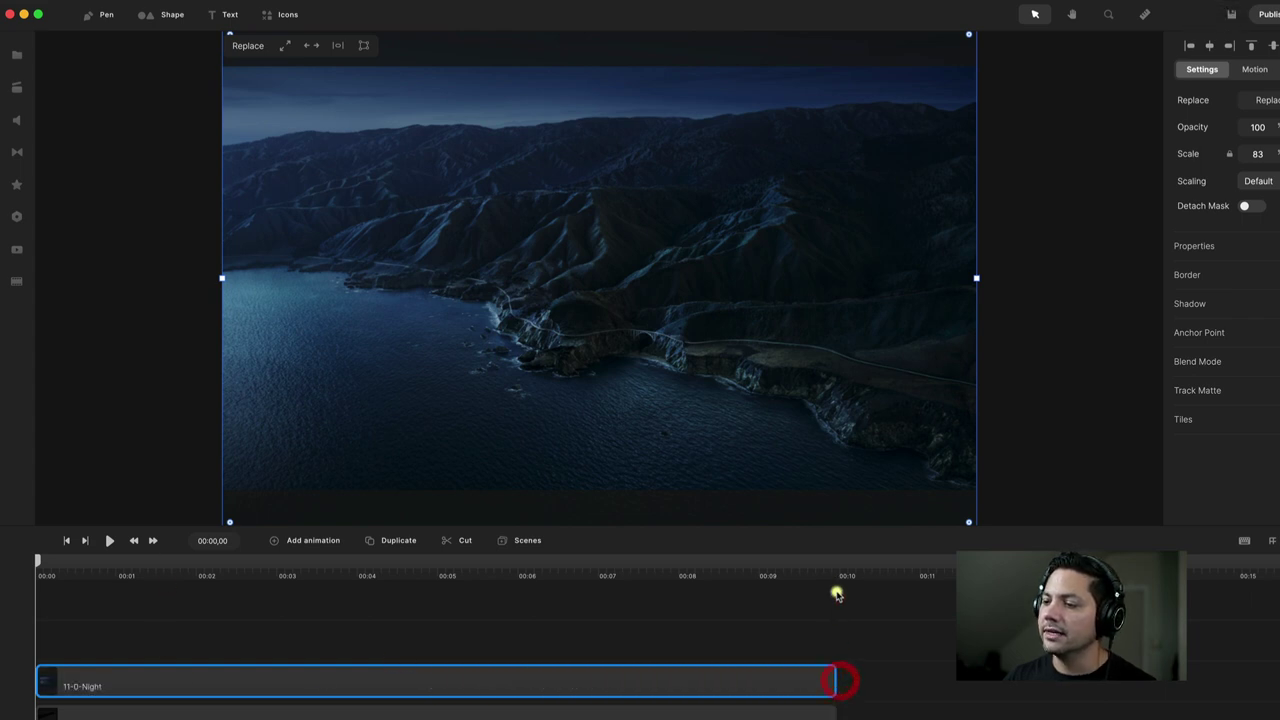
pyautogui.rightClick(115, 686)
pyautogui.click(163, 531)
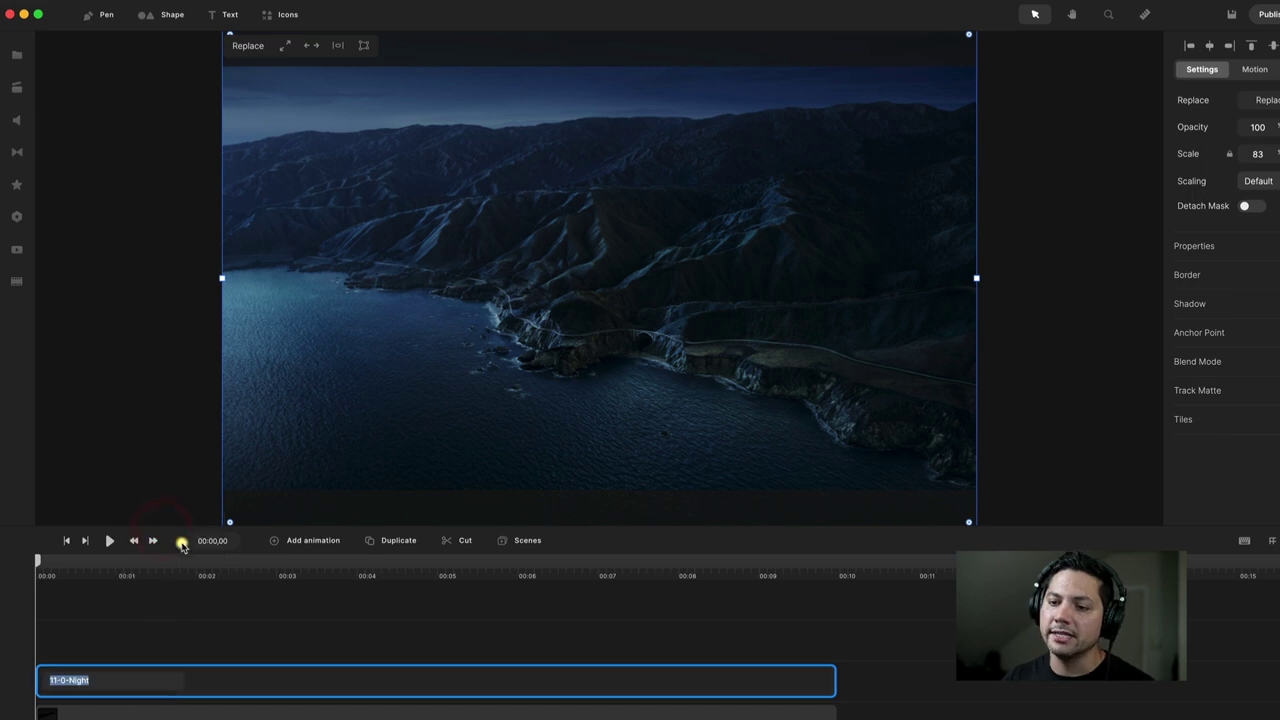
pyautogui.write('BG')
pyautogui.press('Return')
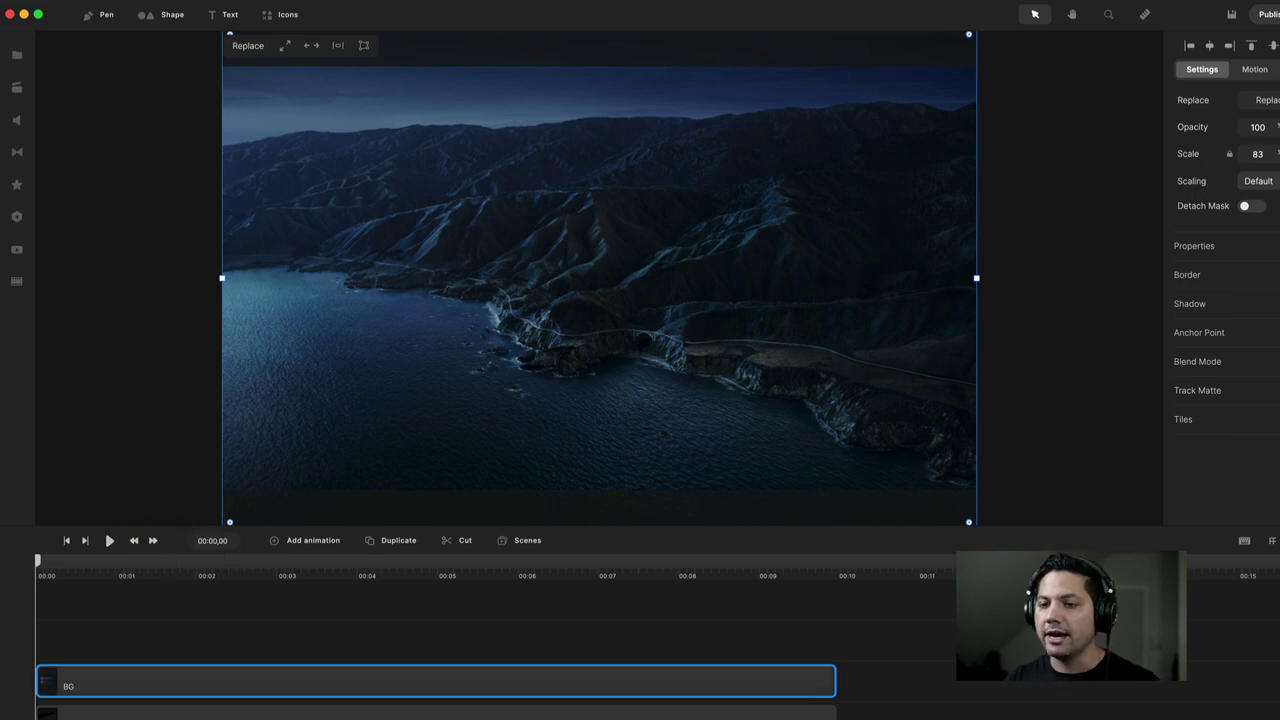
pyautogui.click(17, 53)
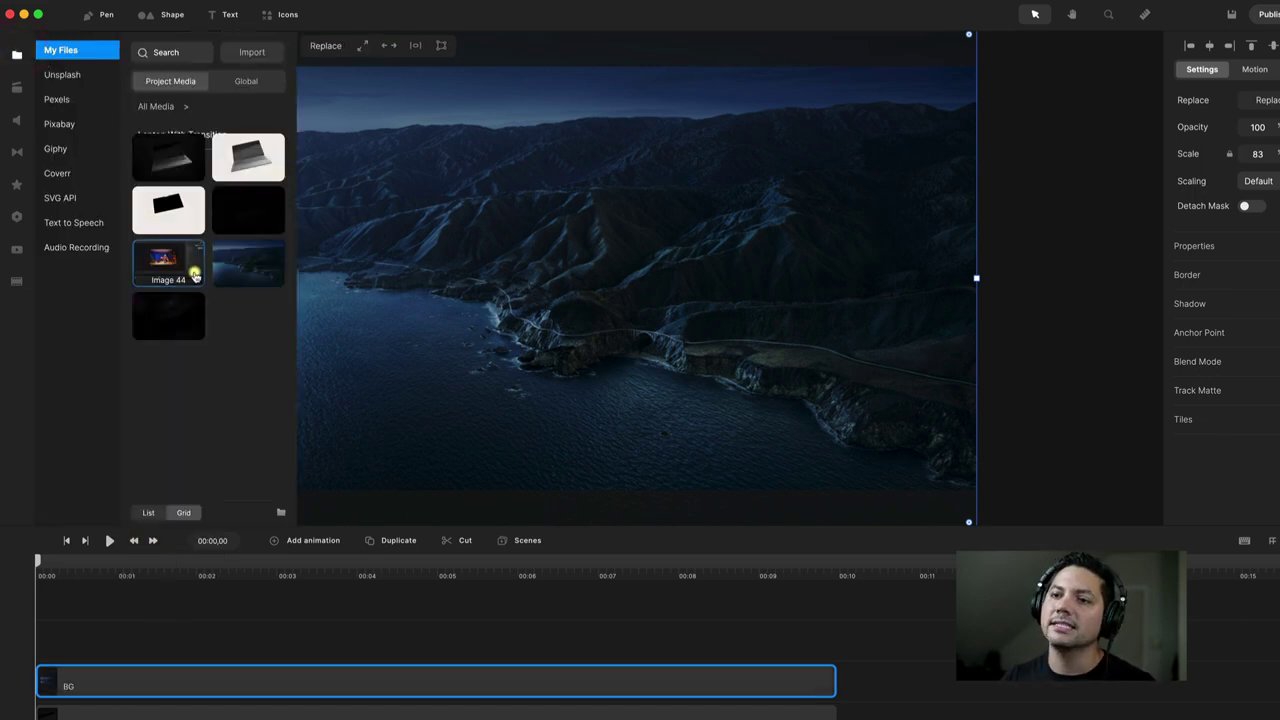
# - Add Image 44 over BG, stretch it to 10 seconds and rename it Screen Image
pyautogui.moveTo(158, 264); pyautogui.dragTo(568, 306)
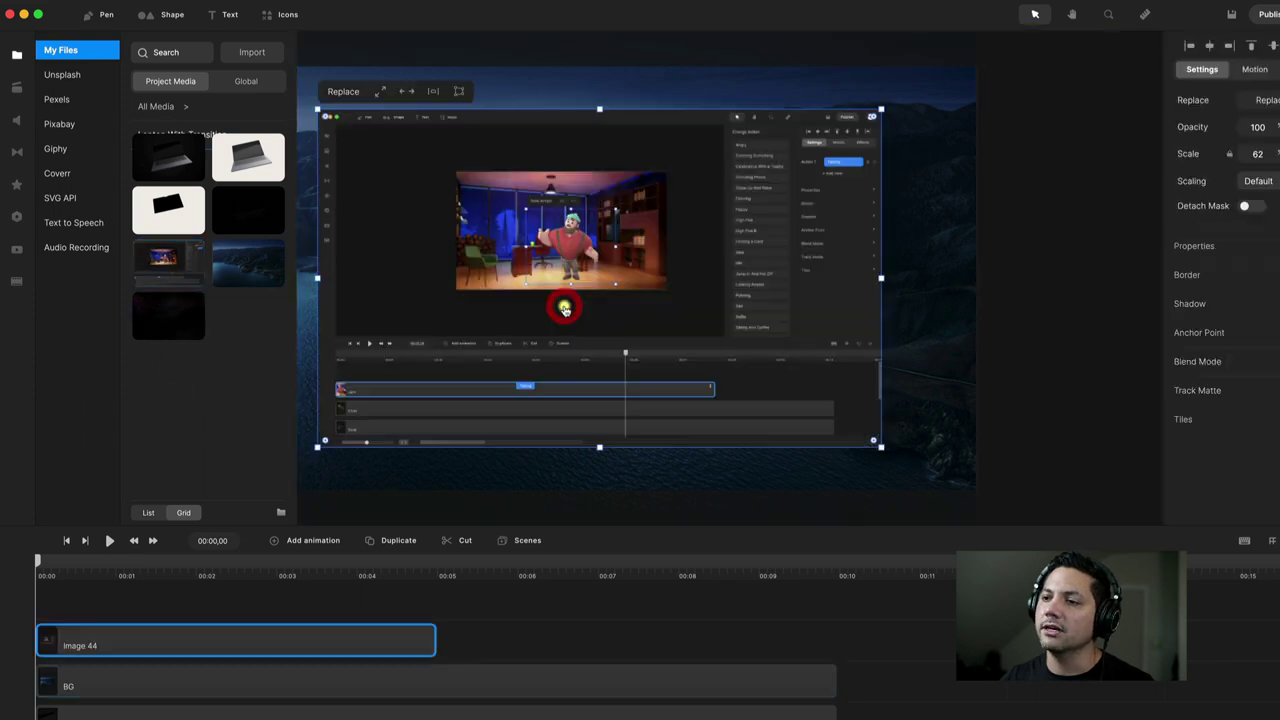
pyautogui.click(15, 55)
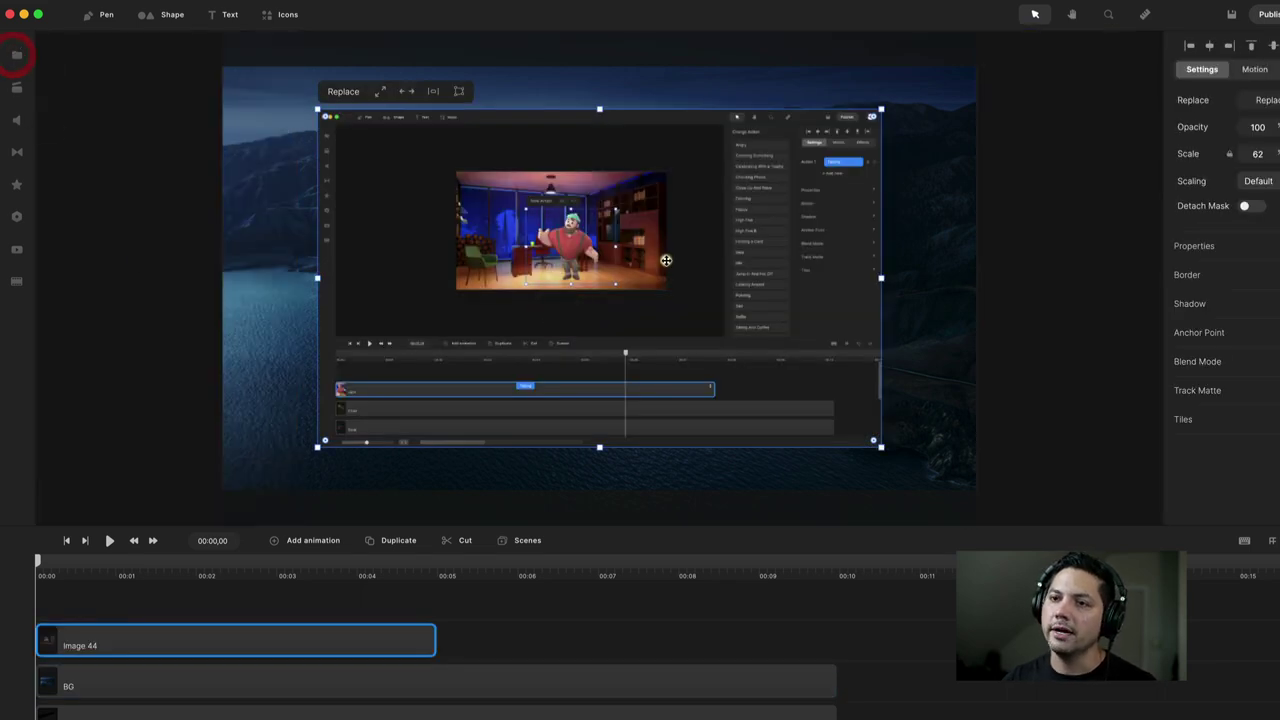
pyautogui.moveTo(433, 649); pyautogui.dragTo(836, 648)
pyautogui.rightClick(137, 642)
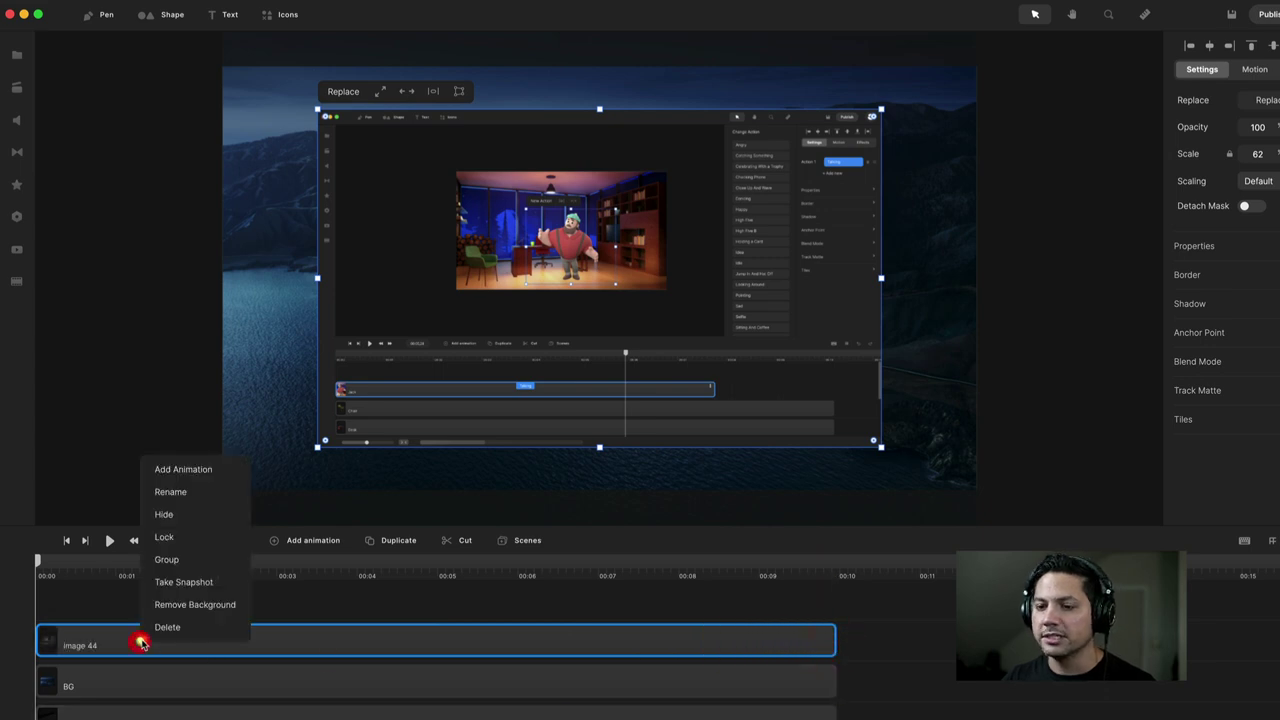
pyautogui.click(190, 492)
pyautogui.write('Screen Image')
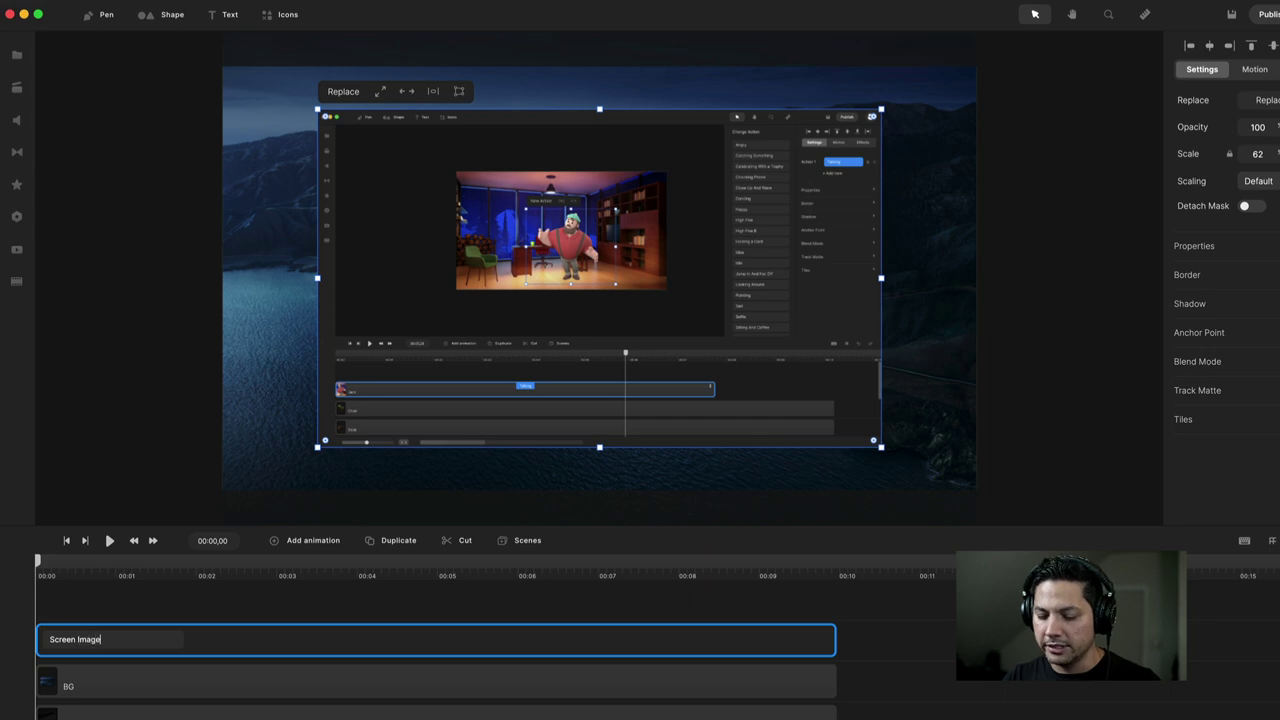
pyautogui.press('Return')
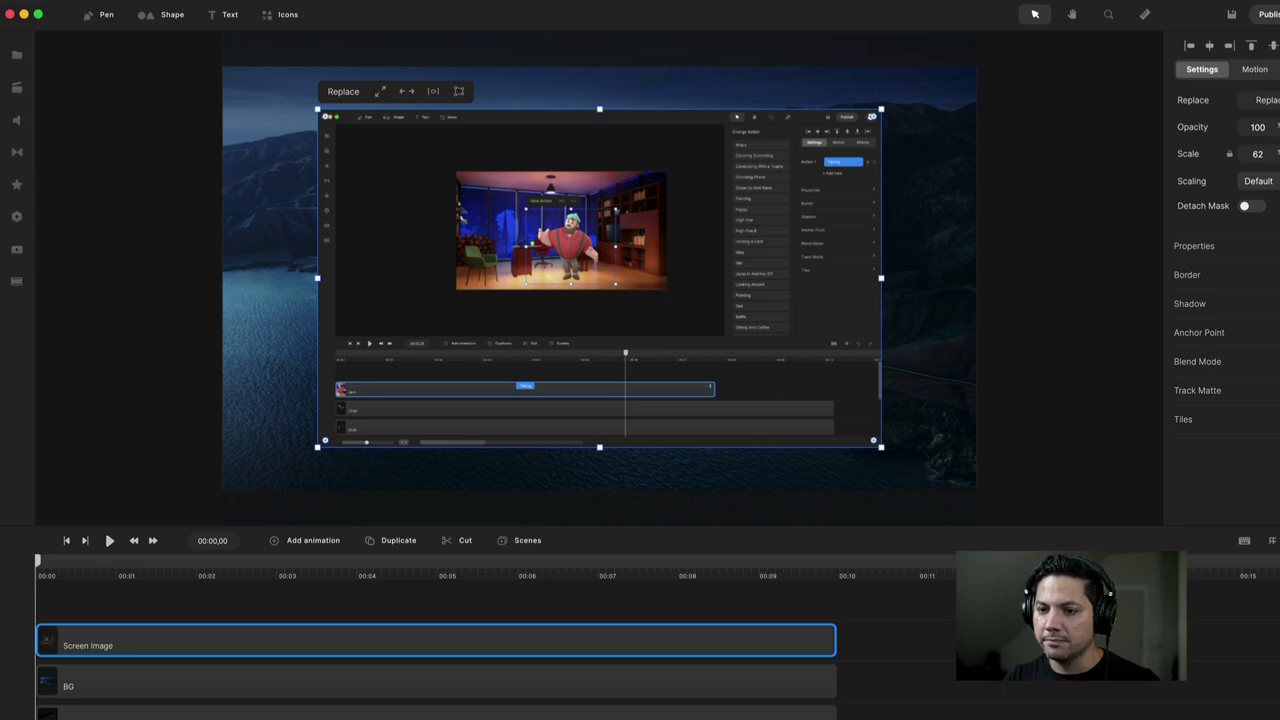
pyautogui.click(121, 685)
pyautogui.click(137, 640)
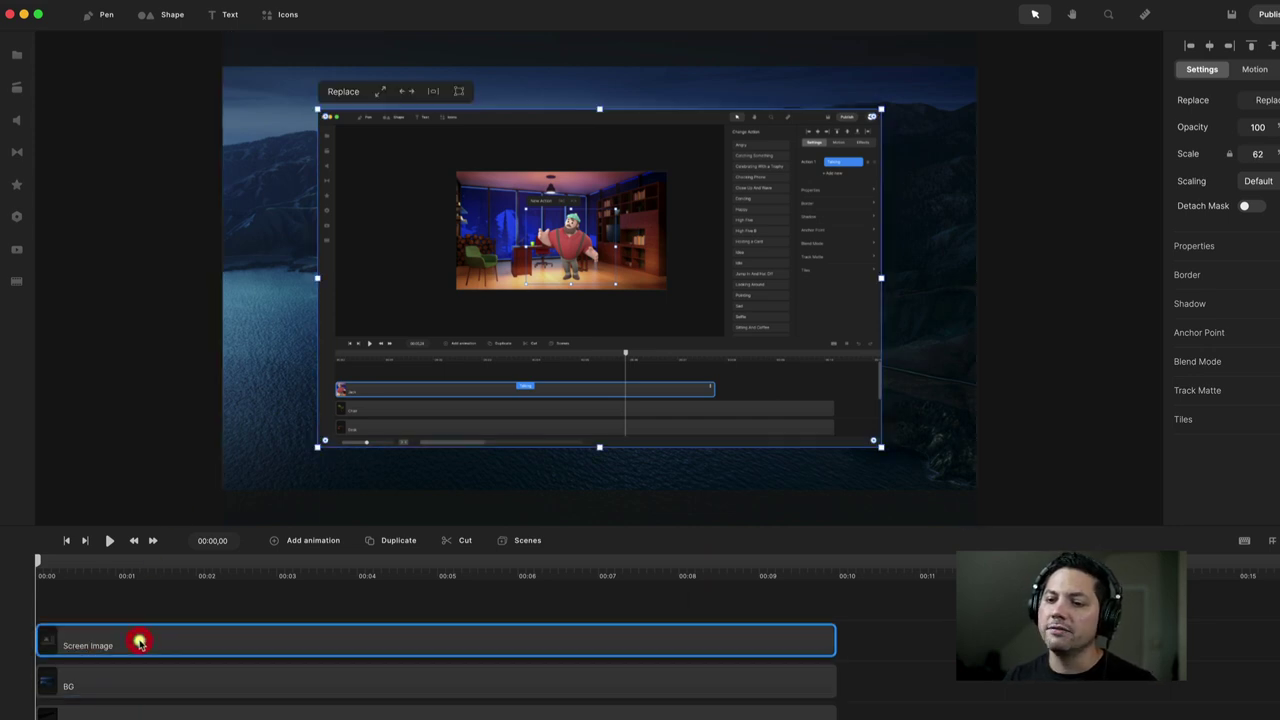
pyautogui.click(806, 686)
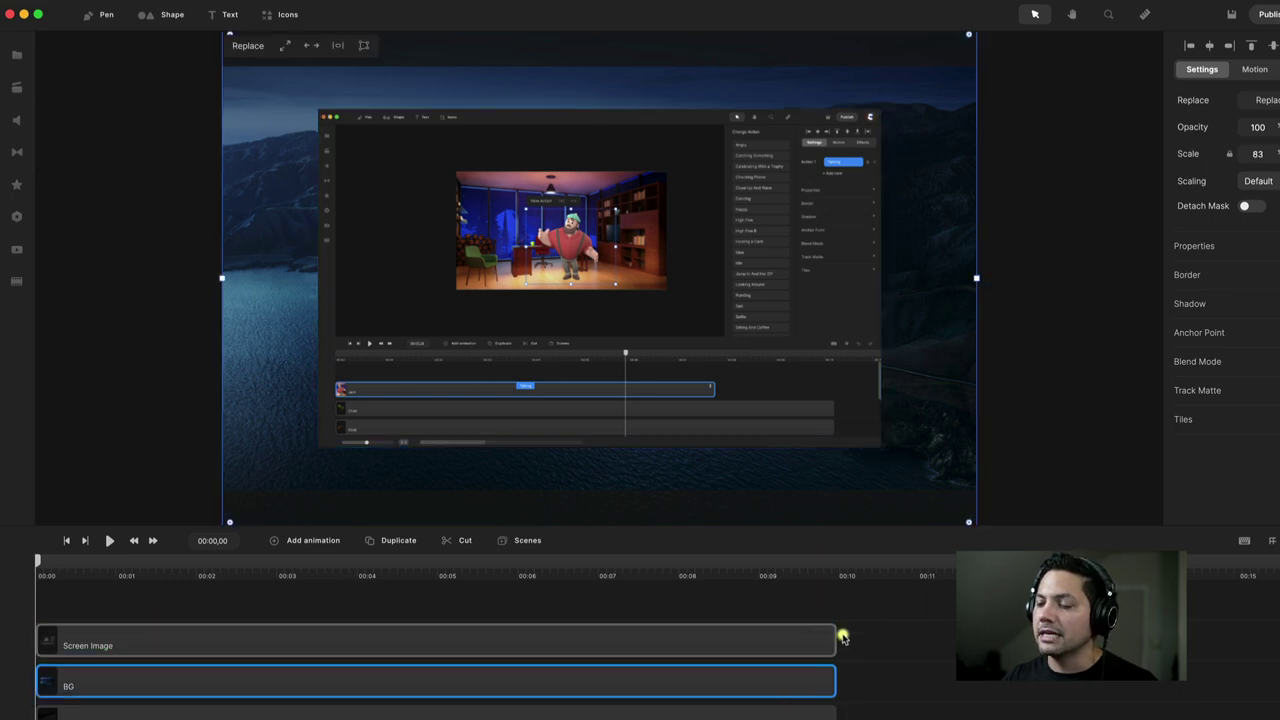
# - Select Screen Image and BG together, turn them into a Masked Group, and open the group
pyautogui.moveTo(876, 617); pyautogui.dragTo(767, 690)
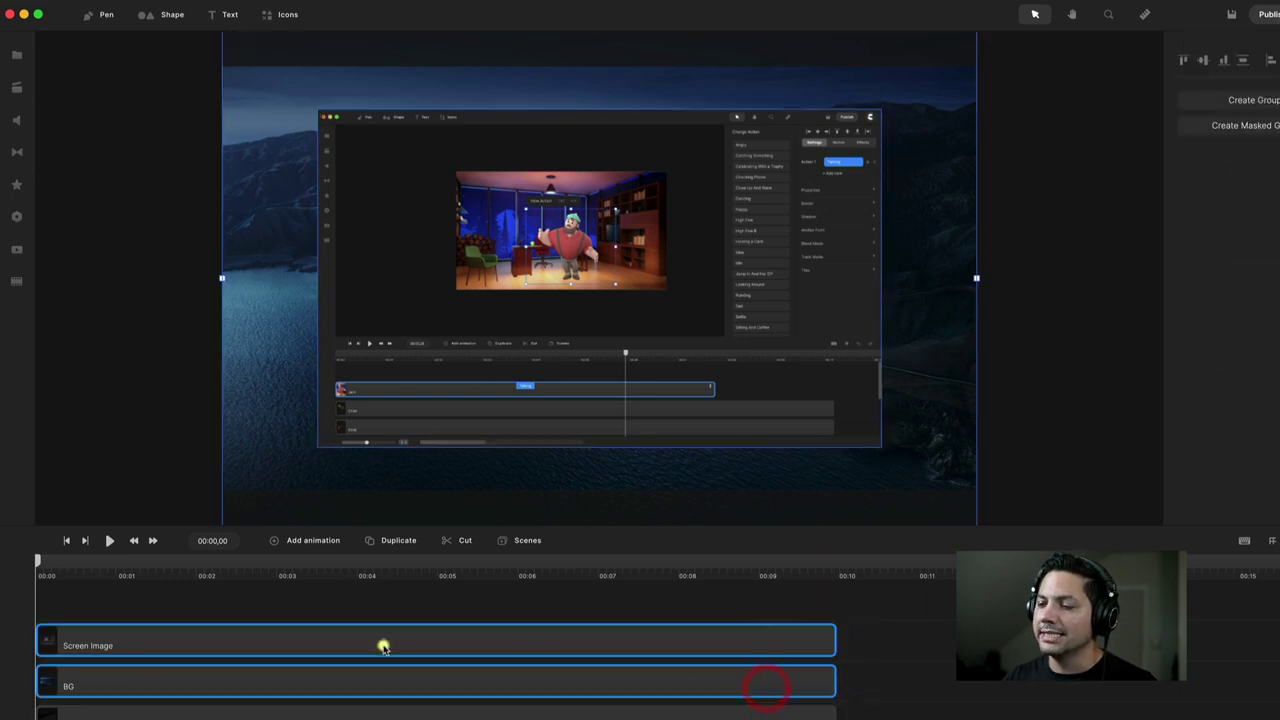
pyautogui.moveTo(869, 609); pyautogui.dragTo(716, 680)
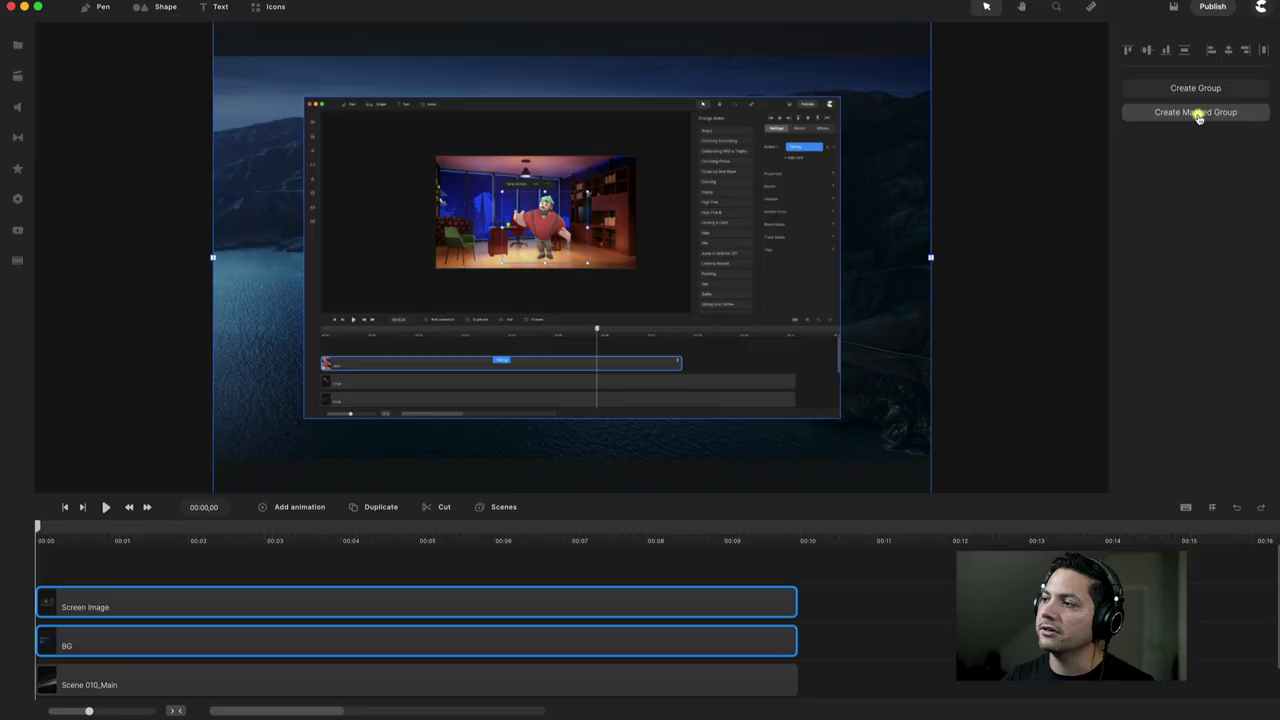
pyautogui.click(1197, 114)
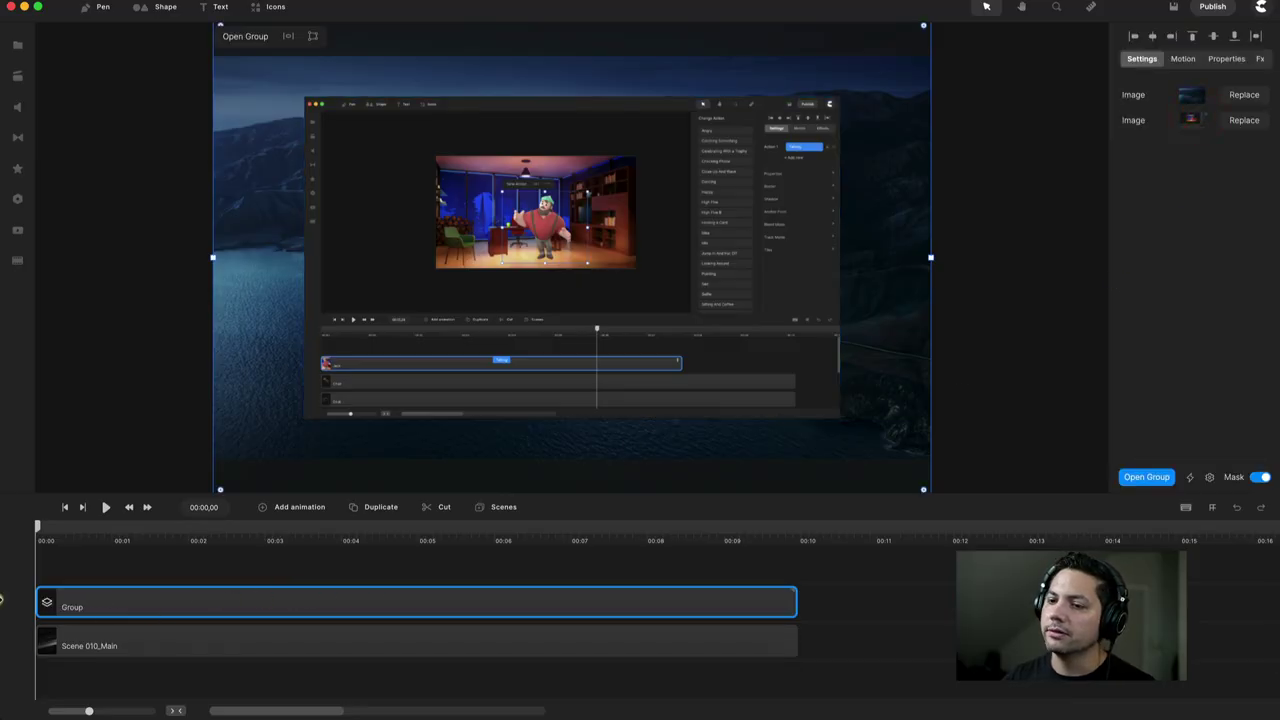
pyautogui.doubleClick(203, 607)
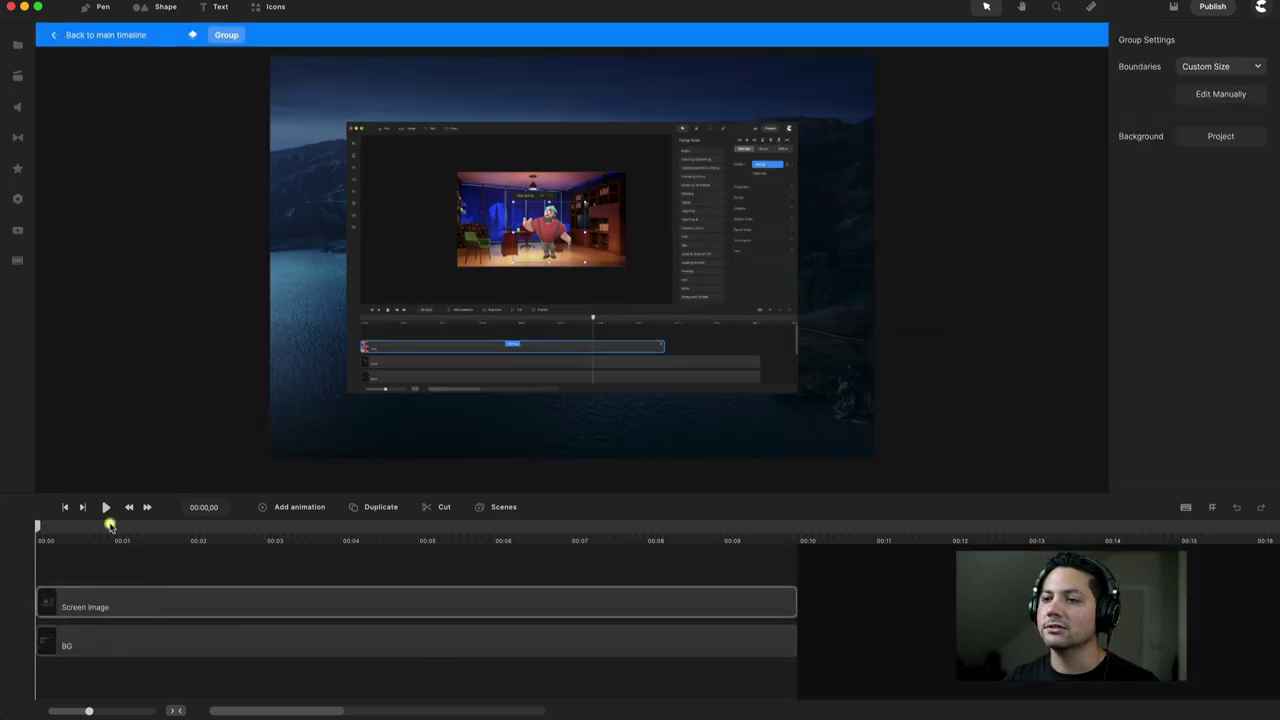
# - Change the open group's Boundaries setting from custom to 1080p HD
pyautogui.click(252, 627)
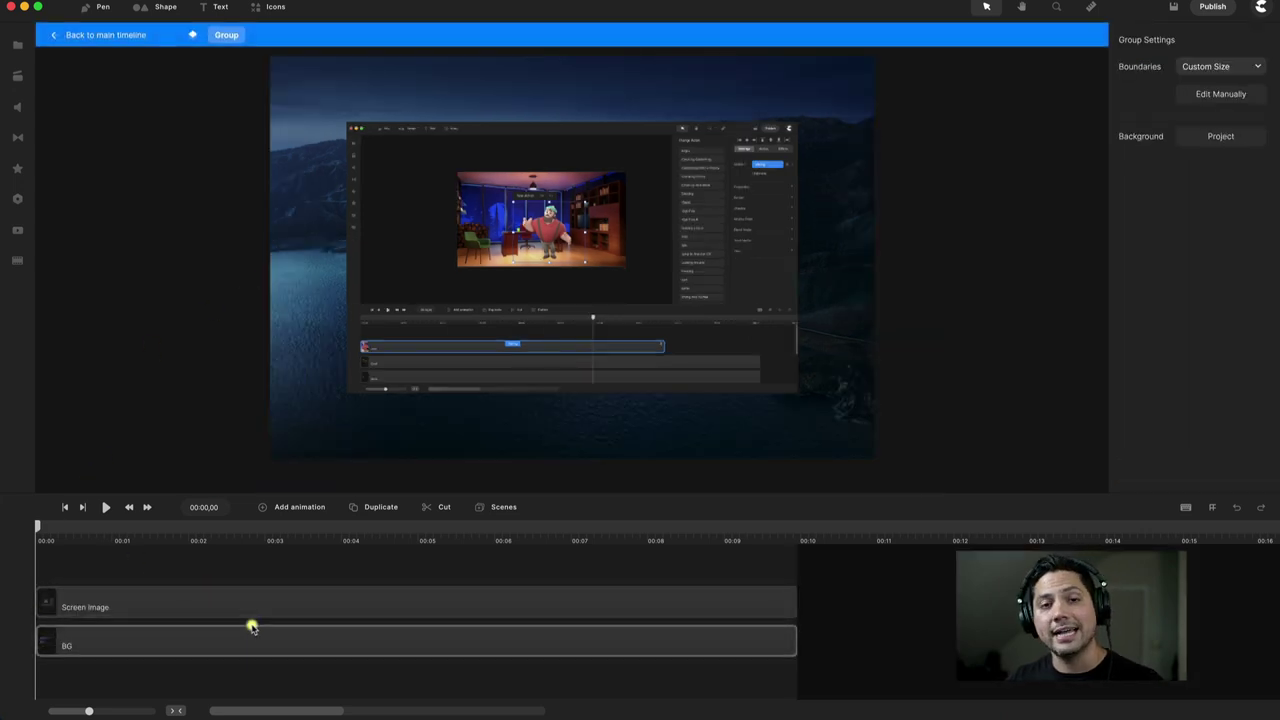
pyautogui.click(290, 674)
pyautogui.click(210, 558)
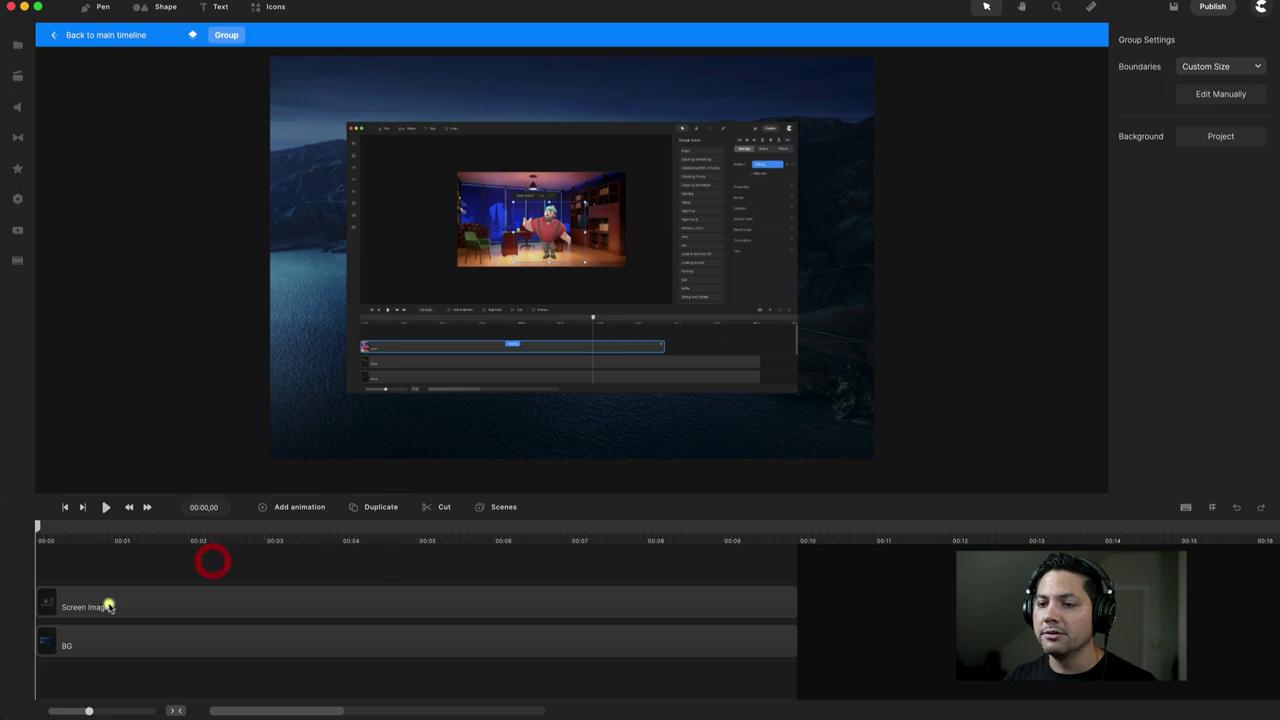
pyautogui.click(241, 565)
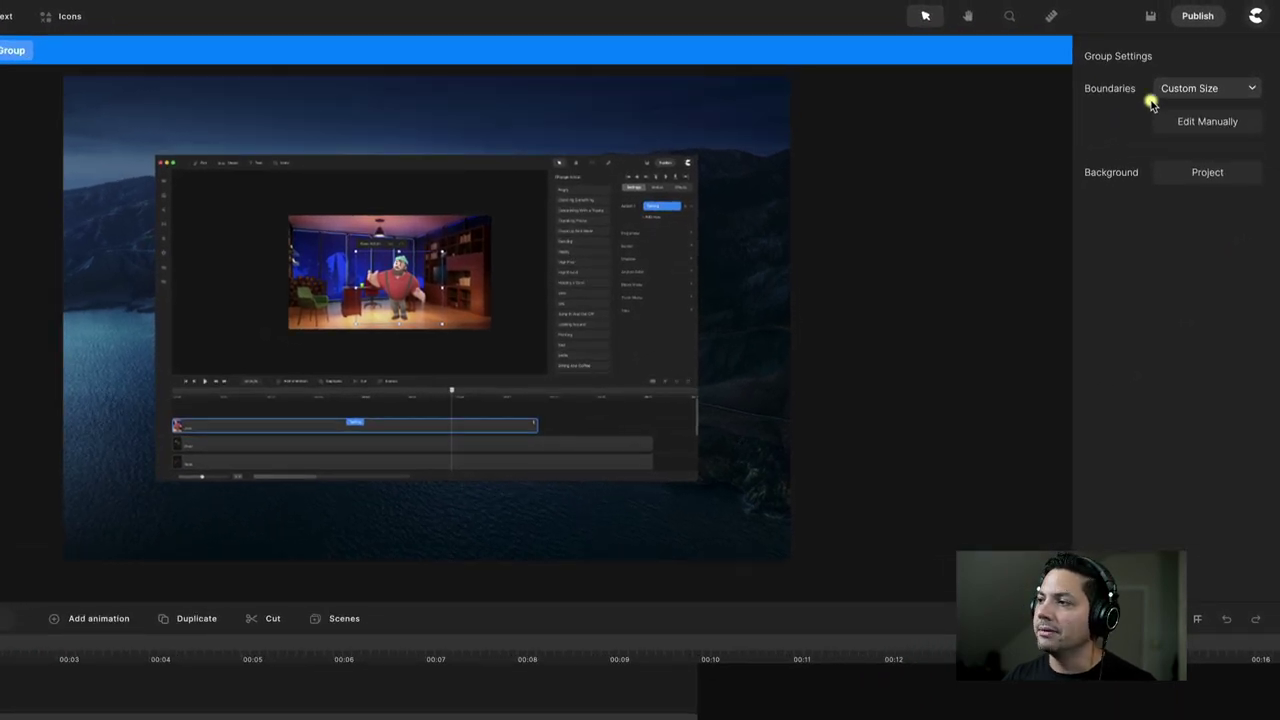
pyautogui.click(1177, 90)
pyautogui.click(1202, 146)
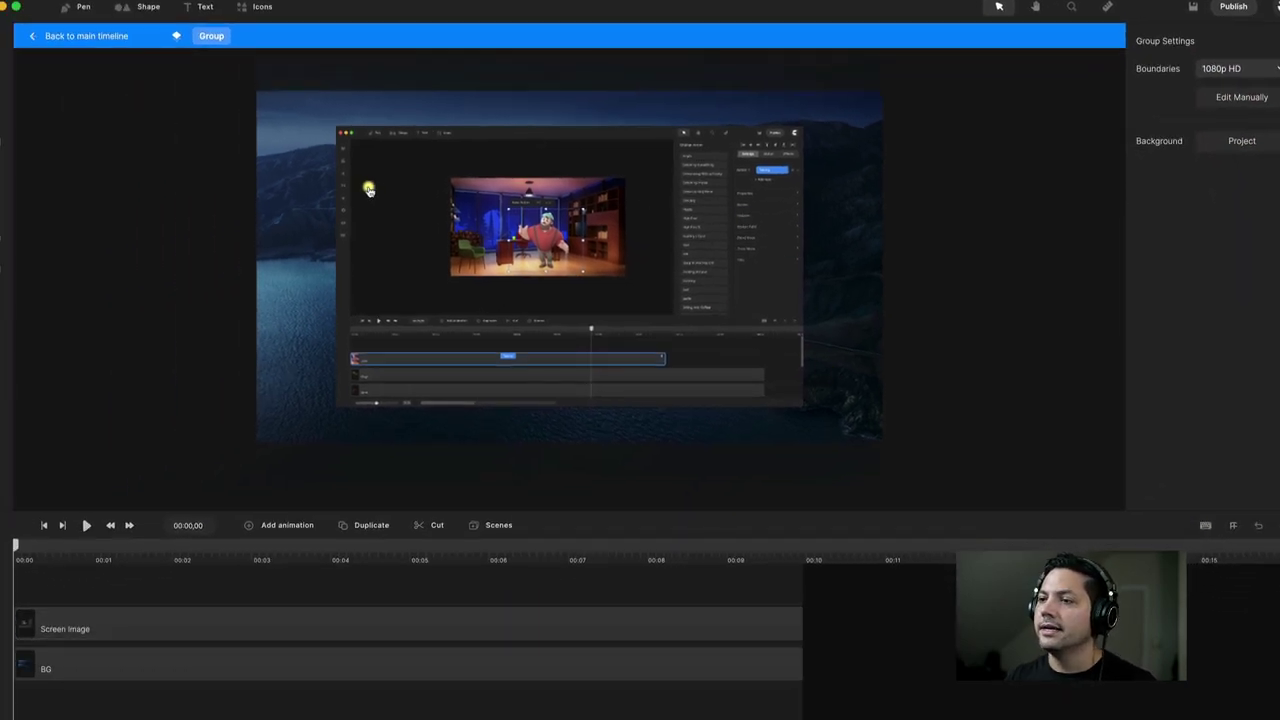
# - Back on the main timeline, set the Group layer's Scale property to 36
pyautogui.click(58, 36)
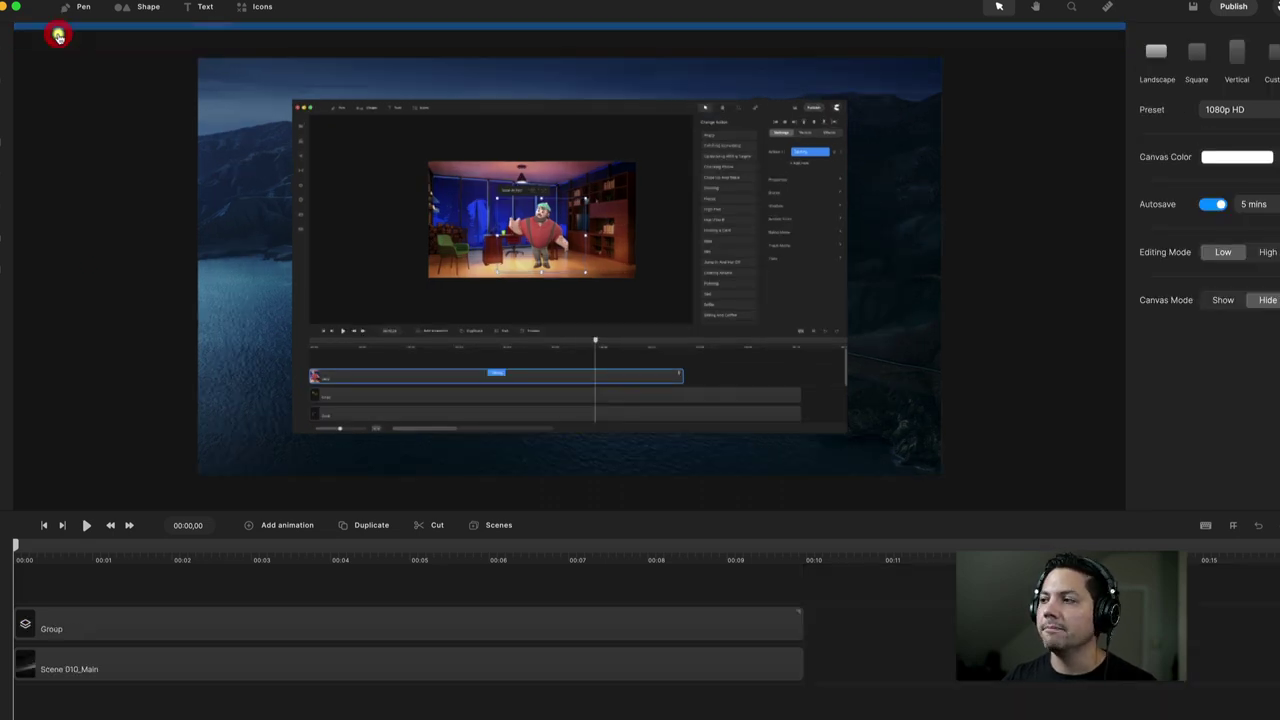
pyautogui.click(133, 635)
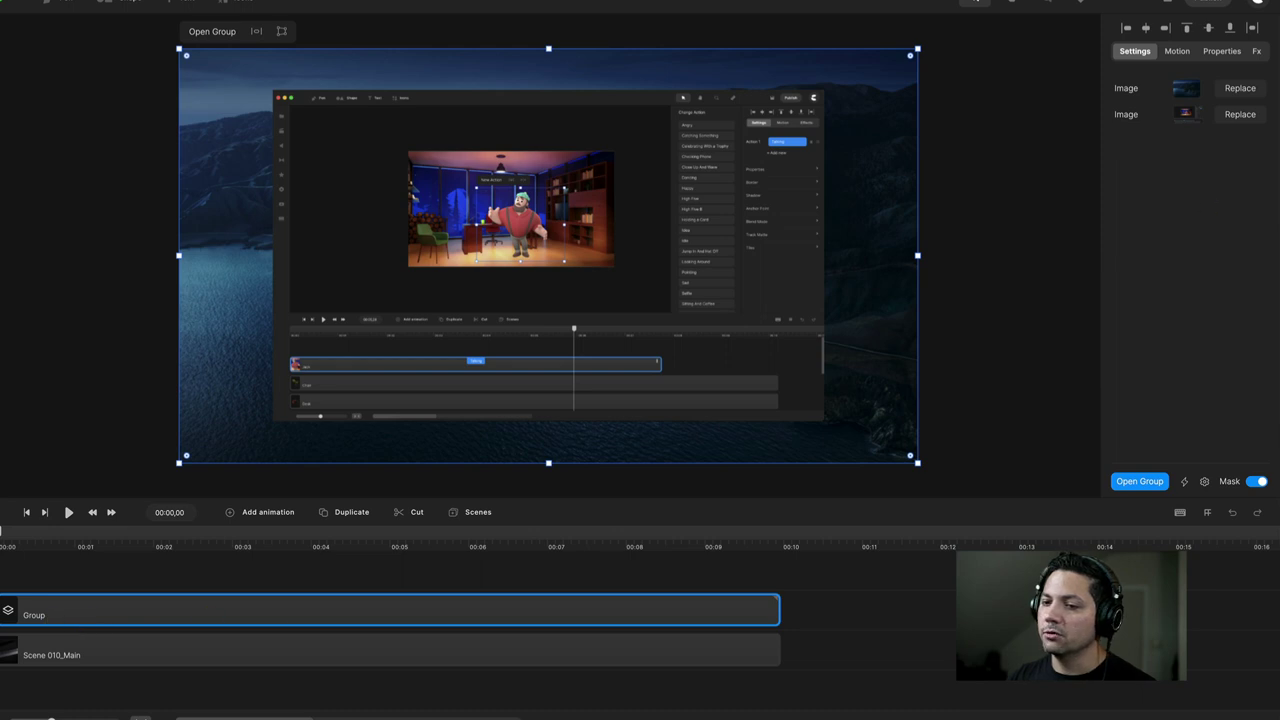
pyautogui.click(1221, 51)
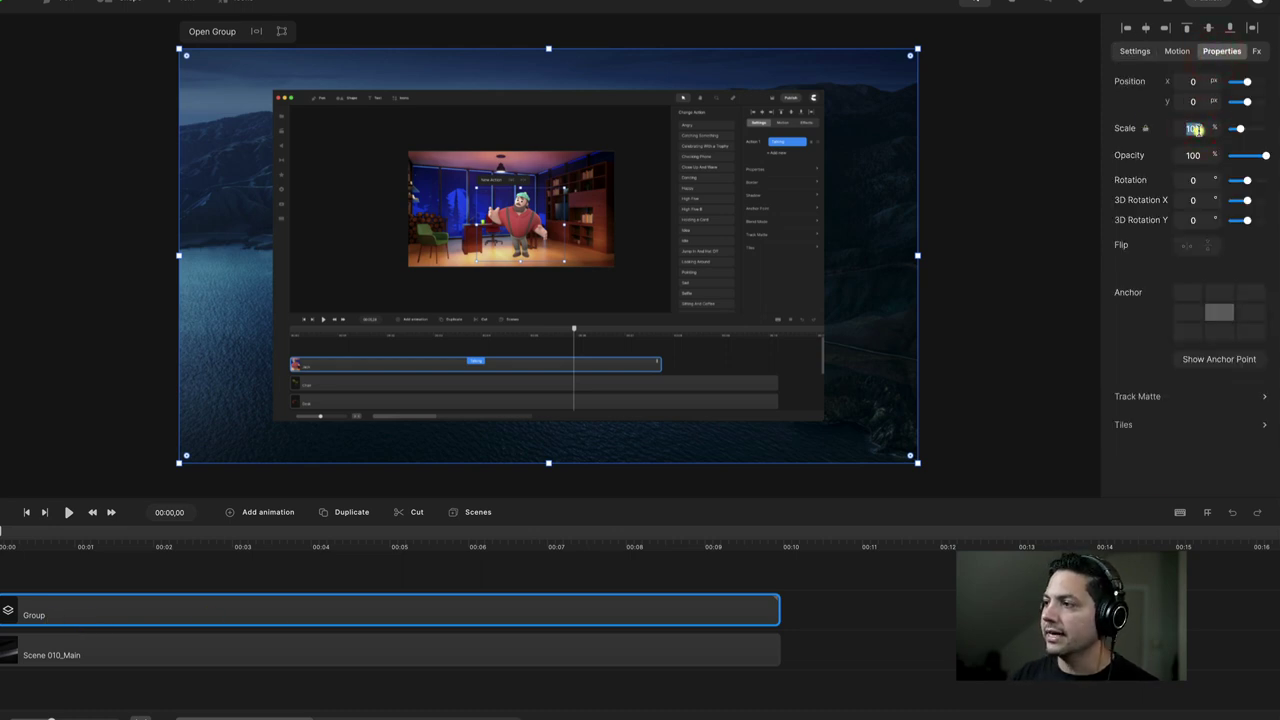
pyautogui.press('Return')
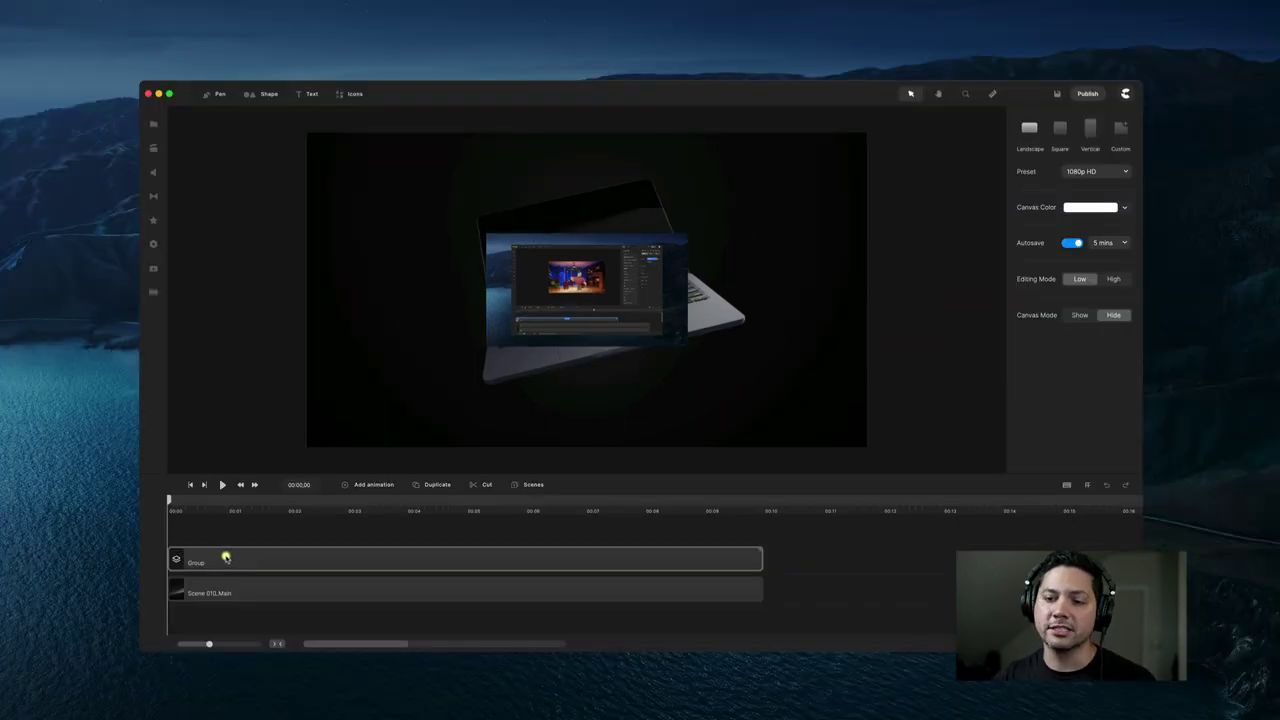
# - Rename the Group layer to 'Placeholder Keyframe'
pyautogui.click(226, 557)
pyautogui.rightClick(218, 557)
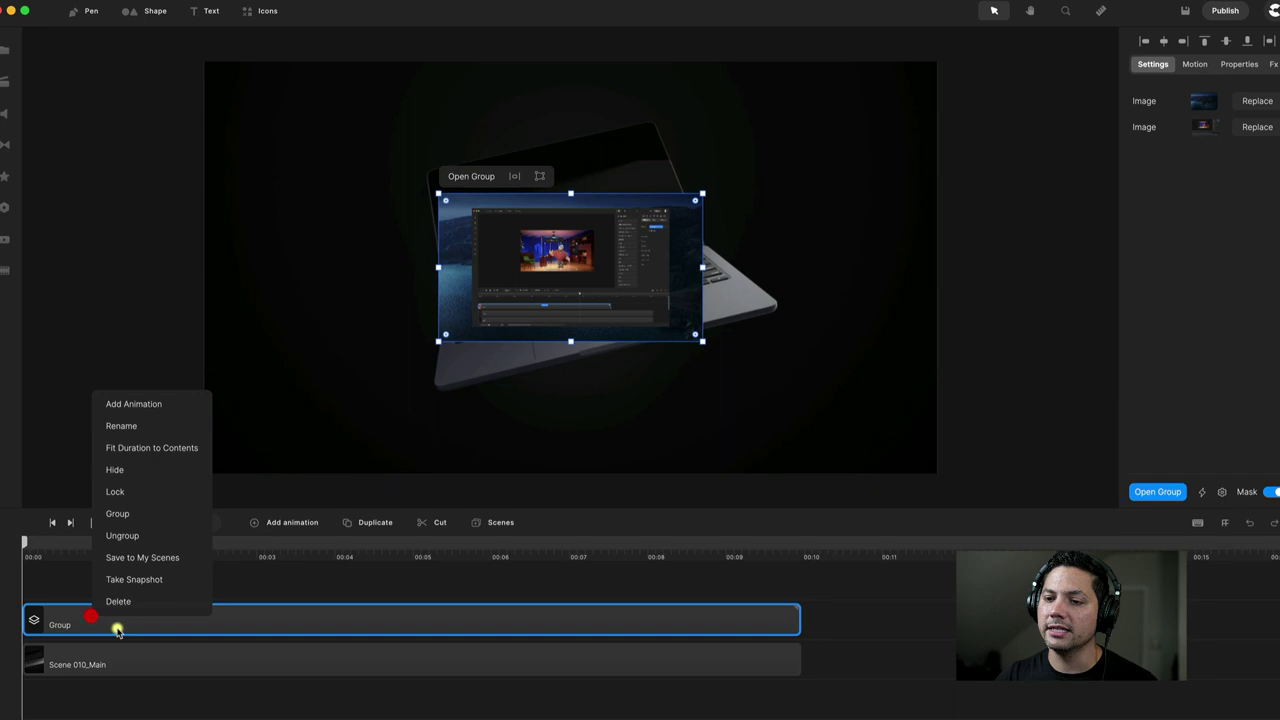
pyautogui.click(130, 426)
pyautogui.write('Placeholder Ke')
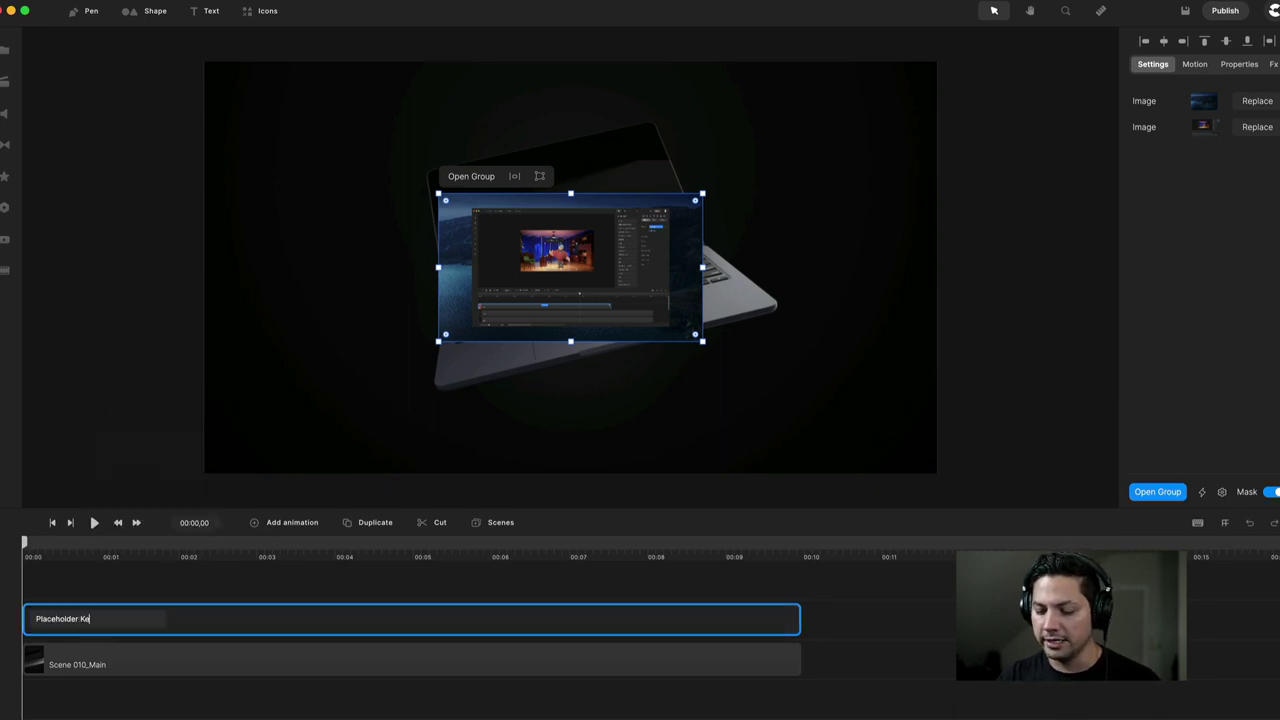
pyautogui.write('yframe')
pyautogui.press('Return')
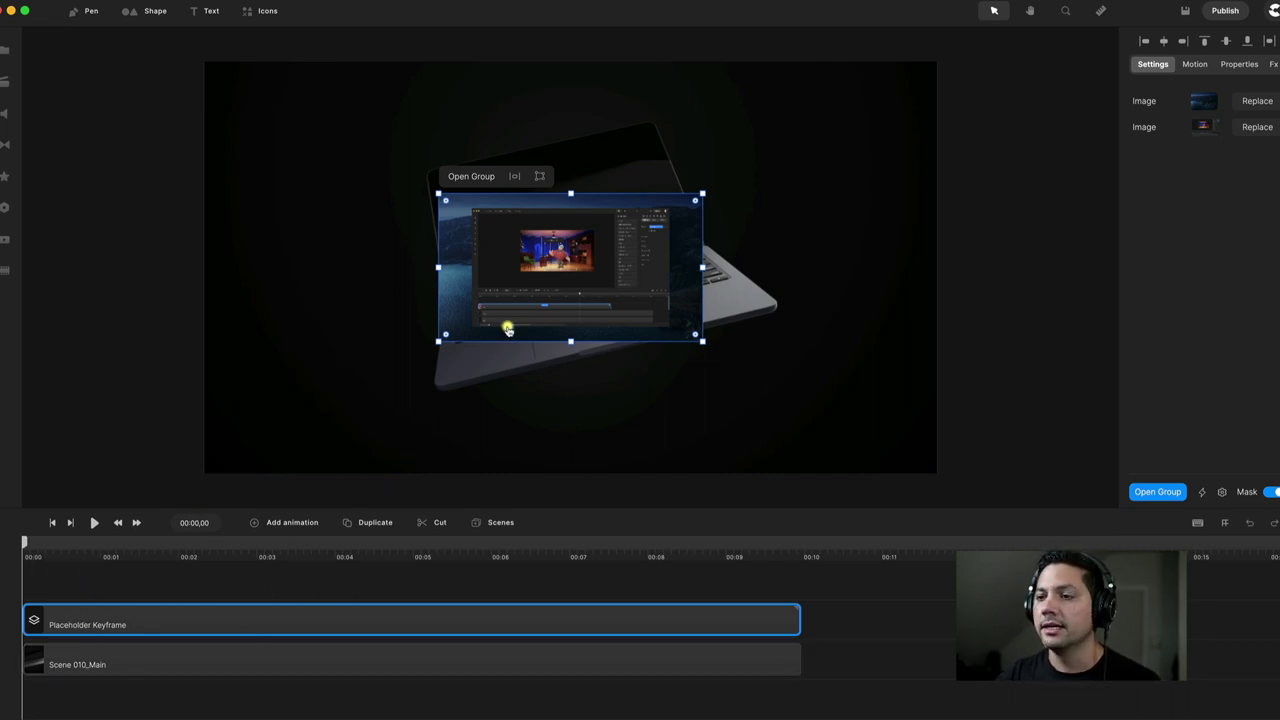
# - Add a start keyframe animating distortion with Linear easing, then select that keyframe
pyautogui.click(282, 525)
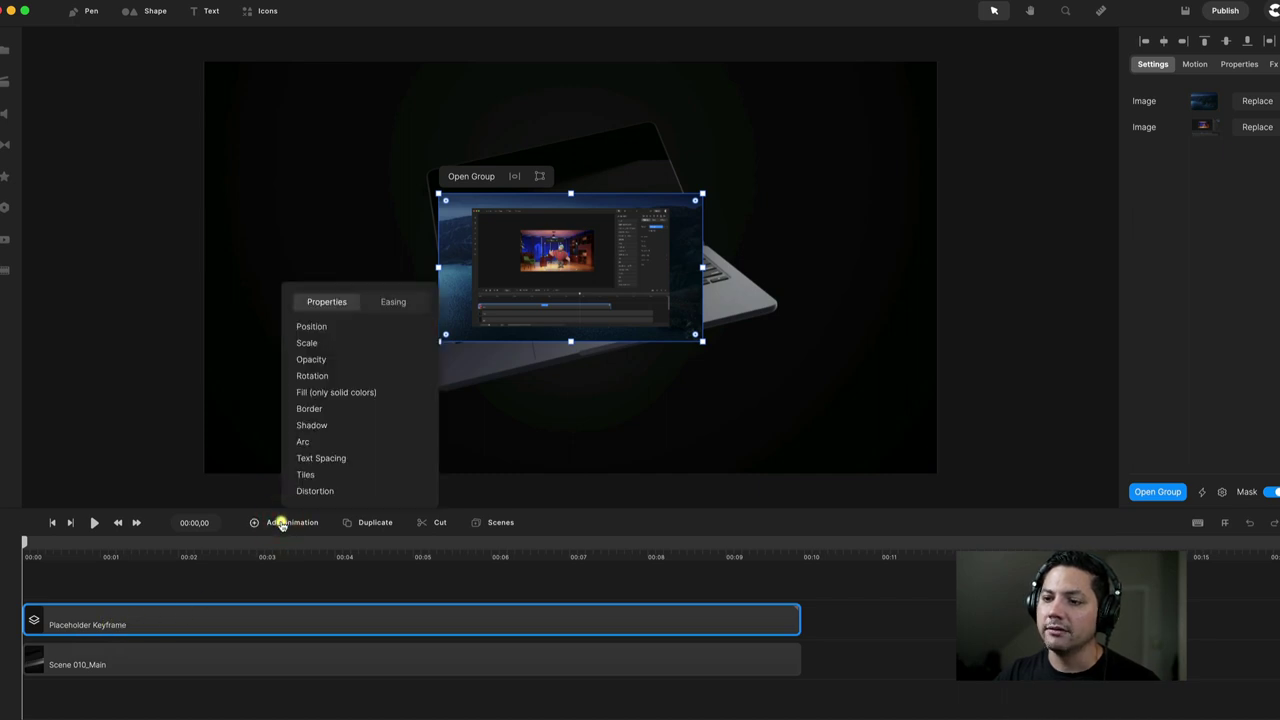
pyautogui.click(320, 491)
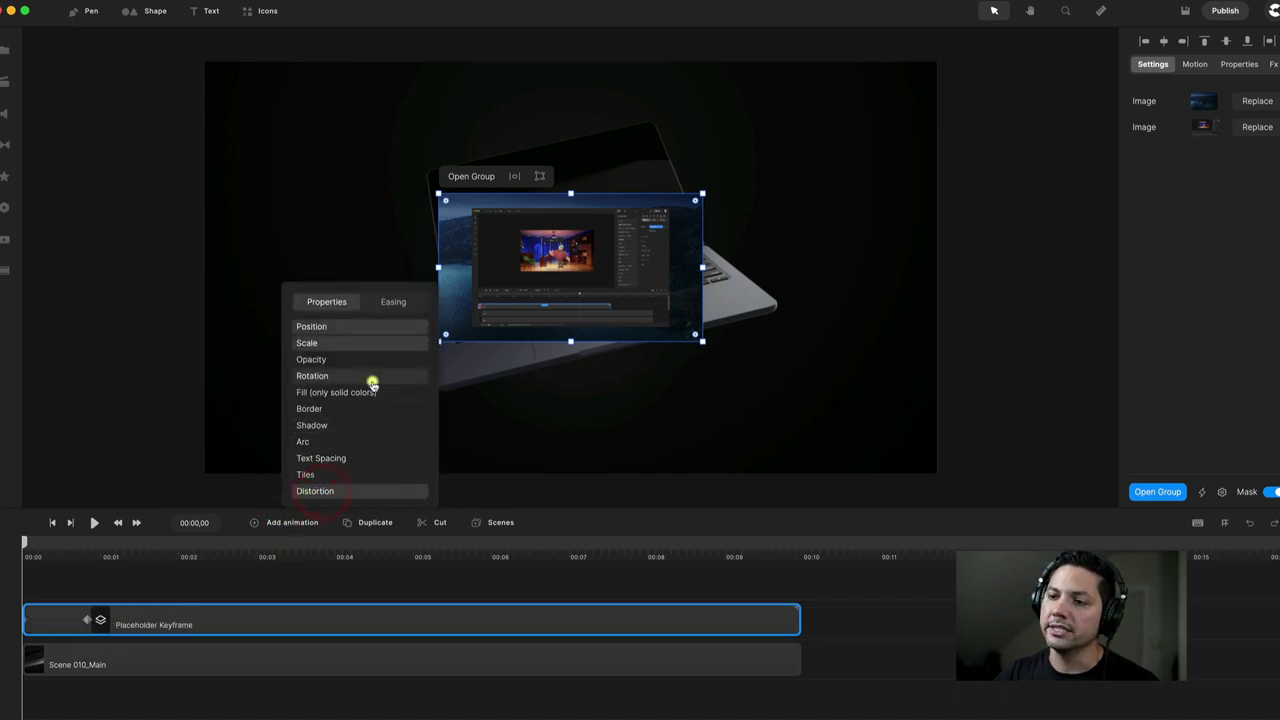
pyautogui.click(390, 302)
pyautogui.click(314, 396)
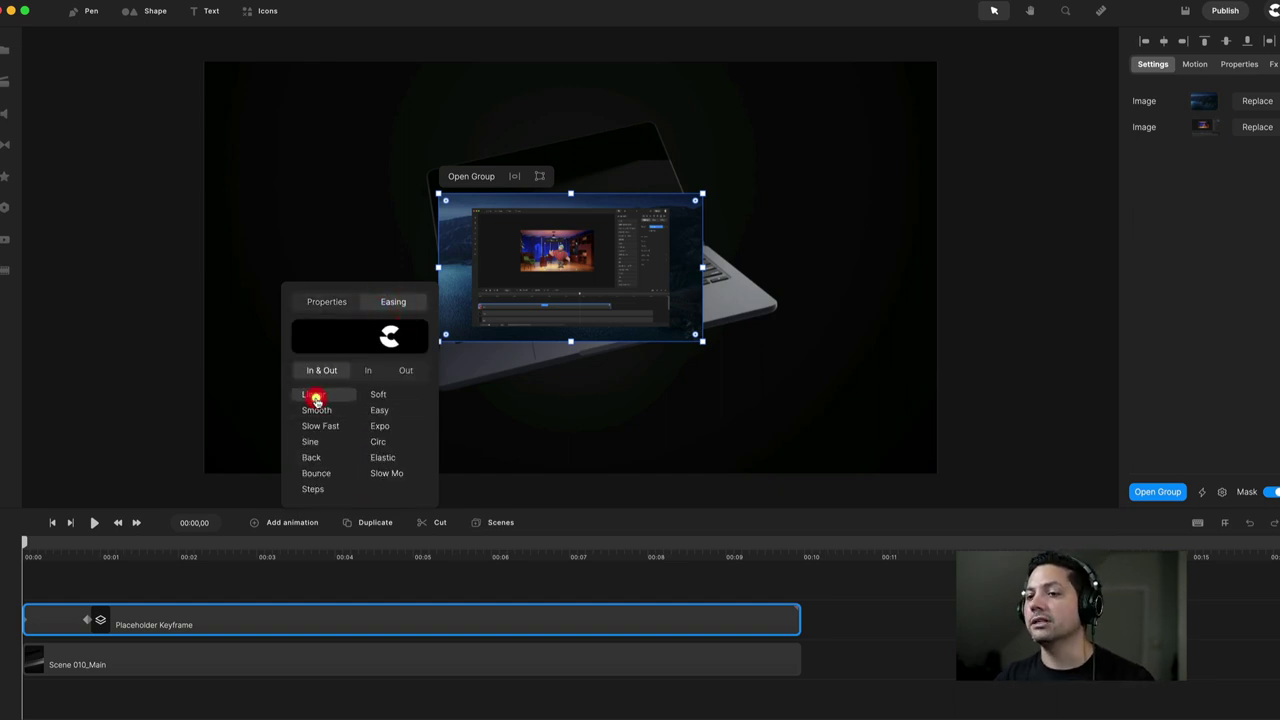
pyautogui.click(27, 583)
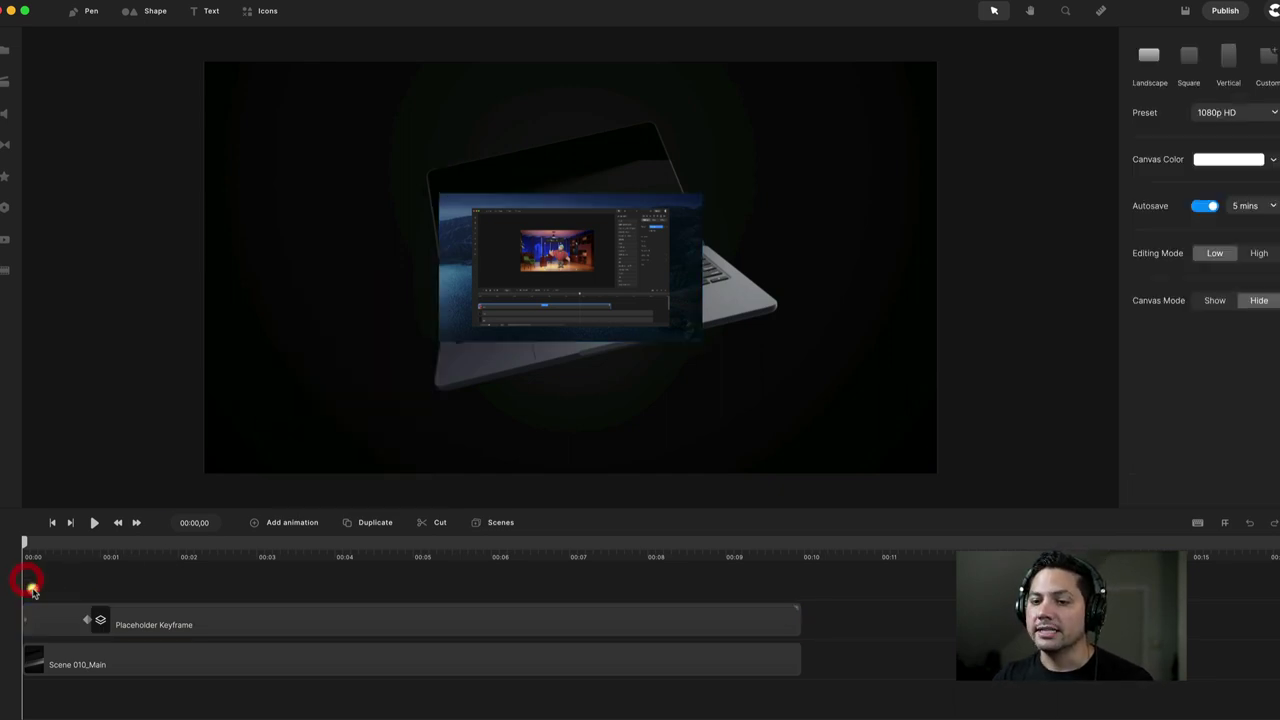
pyautogui.click(31, 621)
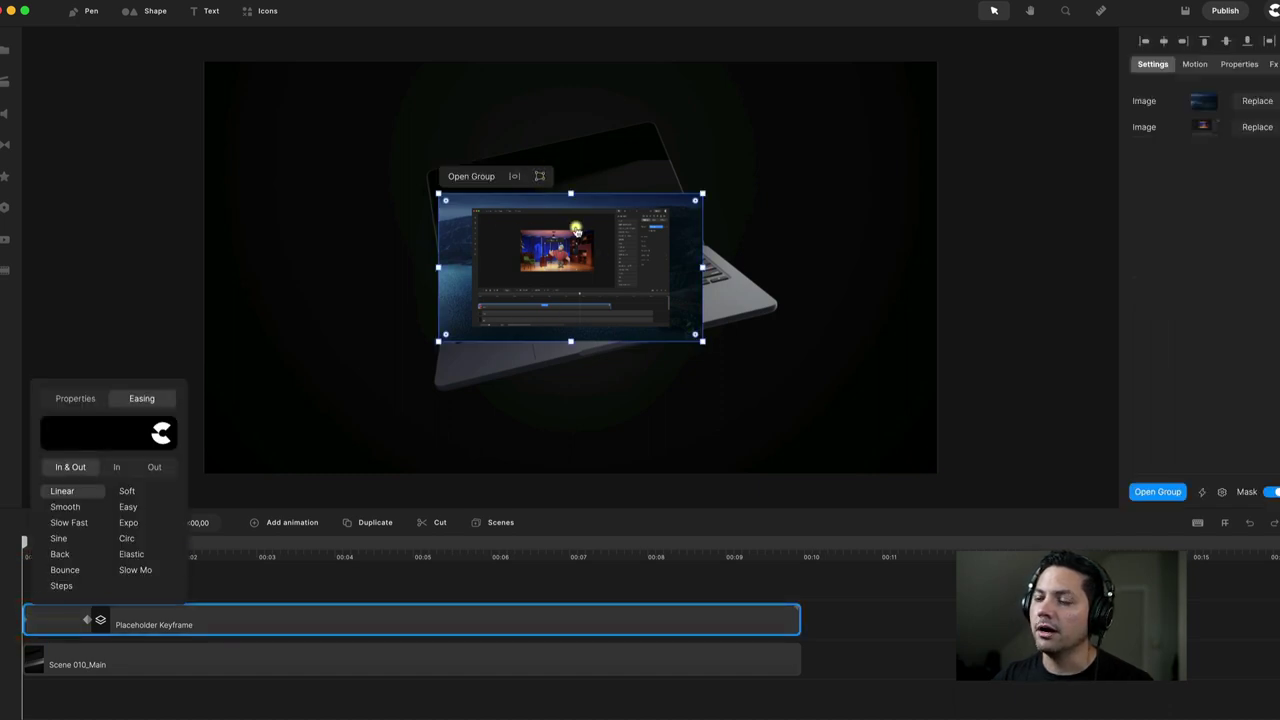
pyautogui.scroll(5, 533, 247)
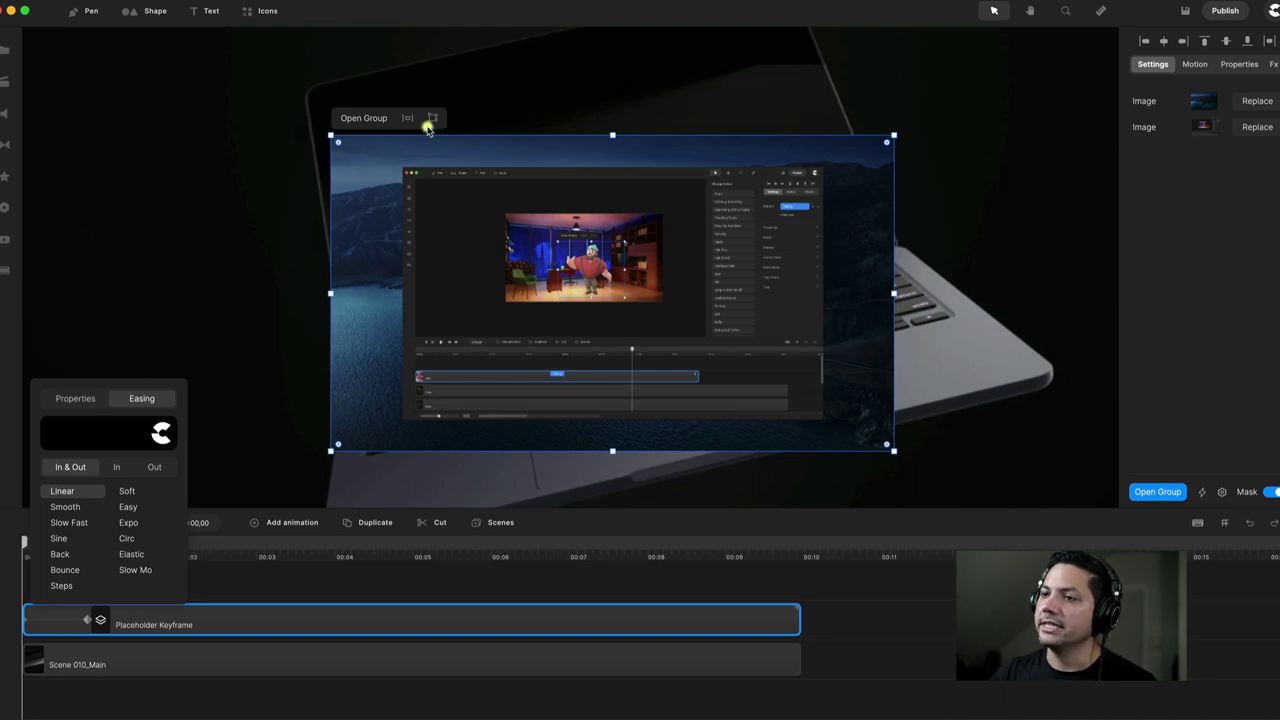
# - Turn on corner-pin distortion and drag all four corners onto the laptop screen's corners
pyautogui.click(433, 119)
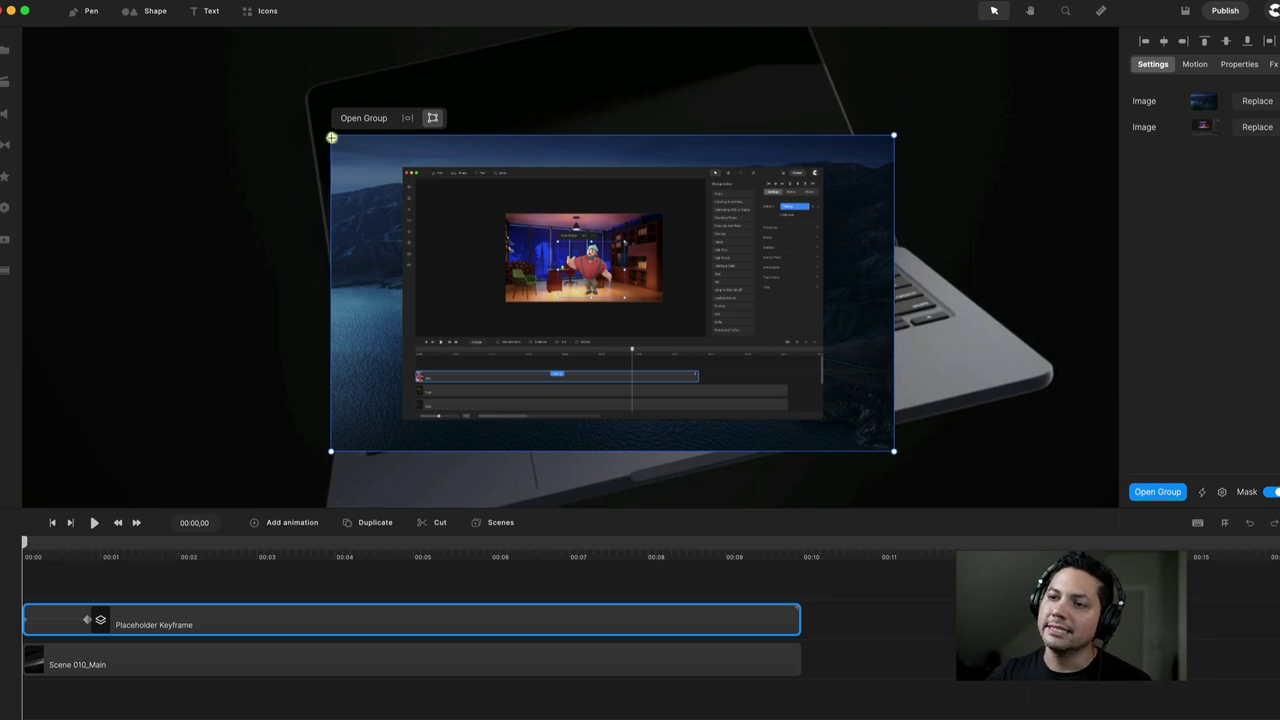
pyautogui.moveTo(331, 137); pyautogui.dragTo(327, 101)
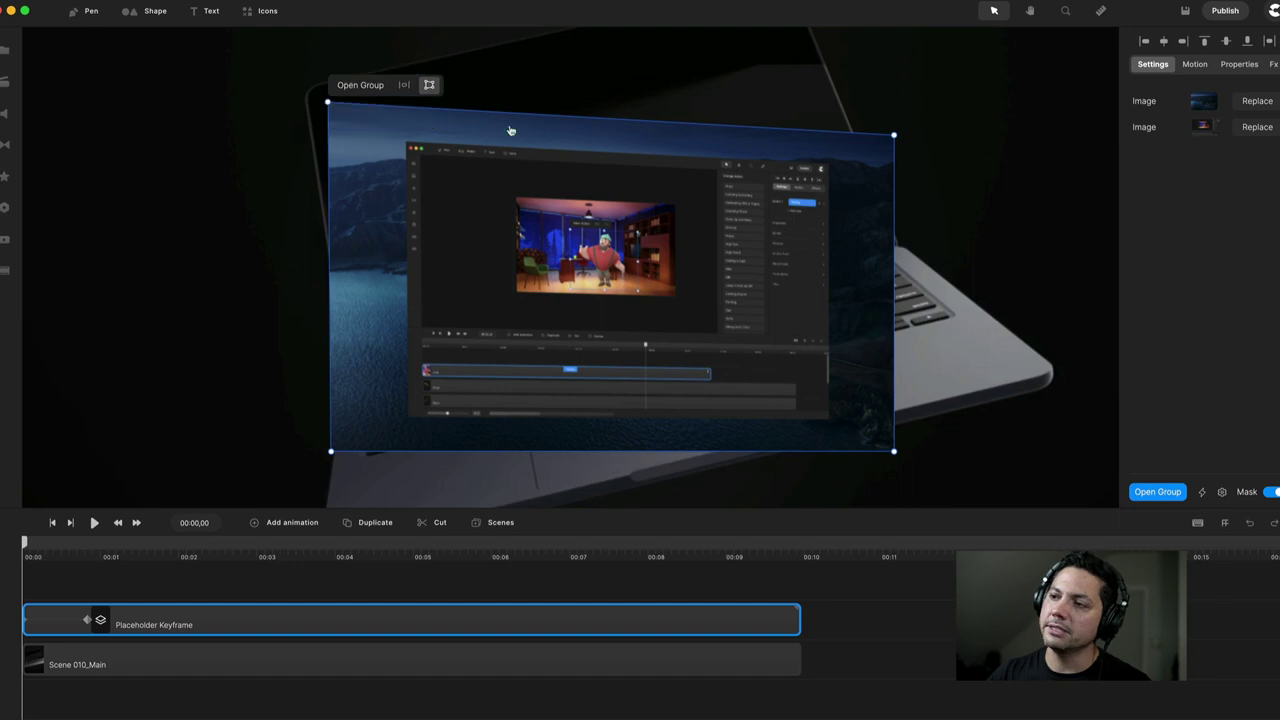
pyautogui.press('space')
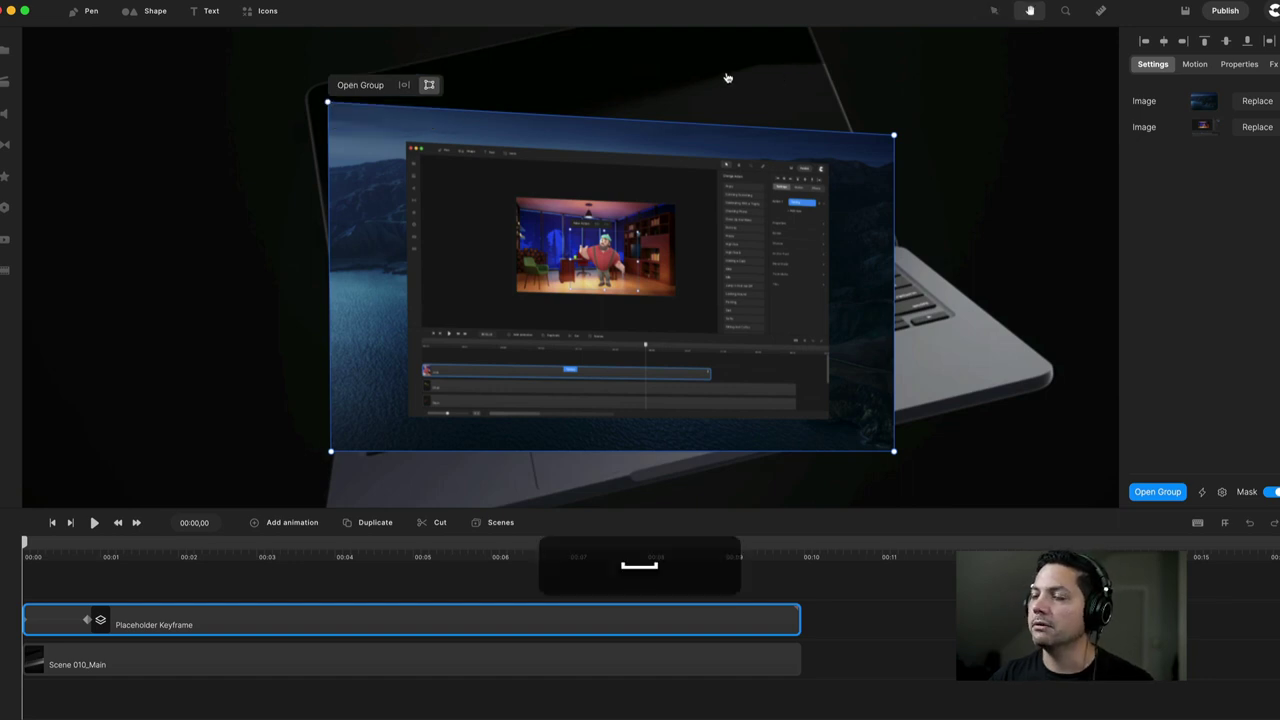
pyautogui.moveTo(728, 78); pyautogui.dragTo(741, 171)
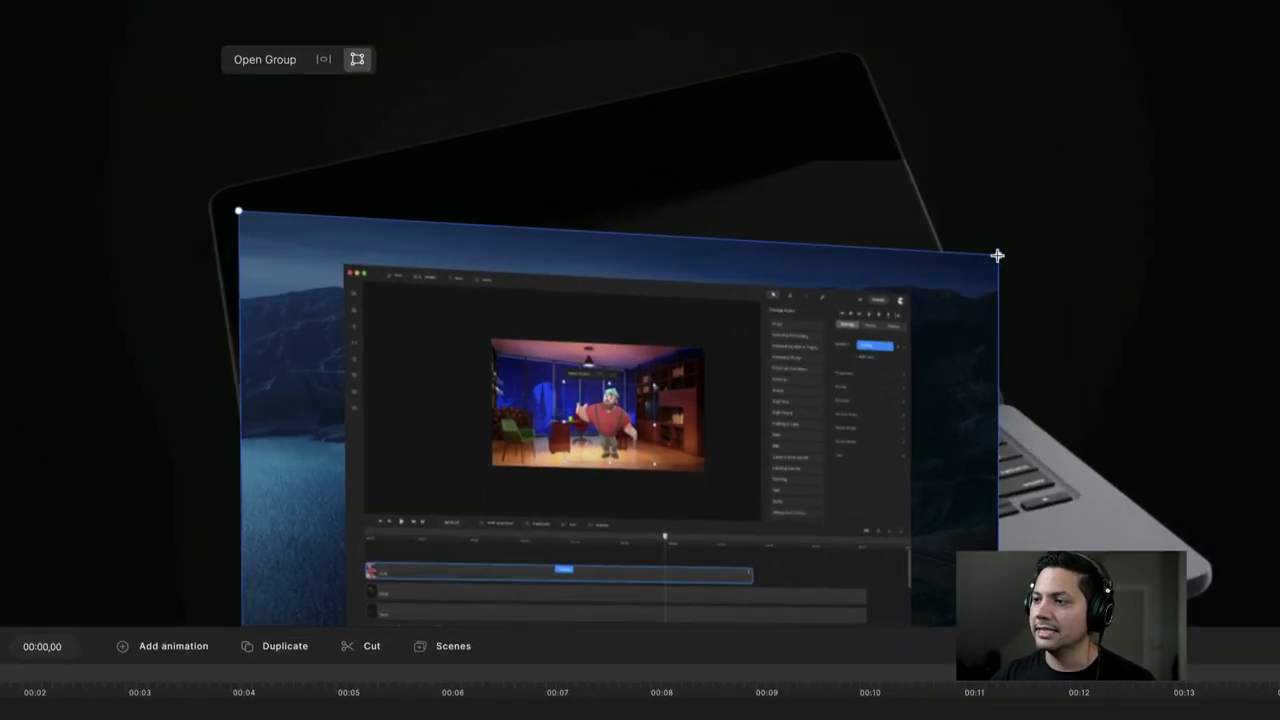
pyautogui.moveTo(997, 255); pyautogui.dragTo(850, 72)
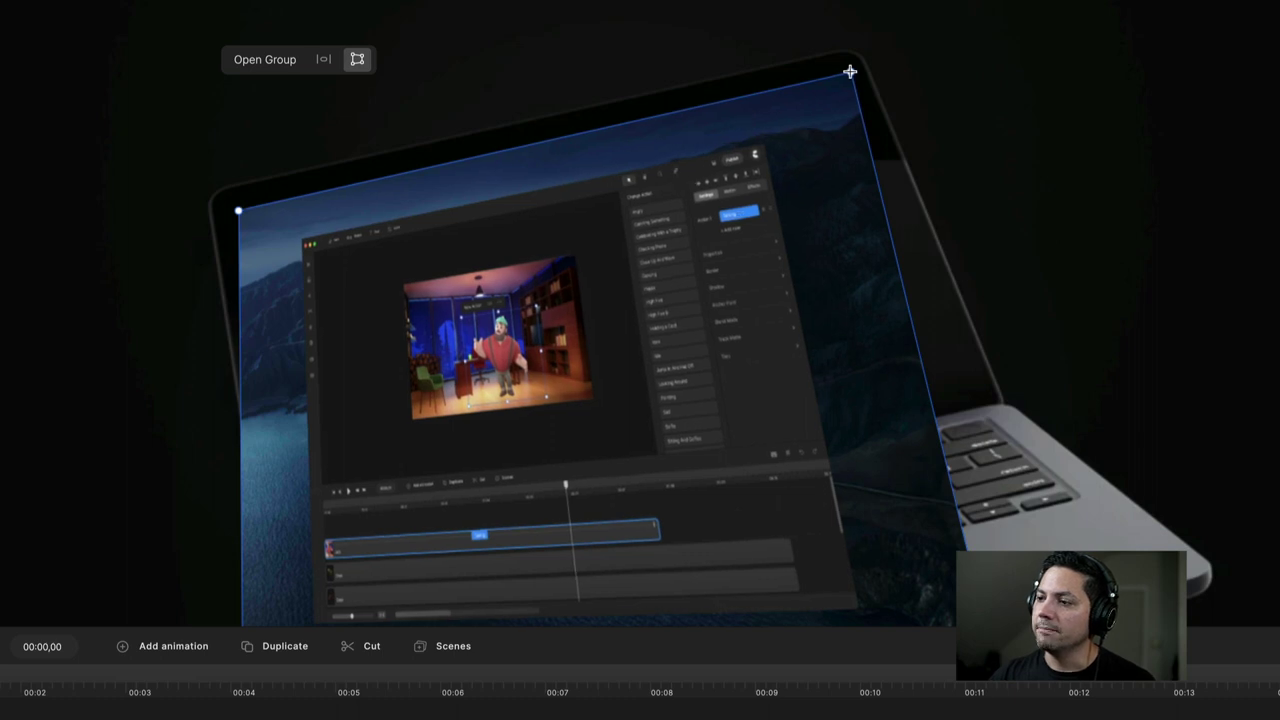
pyautogui.moveTo(986, 380); pyautogui.dragTo(986, 266)
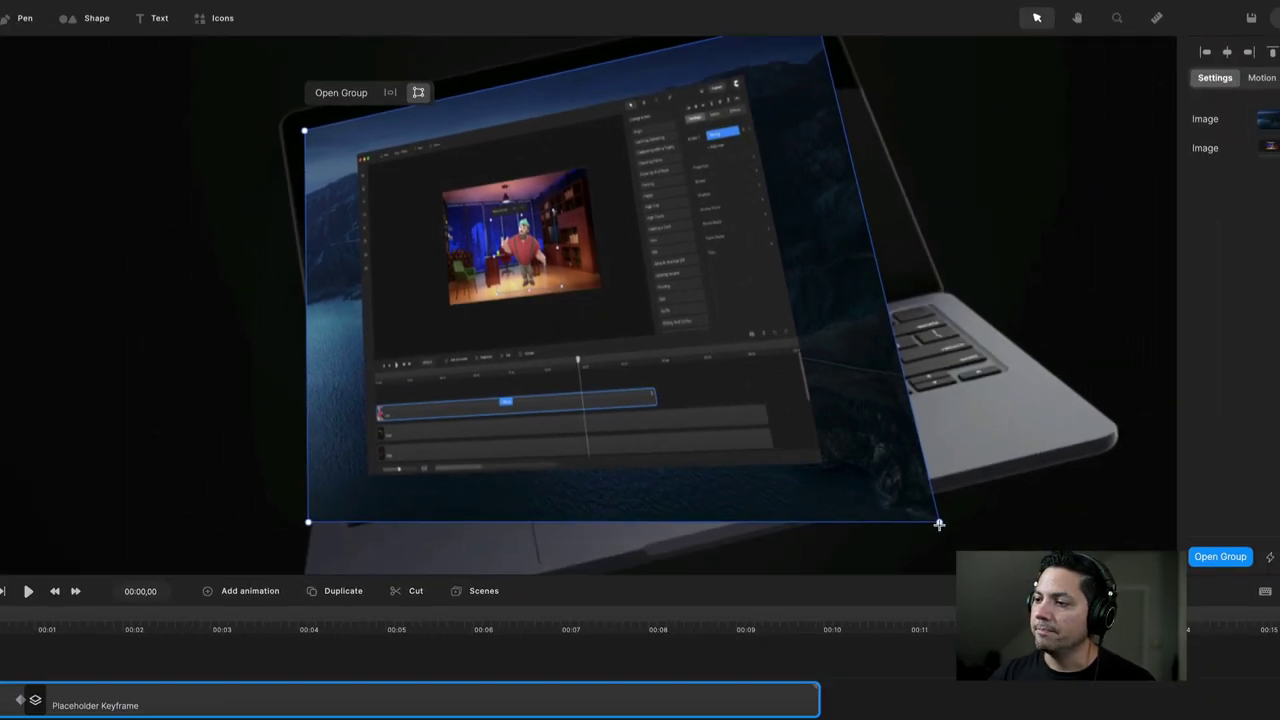
pyautogui.moveTo(941, 523); pyautogui.dragTo(917, 283)
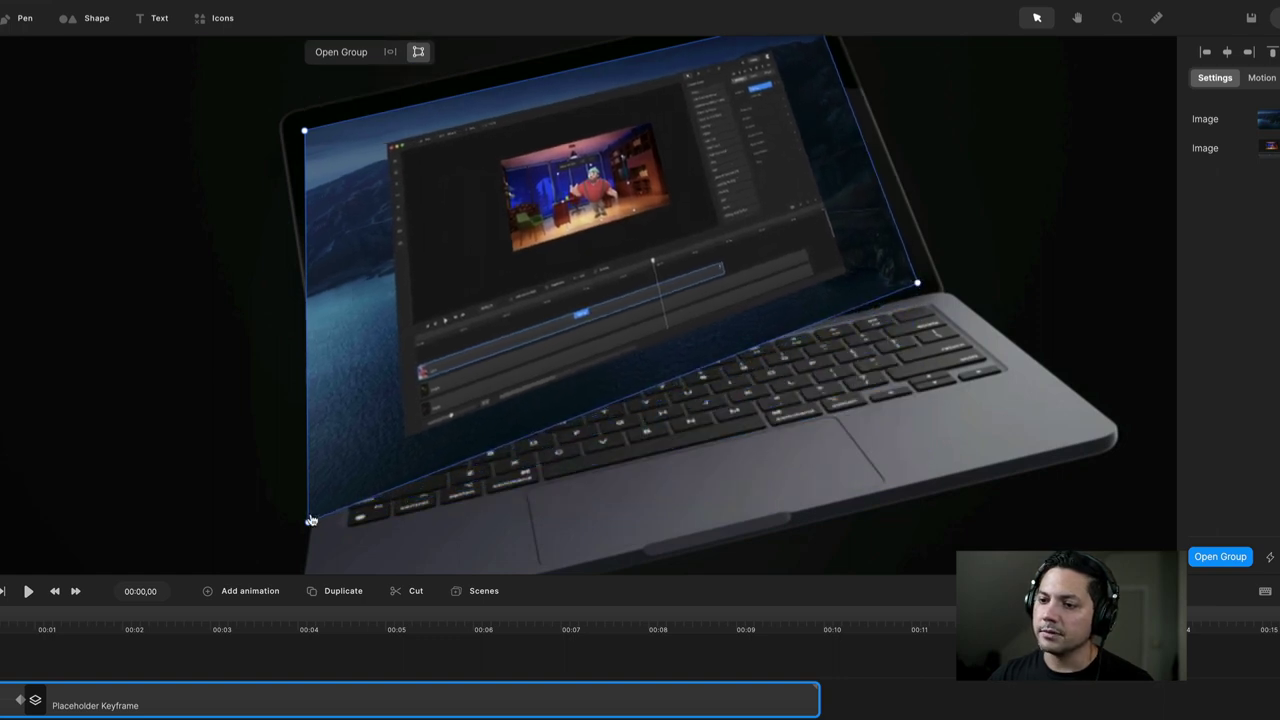
pyautogui.moveTo(304, 520); pyautogui.dragTo(344, 411)
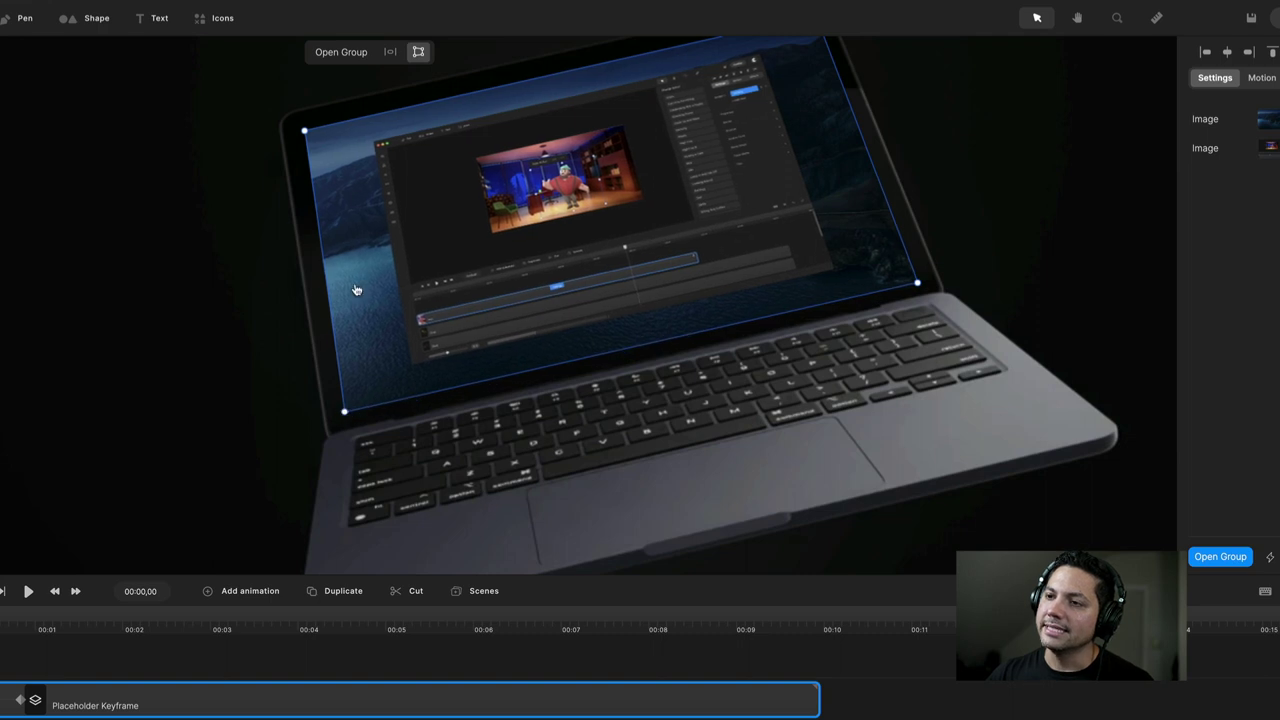
# - Fine-tune the four corner pins onto the screen edges, then fit the canvas in view
pyautogui.moveTo(305, 131); pyautogui.dragTo(298, 128)
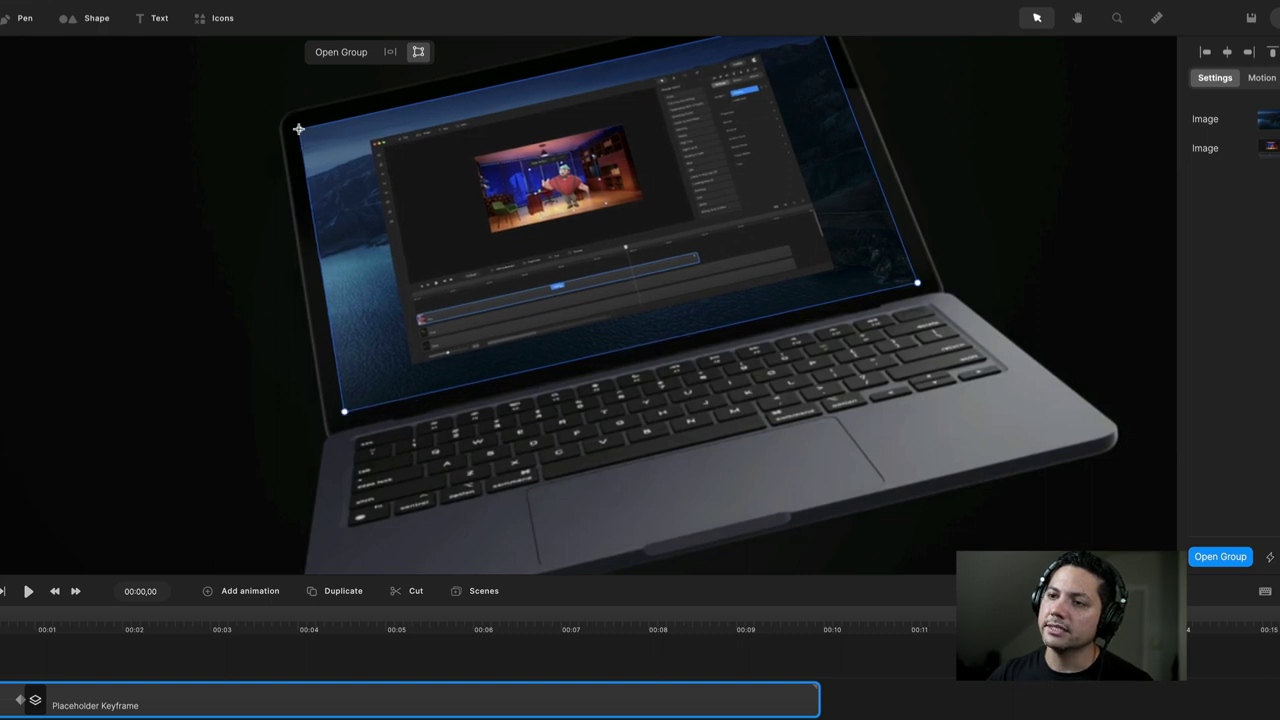
pyautogui.scroll(3, 560, 120)
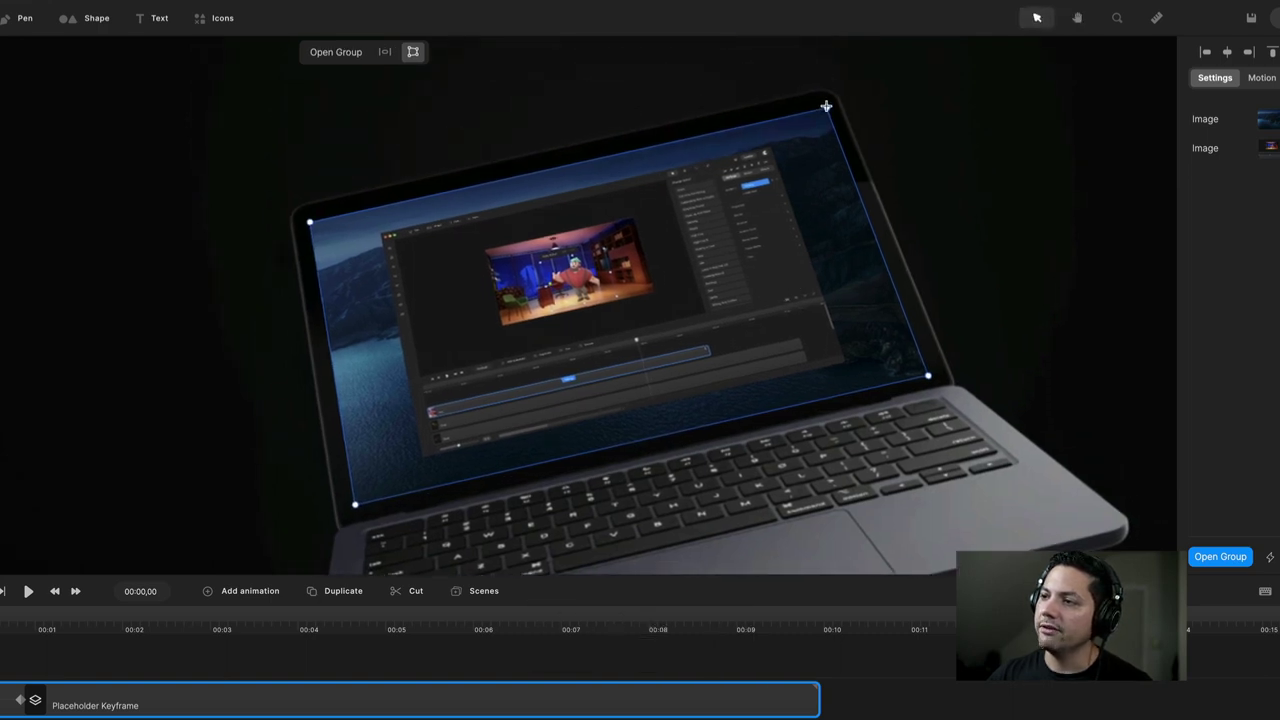
pyautogui.moveTo(826, 105); pyautogui.dragTo(823, 103)
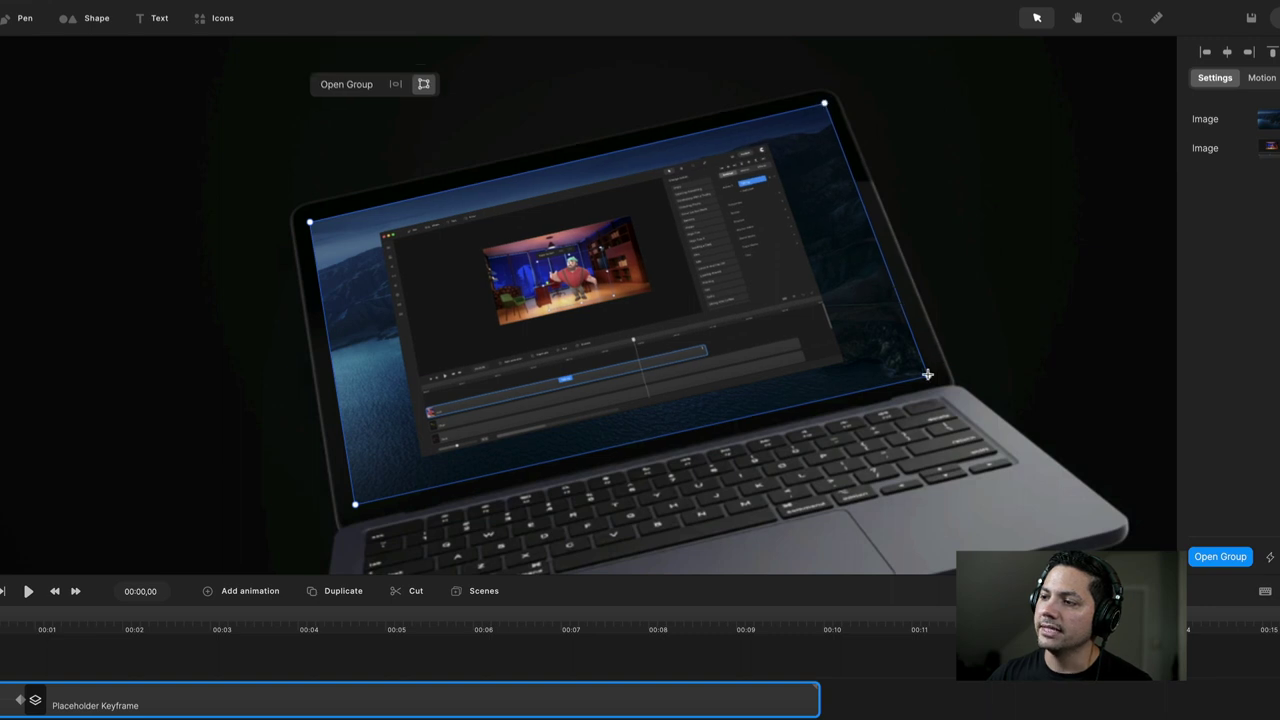
pyautogui.moveTo(928, 375); pyautogui.dragTo(930, 375)
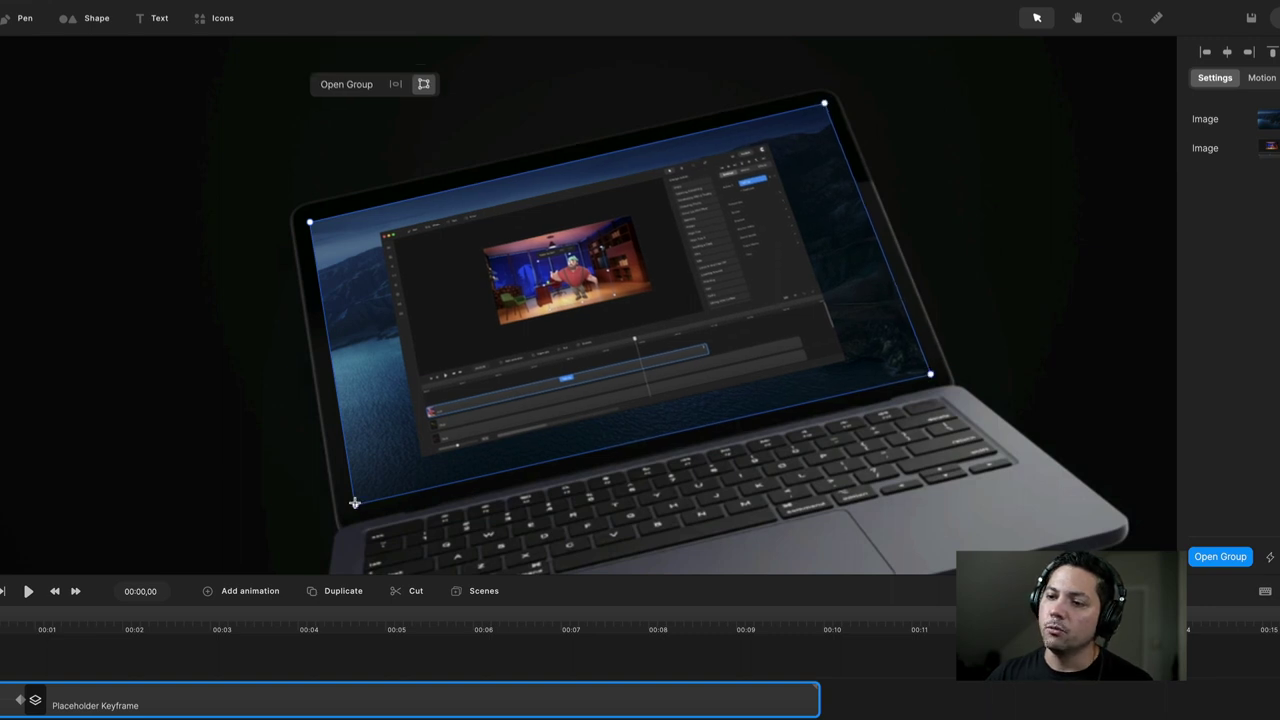
pyautogui.moveTo(354, 503); pyautogui.dragTo(355, 512)
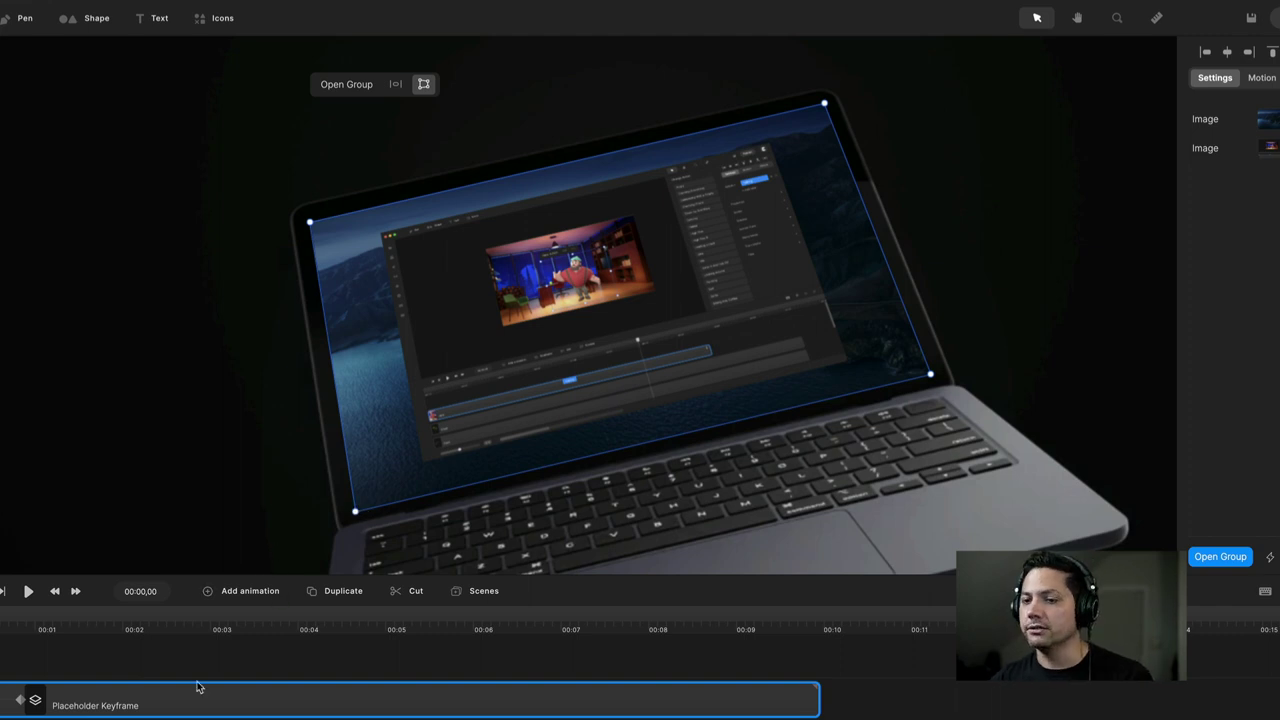
pyautogui.click(131, 661)
pyautogui.press('f')
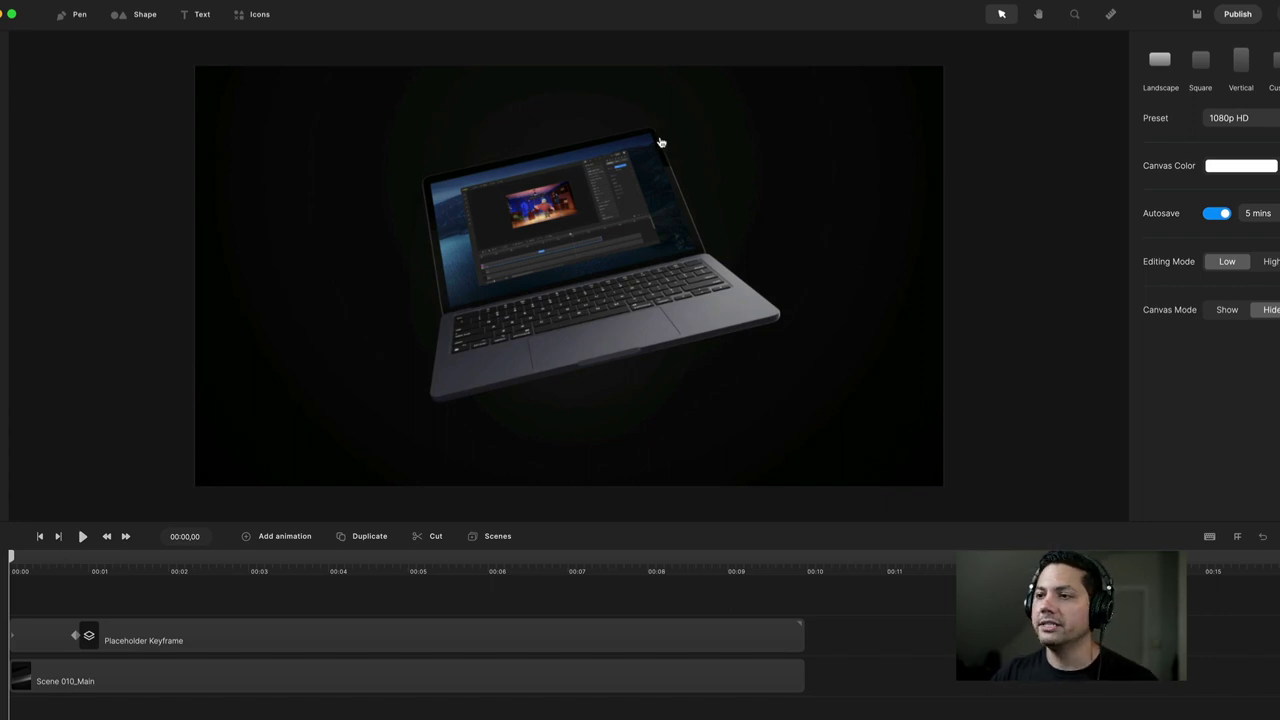
# - Select the Placeholder Keyframe layer and jump the playhead to its keyframe at 00:00,25
pyautogui.click(76, 637)
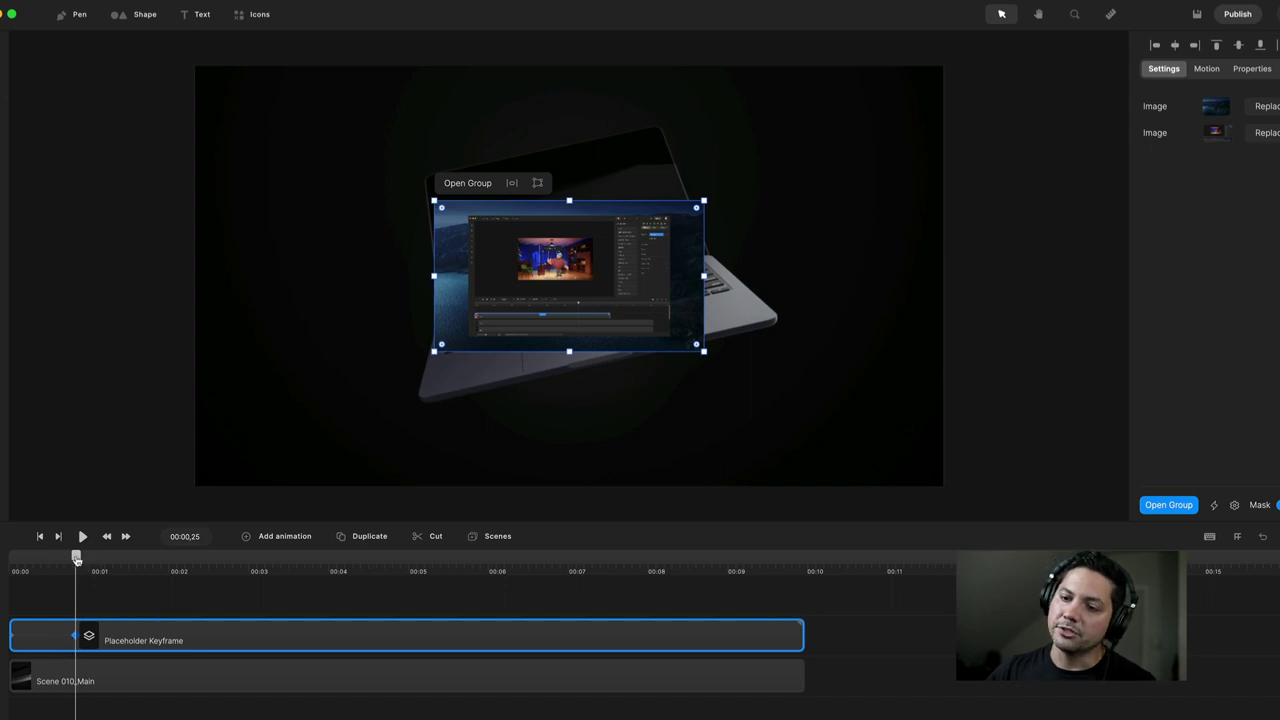
pyautogui.moveTo(76, 557)
pyautogui.mouseDown()
pyautogui.moveTo(12, 560)
pyautogui.moveTo(67, 575)
pyautogui.mouseUp()
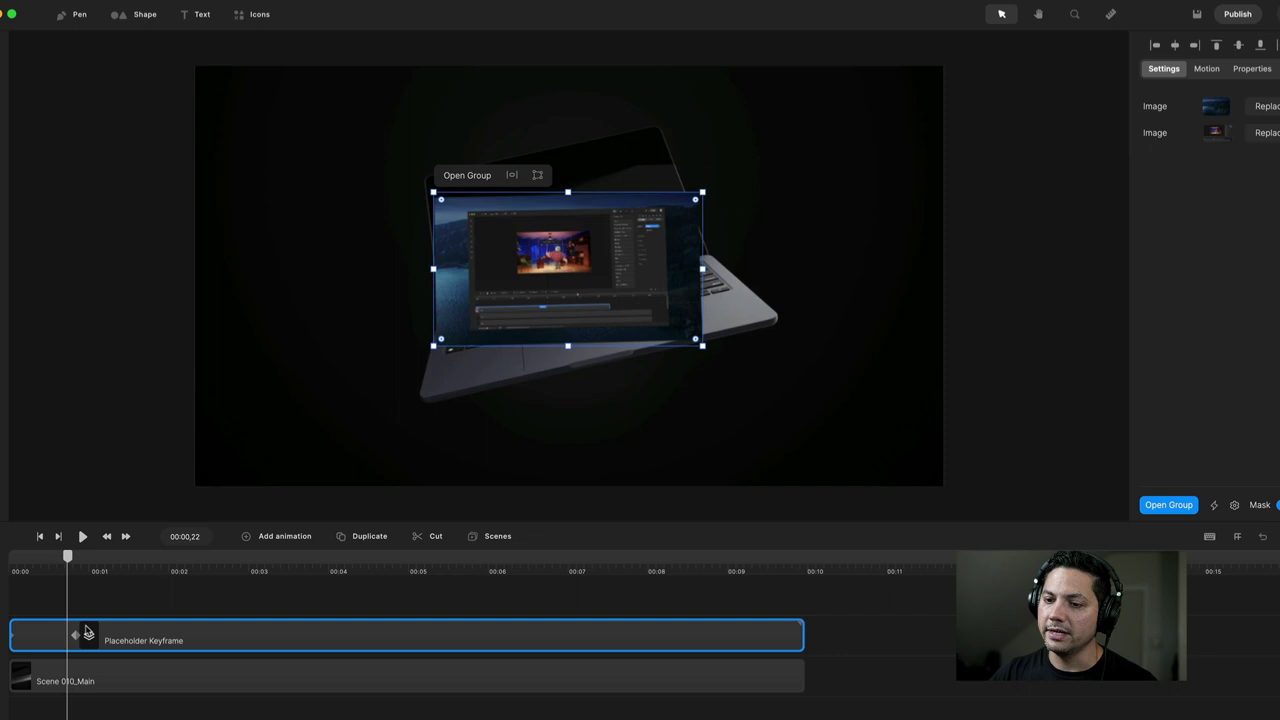
pyautogui.click(78, 635)
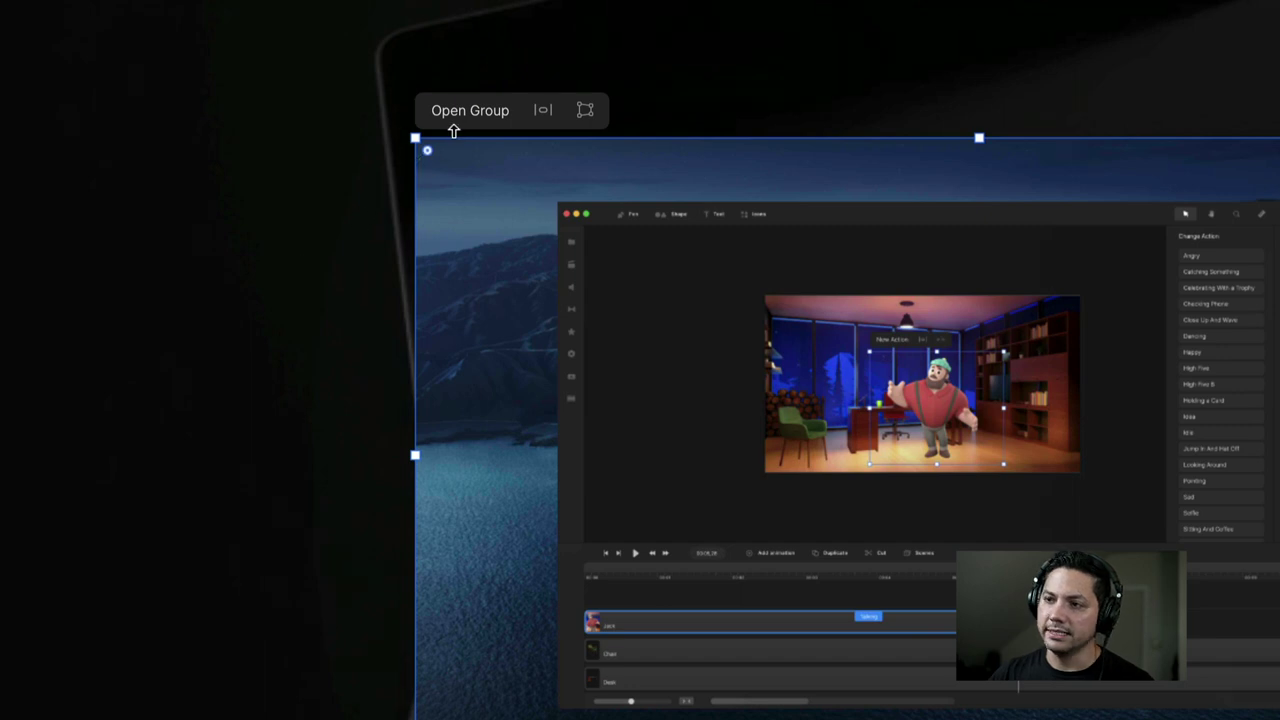
# - Corner-pin the screen image's four corners onto the tilted laptop screen corners
pyautogui.click(588, 112)
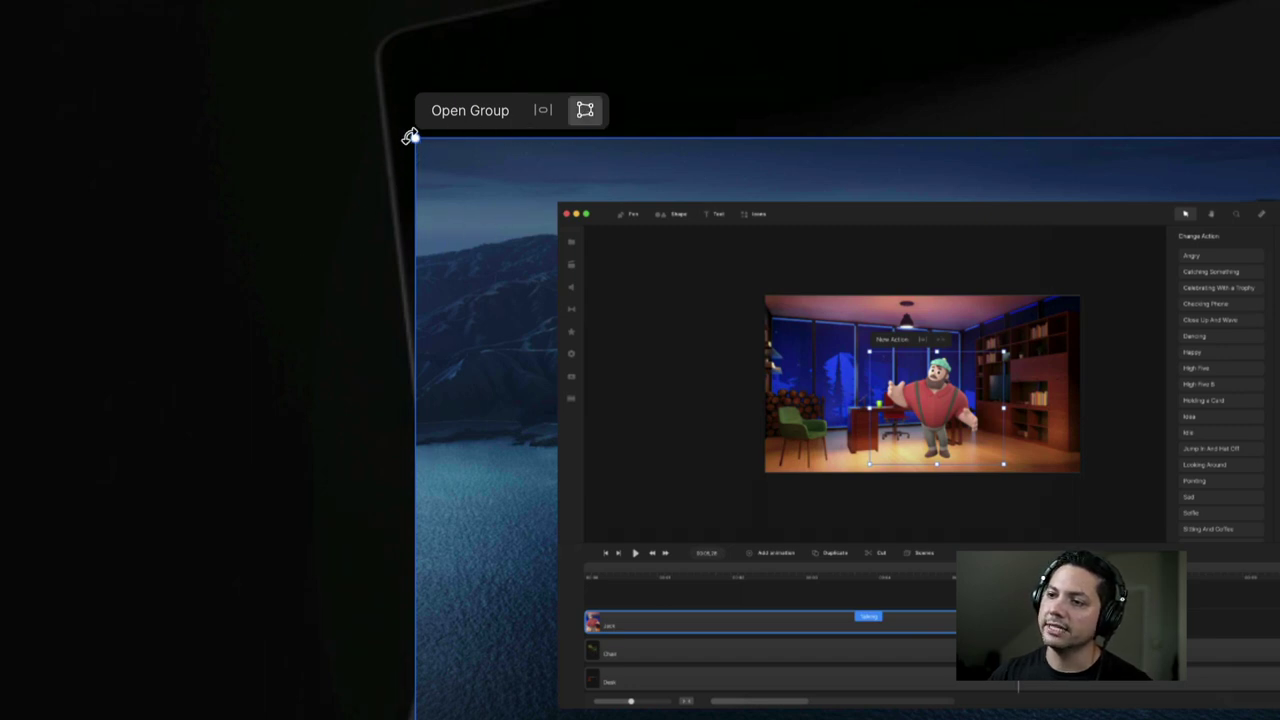
pyautogui.moveTo(414, 138); pyautogui.dragTo(419, 68)
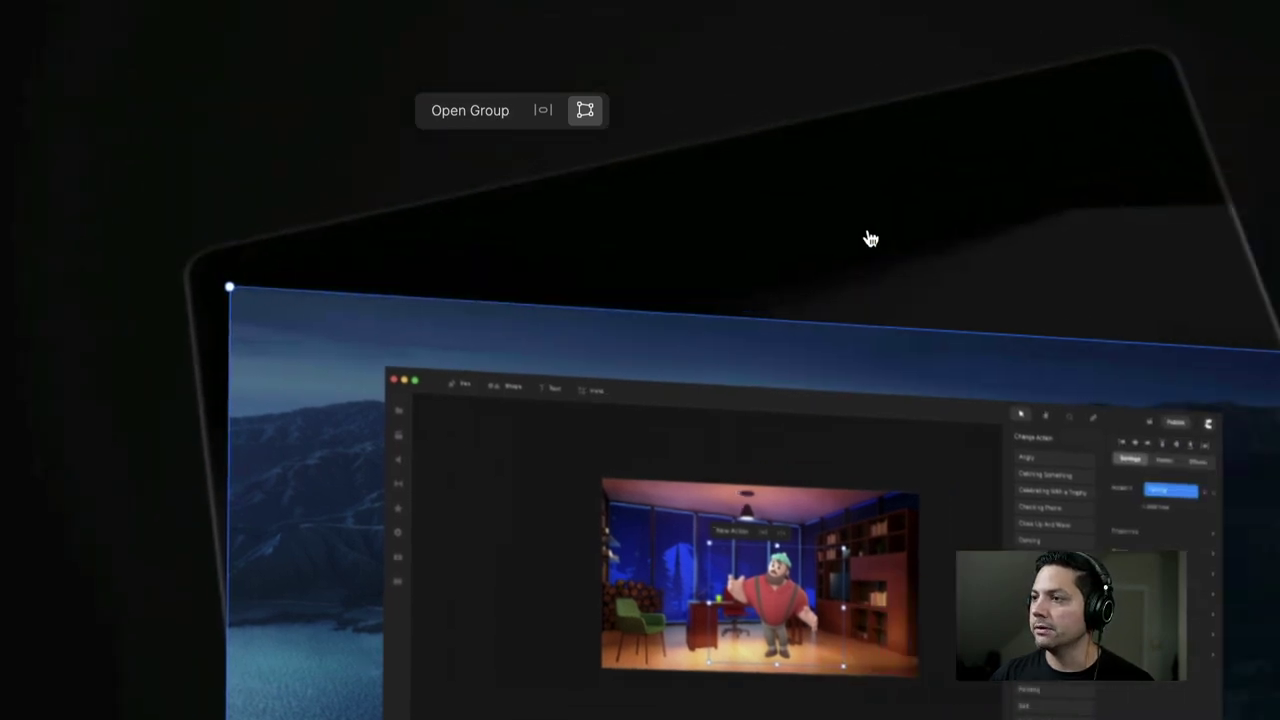
pyautogui.moveTo(1275, 362); pyautogui.dragTo(1080, 85)
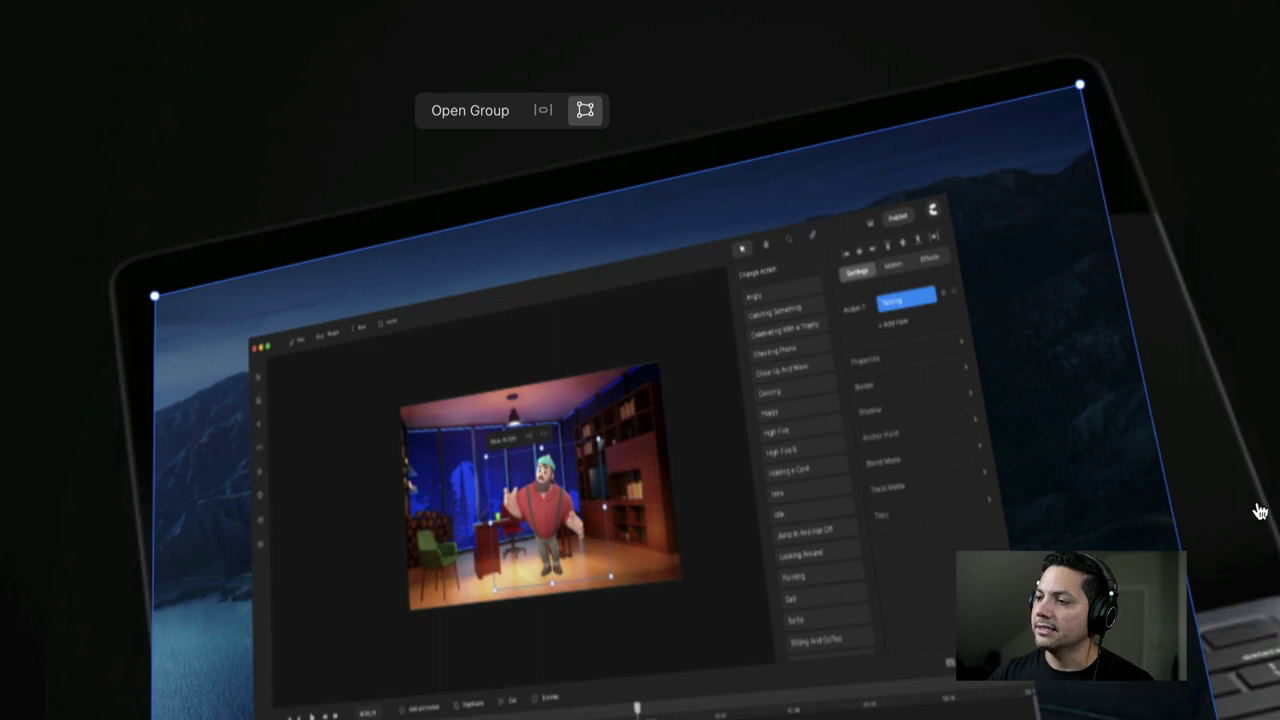
pyautogui.scroll(-5, 1240, 430)
pyautogui.moveTo(1200, 703); pyautogui.dragTo(1178, 273)
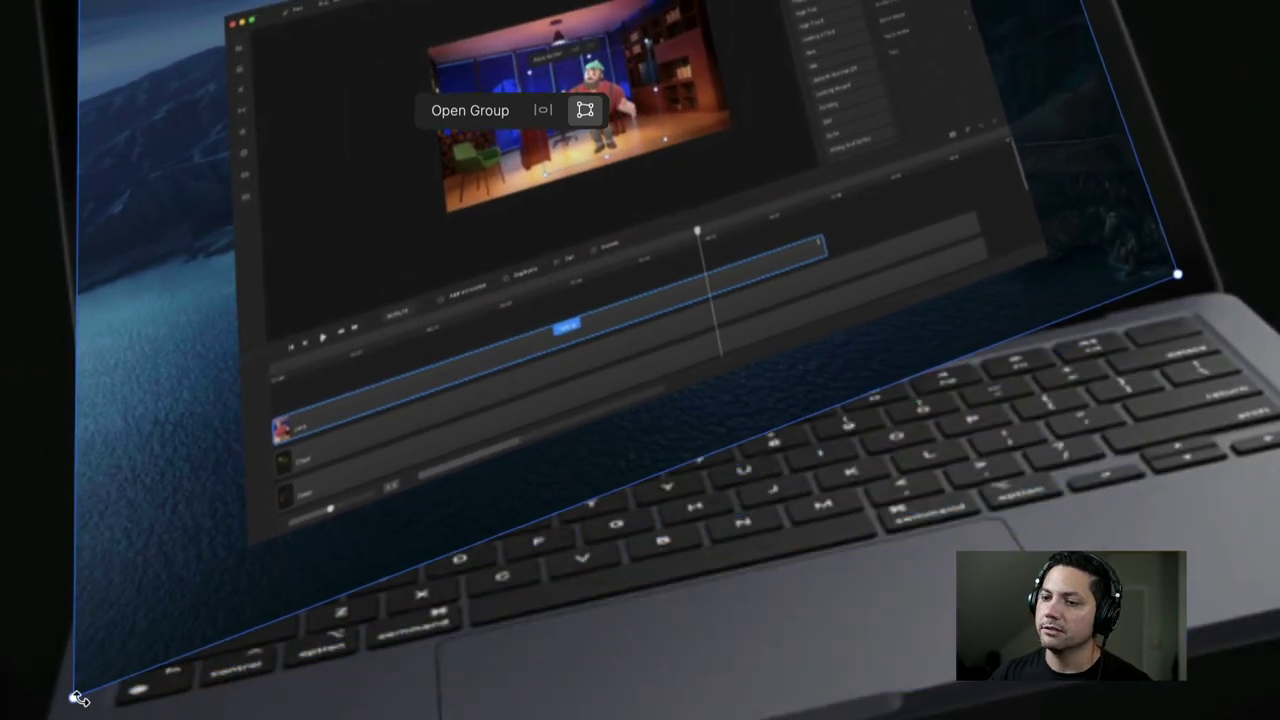
pyautogui.moveTo(75, 698); pyautogui.dragTo(335, 375)
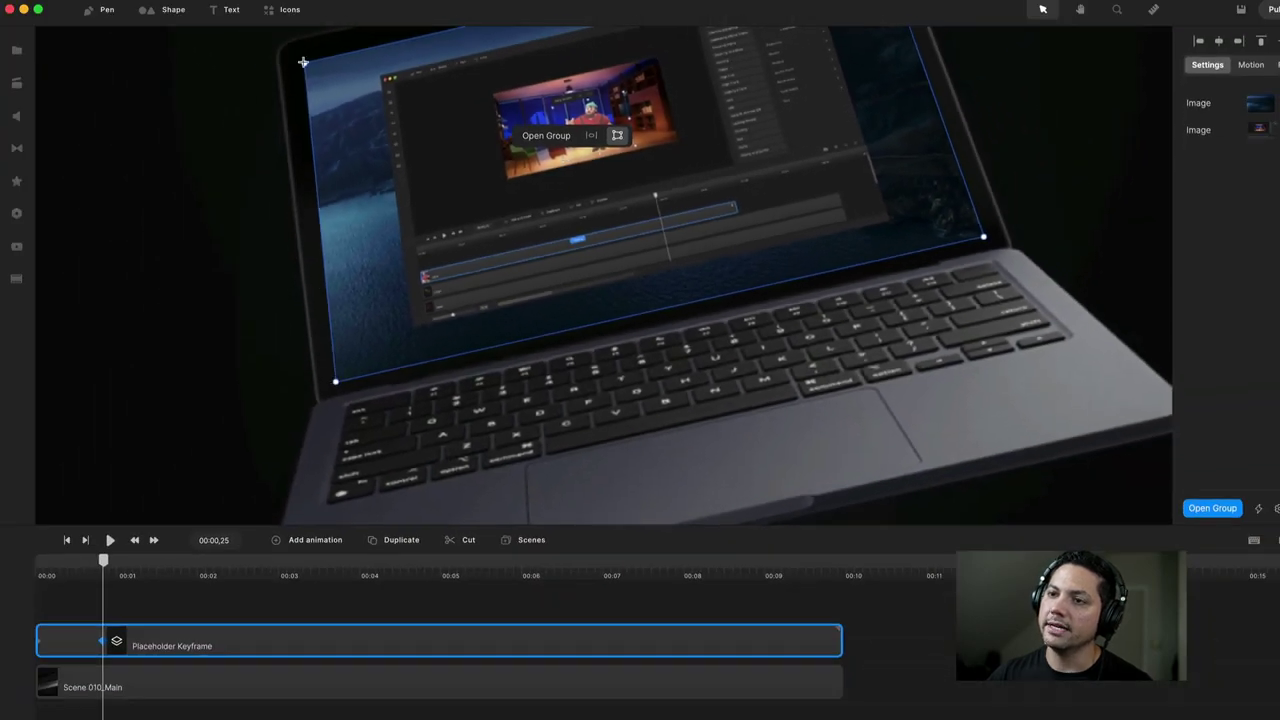
# - Refine the top-left and top-right corners, fit the canvas, and preview around the keyframe
pyautogui.moveTo(302, 62); pyautogui.dragTo(297, 60)
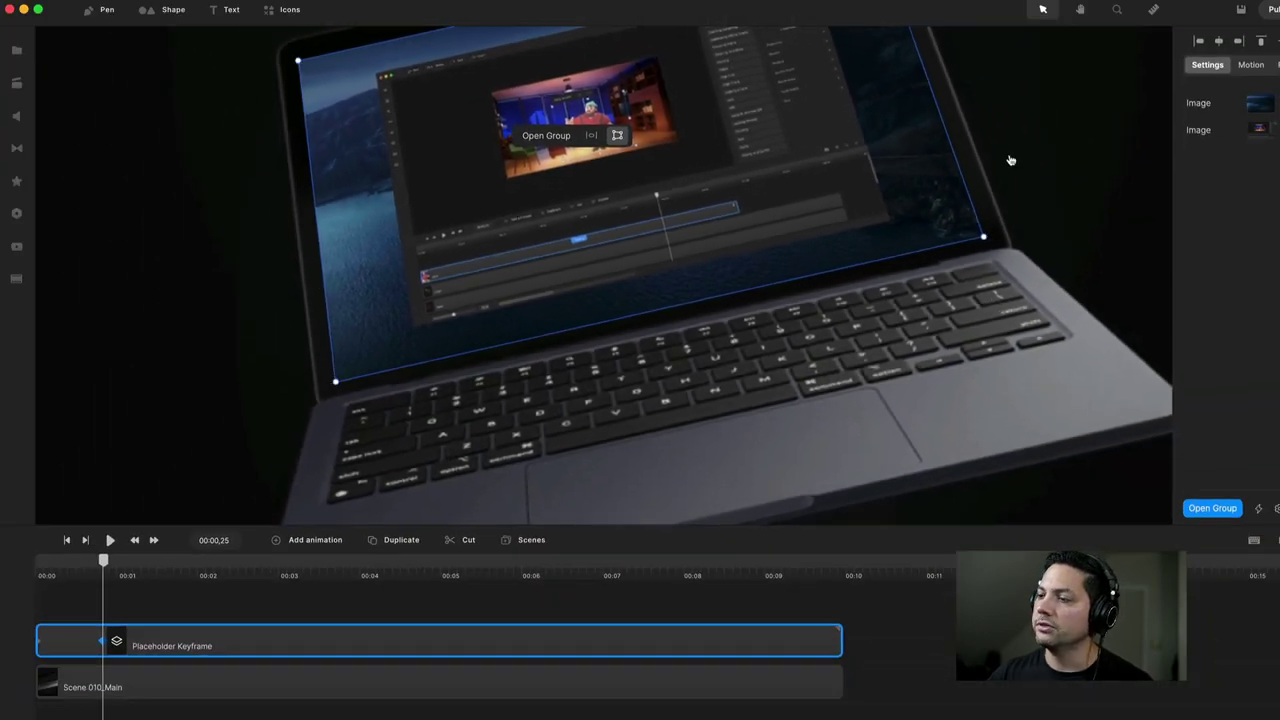
pyautogui.moveTo(911, 143); pyautogui.dragTo(916, 148)
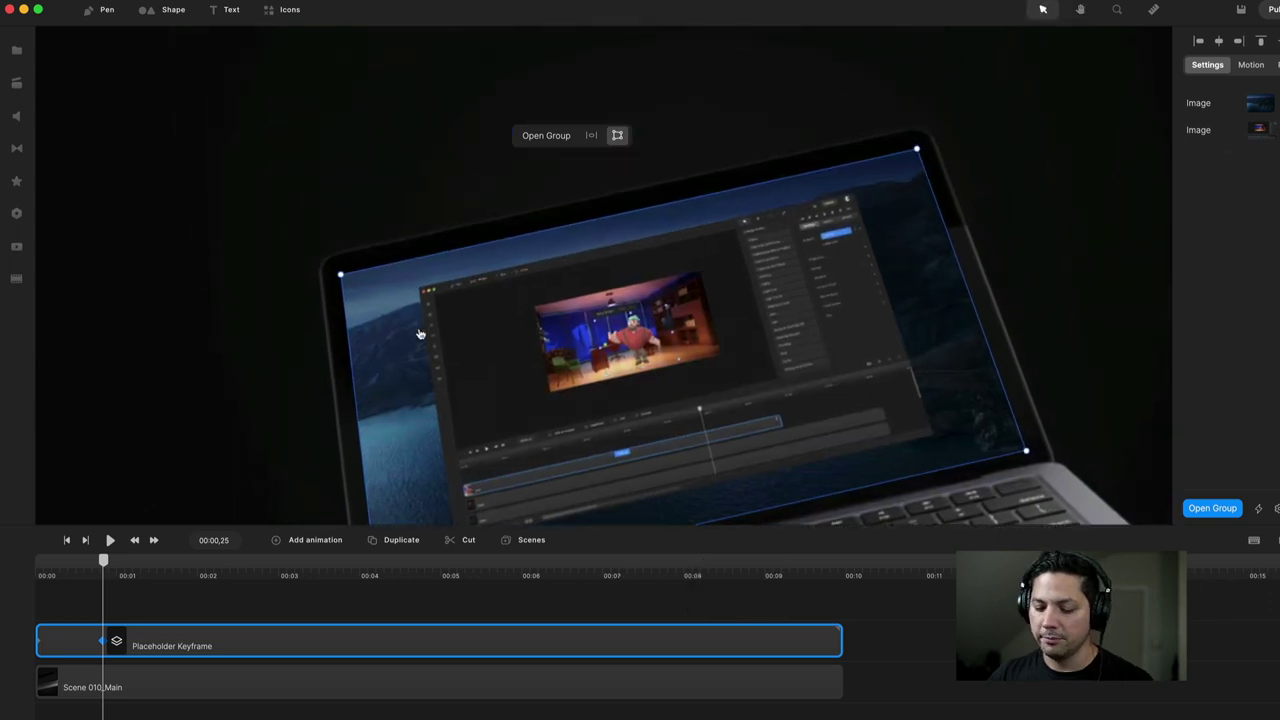
pyautogui.press('f')
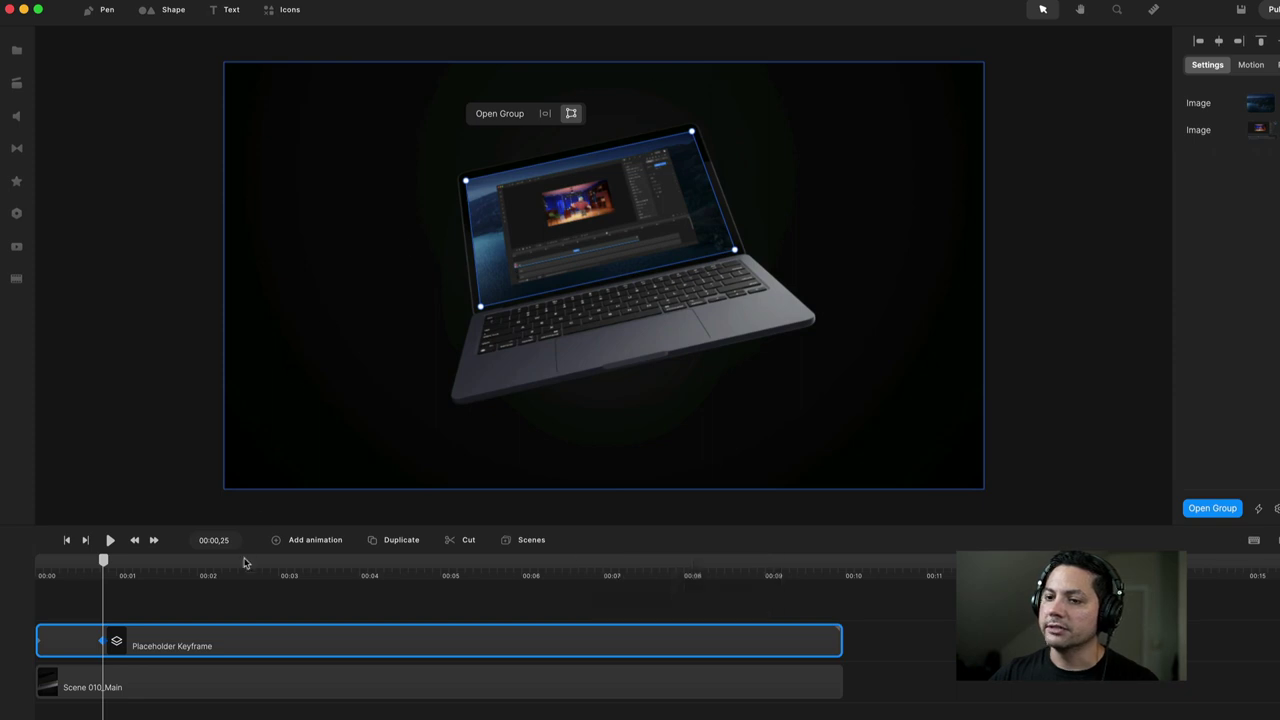
pyautogui.click(145, 601)
pyautogui.moveTo(102, 560)
pyautogui.mouseDown()
pyautogui.moveTo(37, 560)
pyautogui.moveTo(102, 563)
pyautogui.mouseUp()
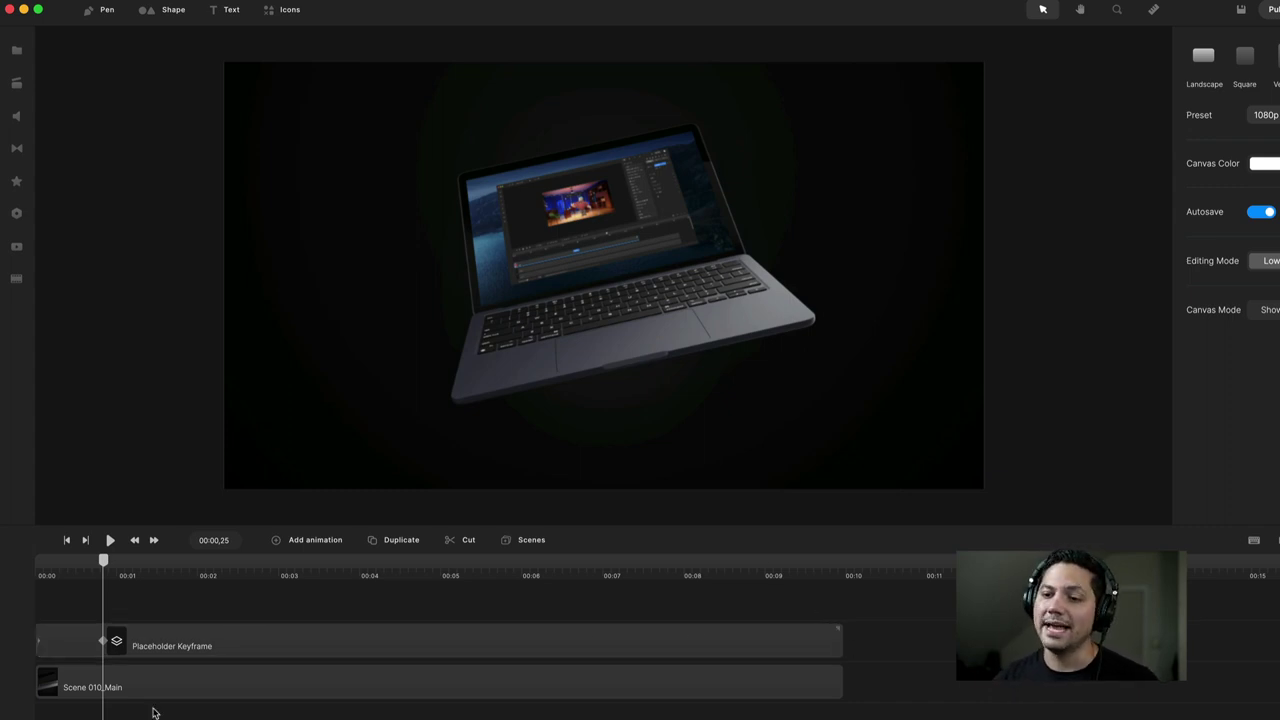
# - Animate Placeholder Keyframe's Position, Scale and Distortion, adding a keyframe at 00:01,20
pyautogui.click(96, 623)
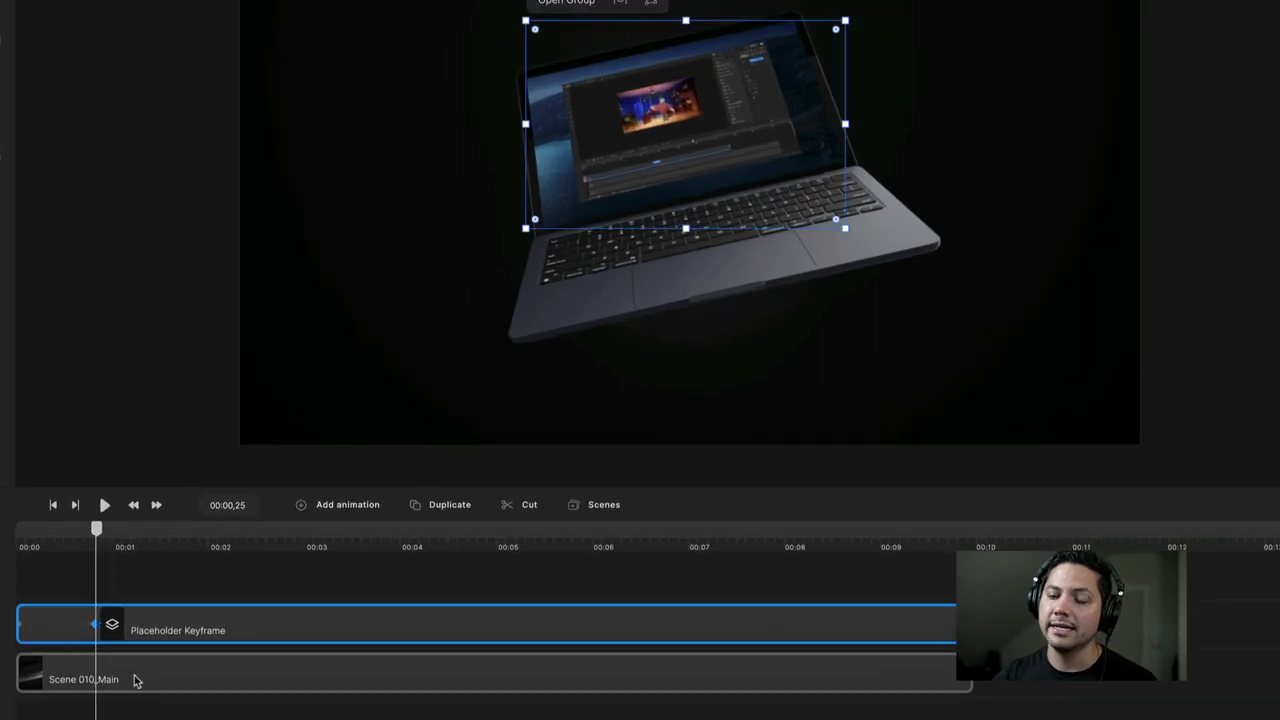
pyautogui.click(343, 506)
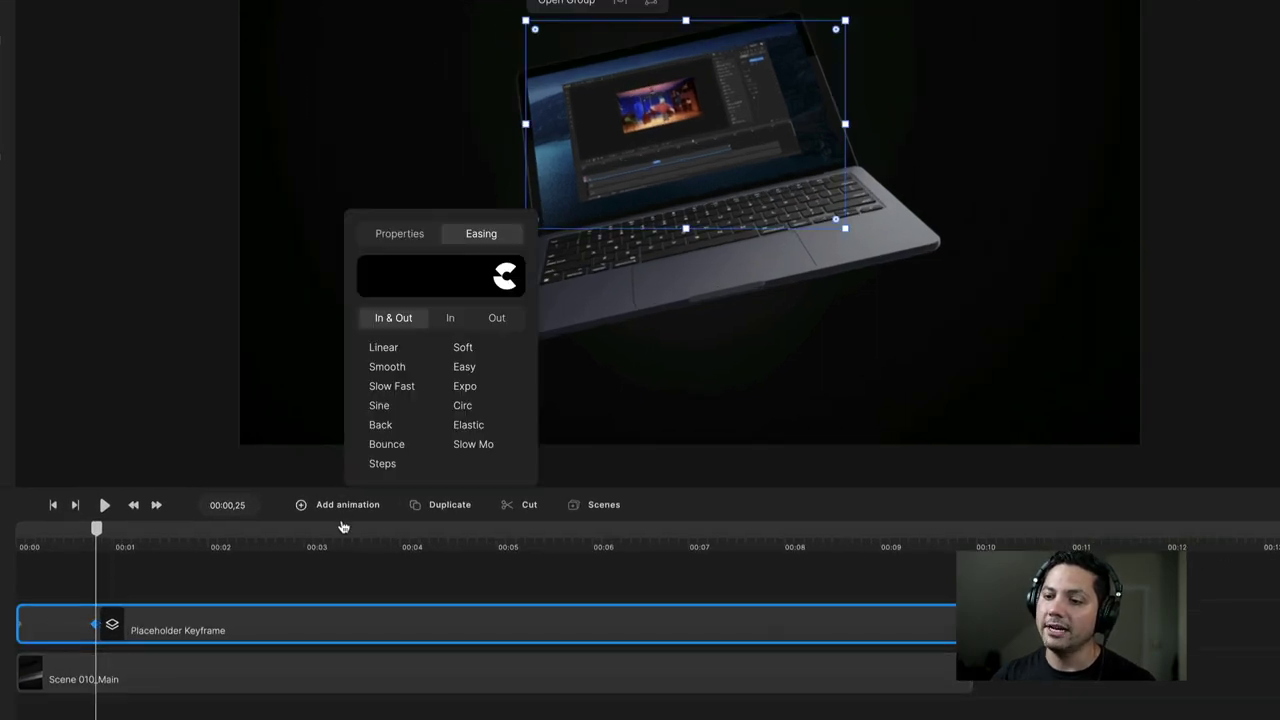
pyautogui.click(388, 236)
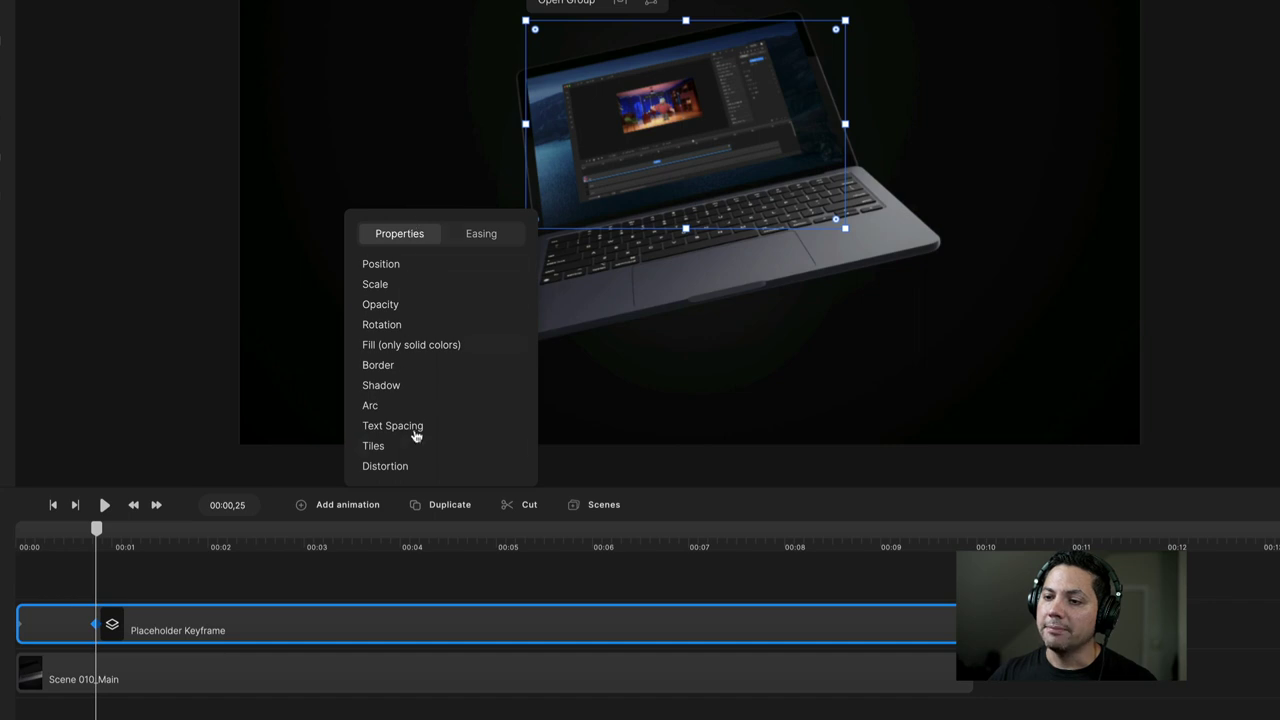
pyautogui.click(414, 468)
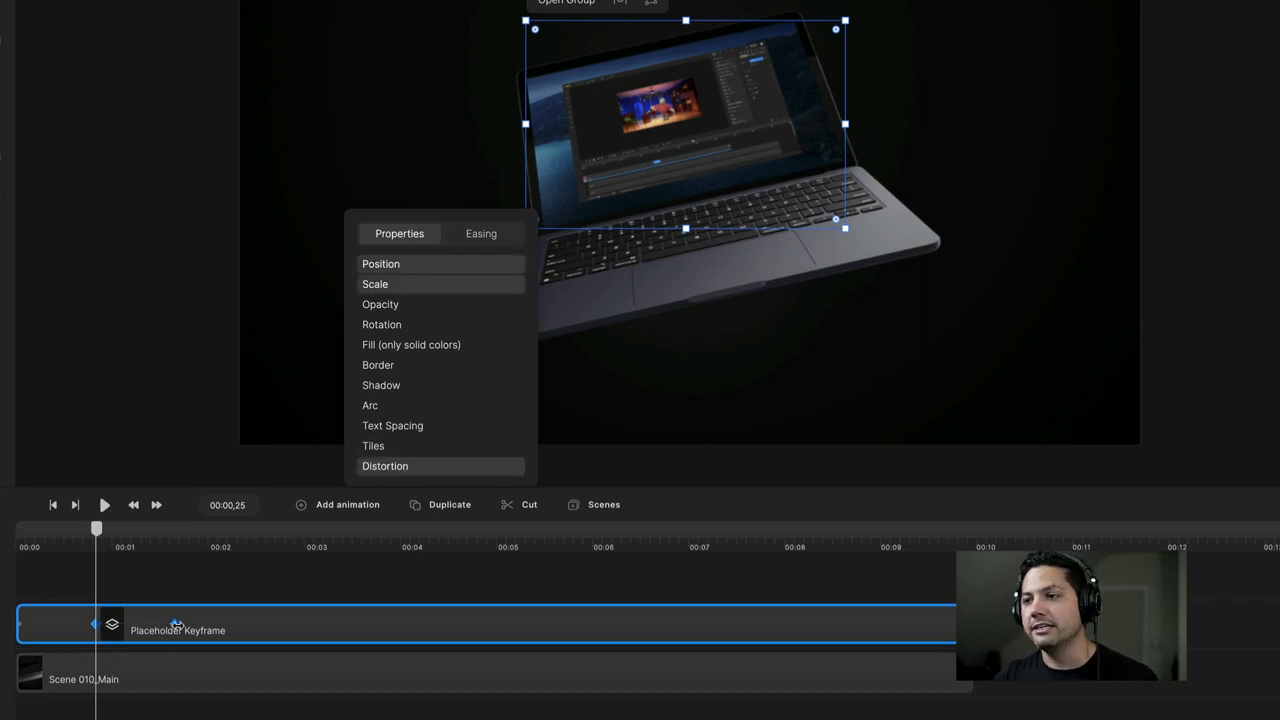
pyautogui.click(175, 626)
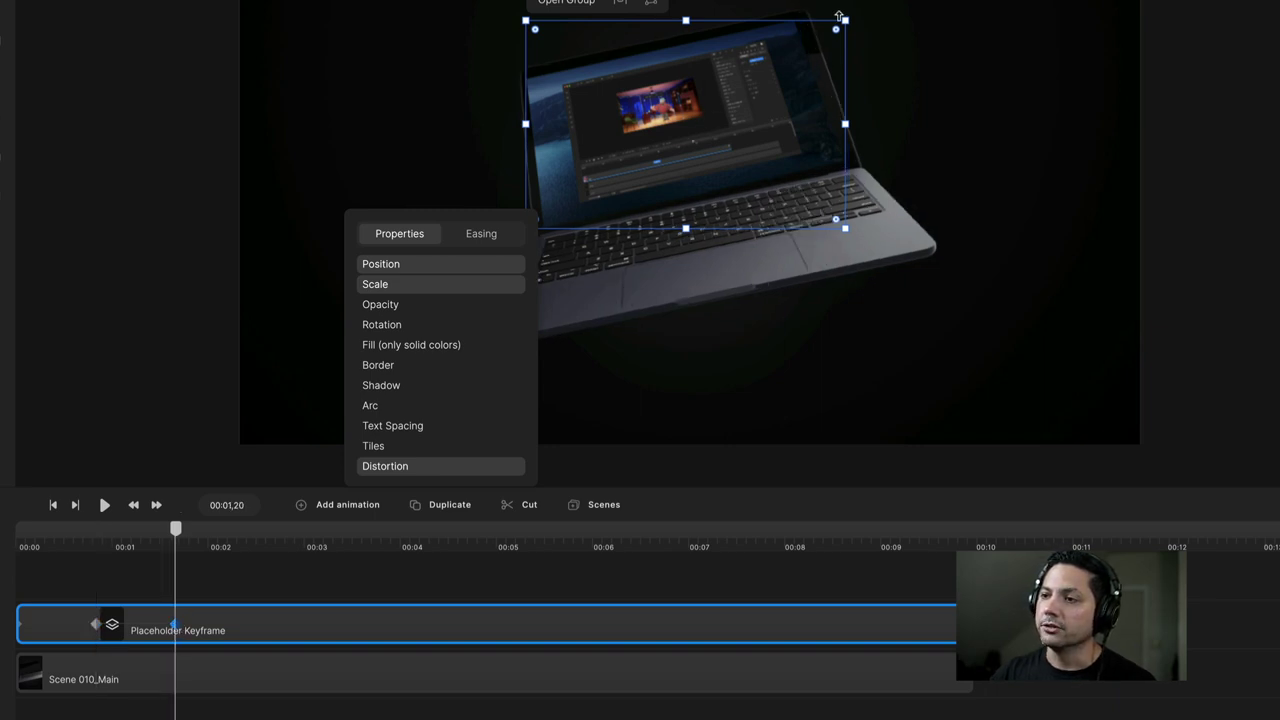
pyautogui.click(274, 589)
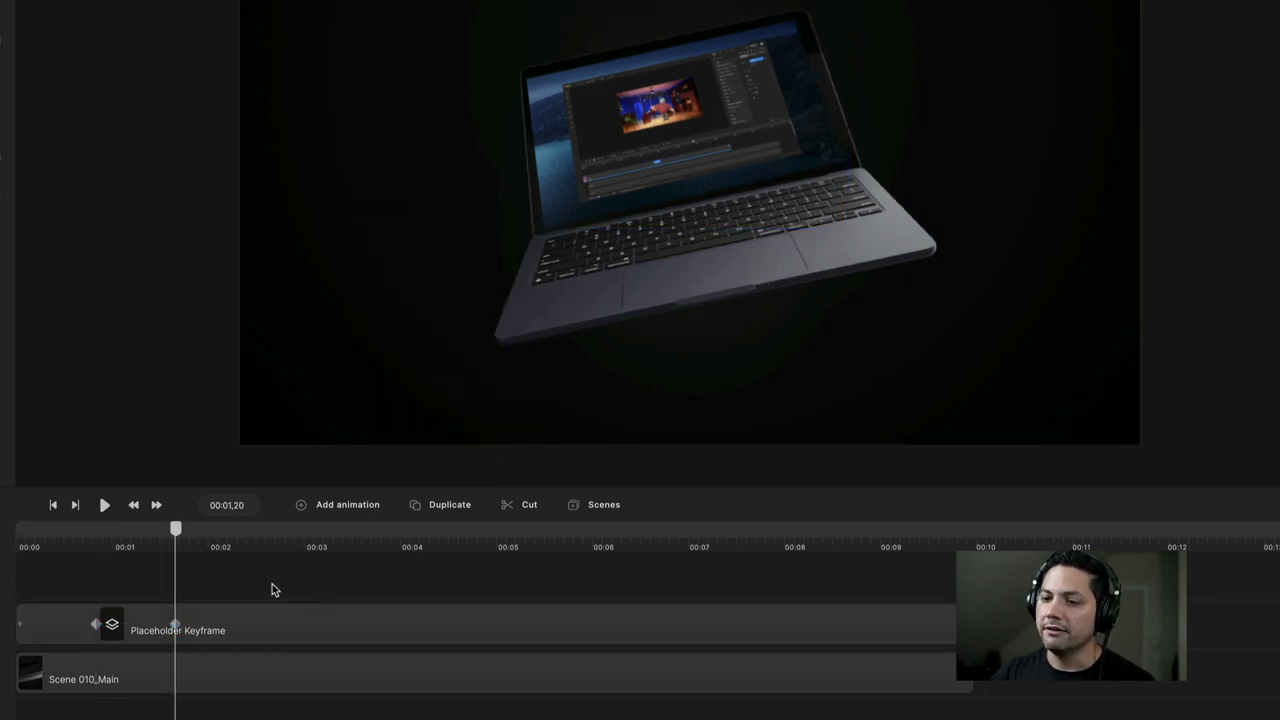
# - Return to the 00:01,20 keyframe, select Placeholder Keyframe, and zoom in on the canvas
pyautogui.moveTo(177, 533); pyautogui.dragTo(295, 542)
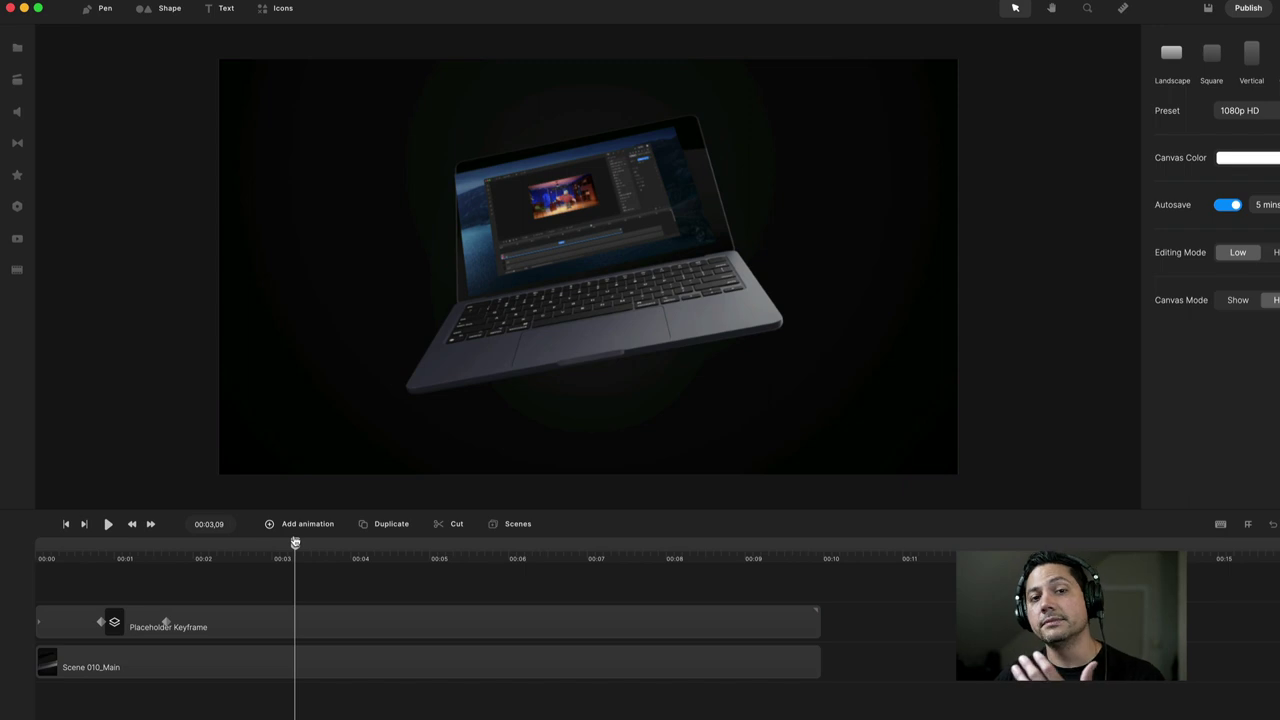
pyautogui.moveTo(295, 542); pyautogui.dragTo(164, 542)
pyautogui.click(165, 622)
pyautogui.click(165, 622)
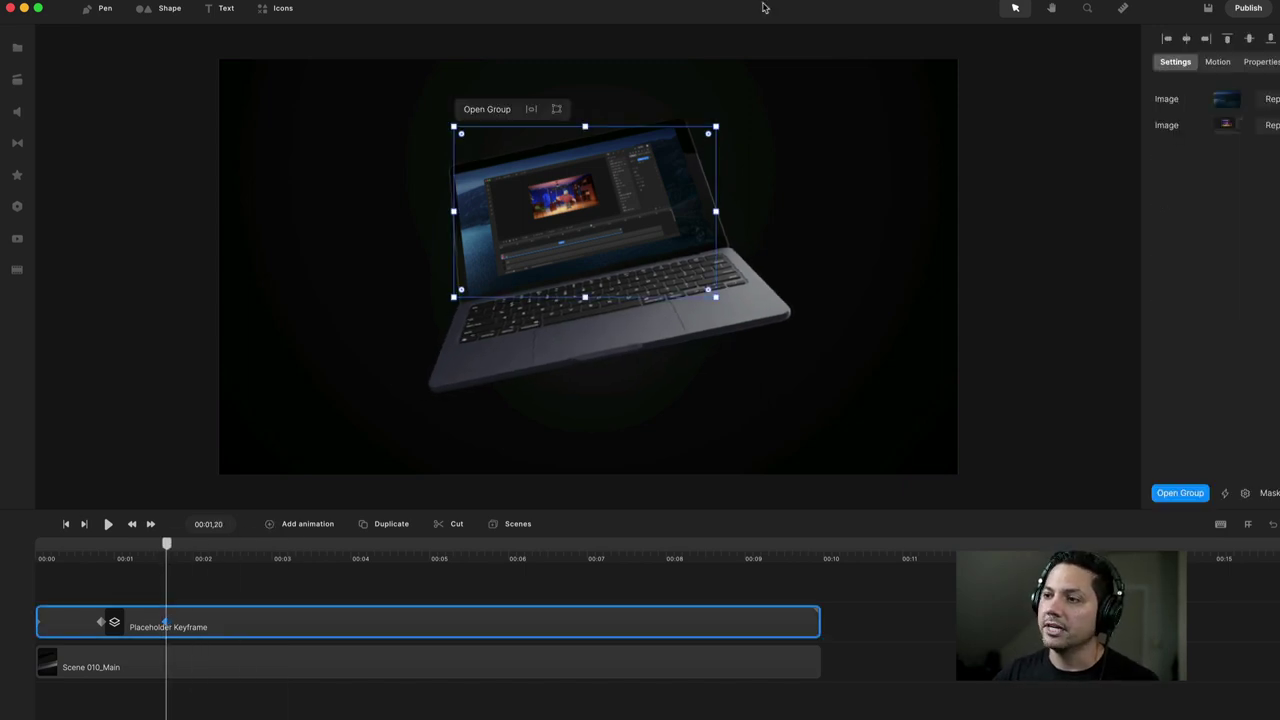
pyautogui.scroll(10, 616, 224)
pyautogui.press('space')
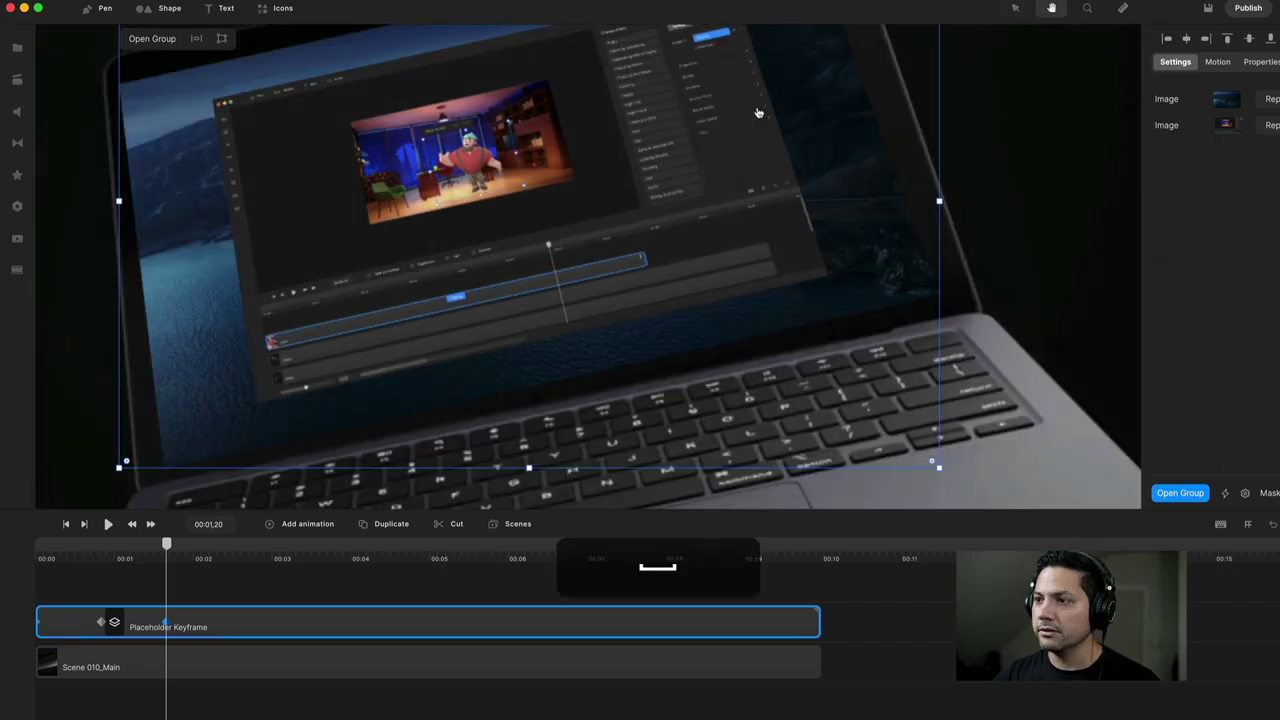
pyautogui.scroll(5, 758, 112)
# - Enable corner-pin and pin the top-right and bottom-left corners onto the laptop screen
pyautogui.click(222, 39)
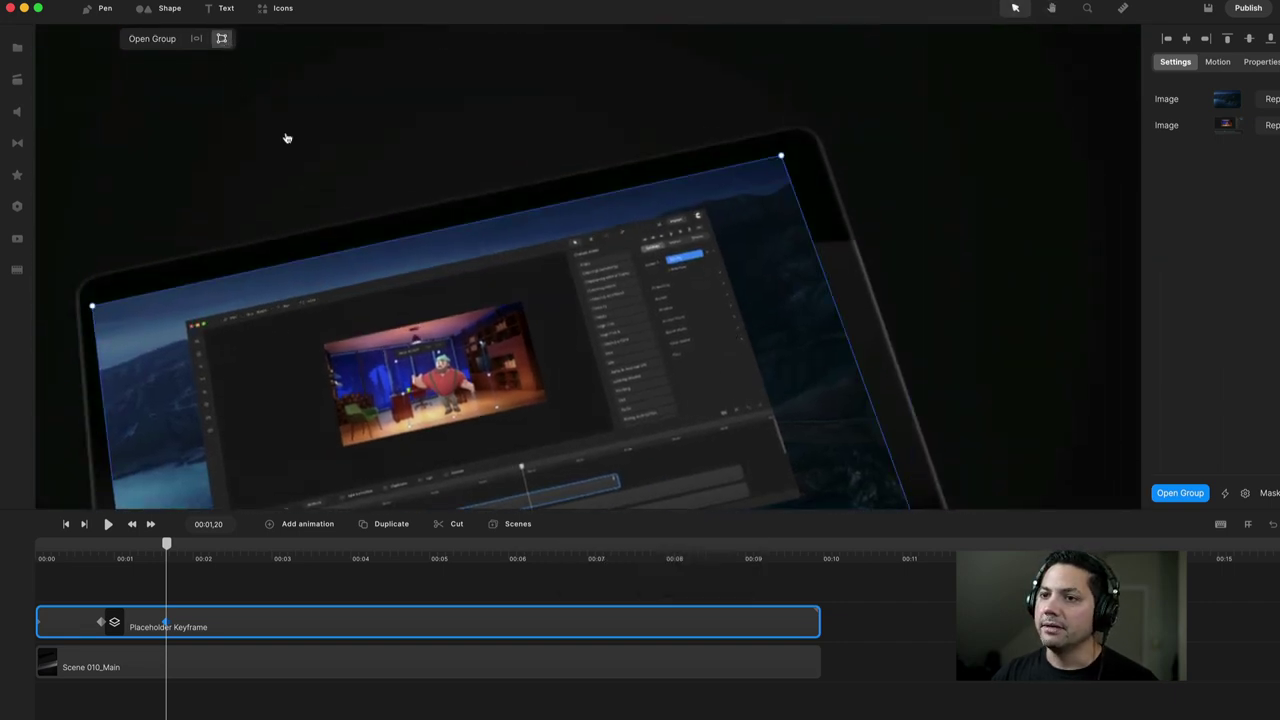
pyautogui.moveTo(781, 156); pyautogui.dragTo(795, 154)
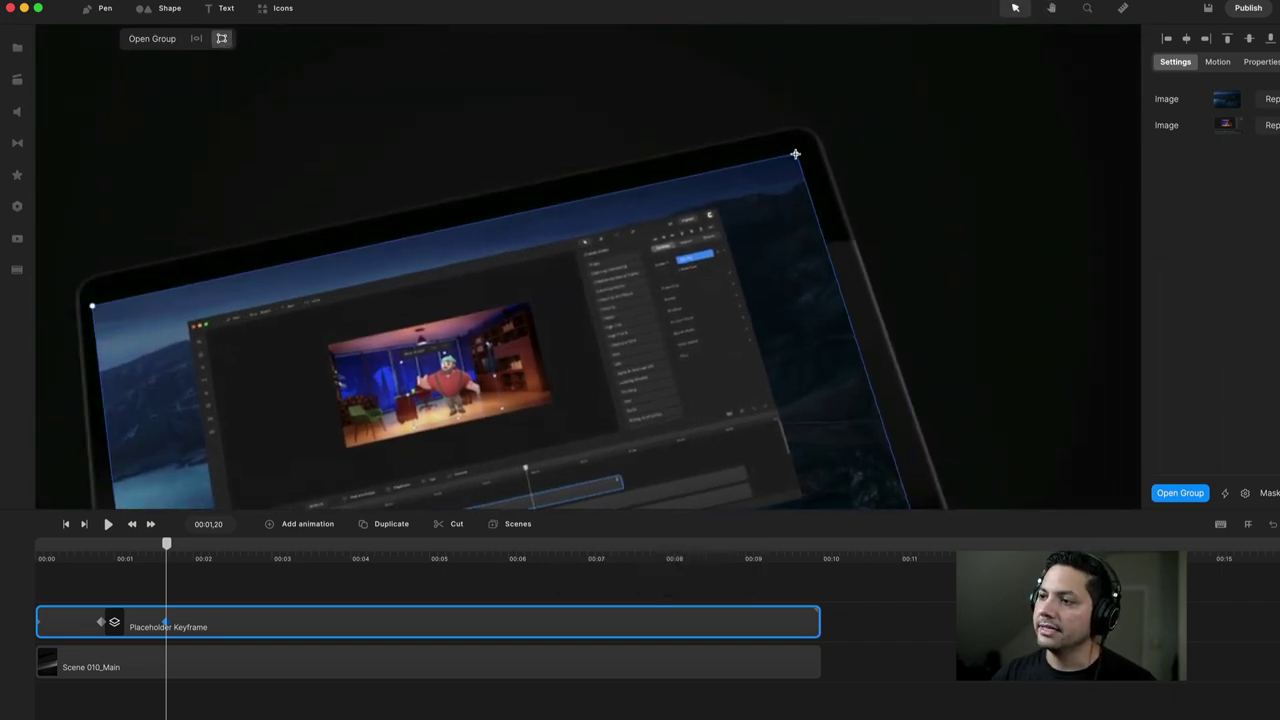
pyautogui.moveTo(914, 425); pyautogui.dragTo(920, 209)
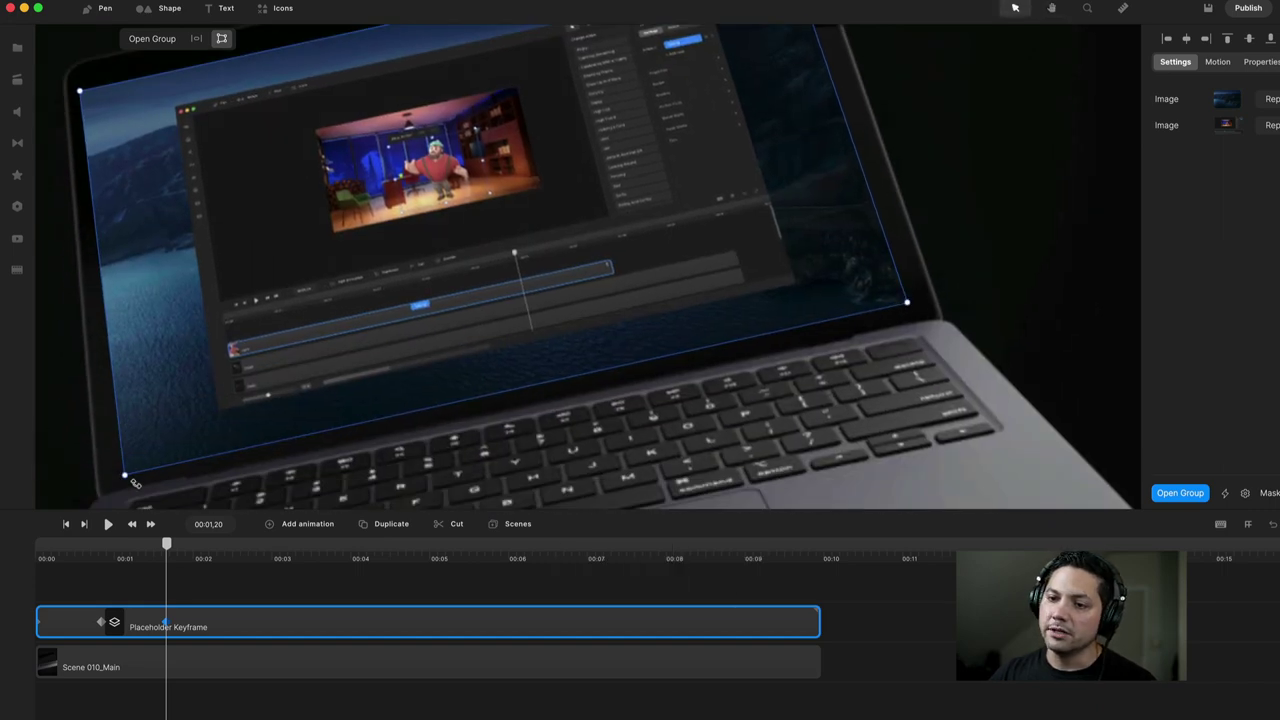
pyautogui.moveTo(127, 477); pyautogui.dragTo(120, 469)
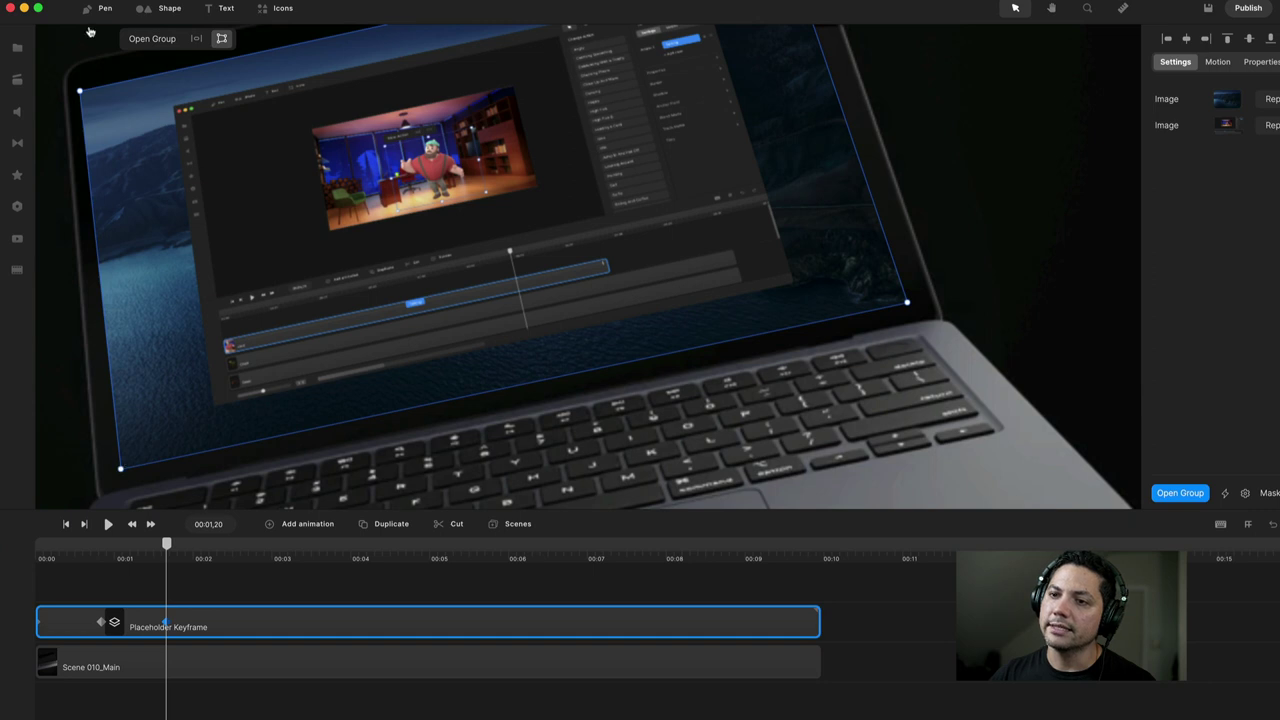
# - Refine the top-left corner, then play back from the start to check the screen fit
pyautogui.moveTo(80, 89); pyautogui.dragTo(88, 84)
pyautogui.press('f')
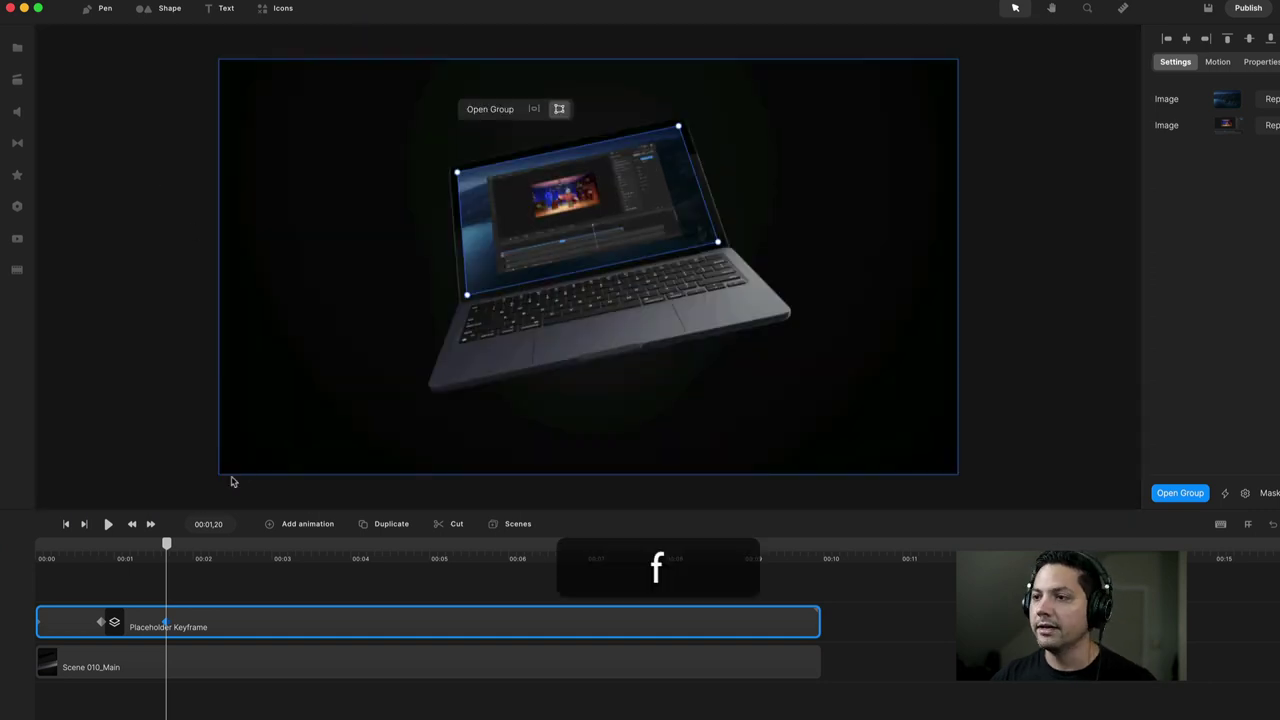
pyautogui.moveTo(166, 545); pyautogui.dragTo(29, 560)
pyautogui.press('space')
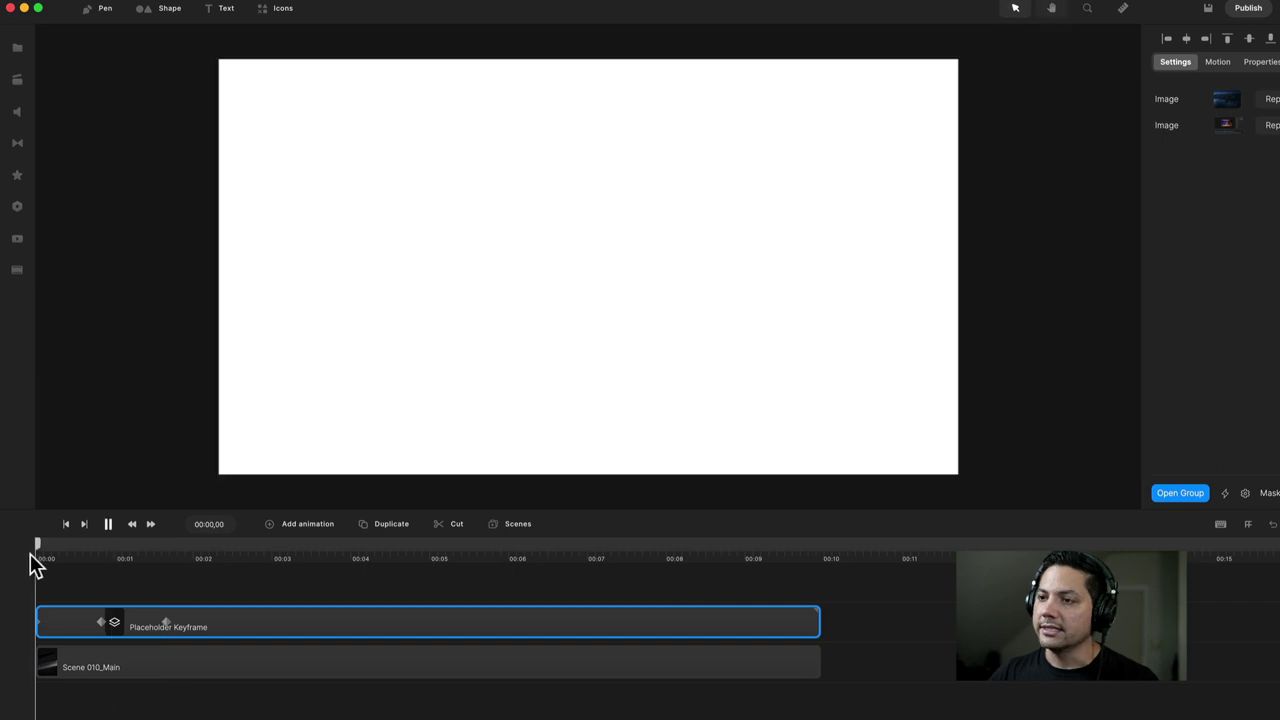
pyautogui.click(114, 547)
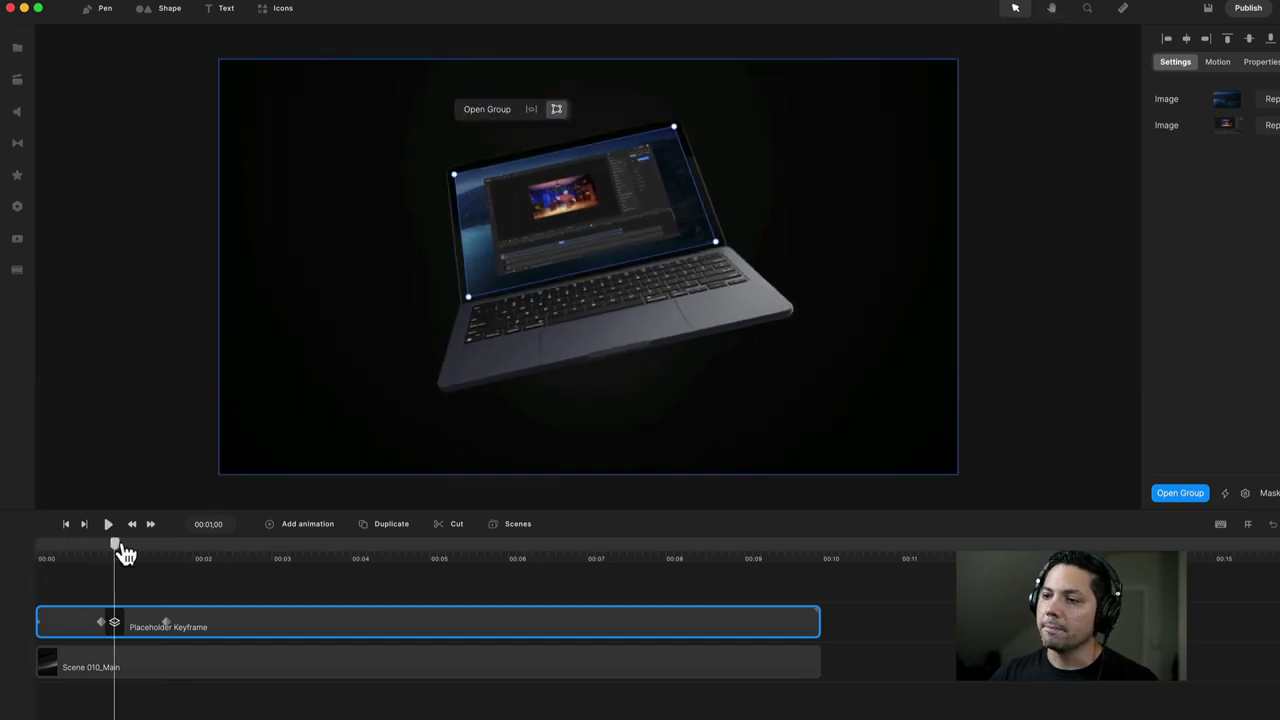
pyautogui.moveTo(124, 553); pyautogui.dragTo(147, 545)
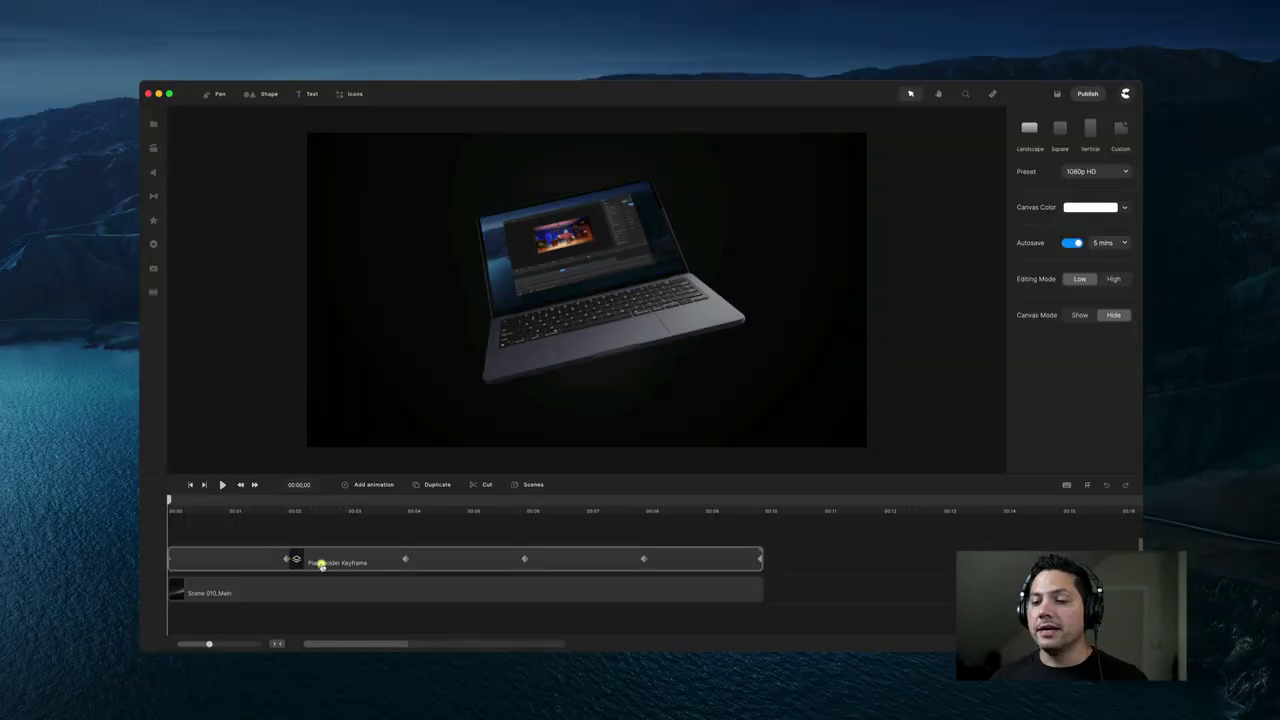
pyautogui.press('space')
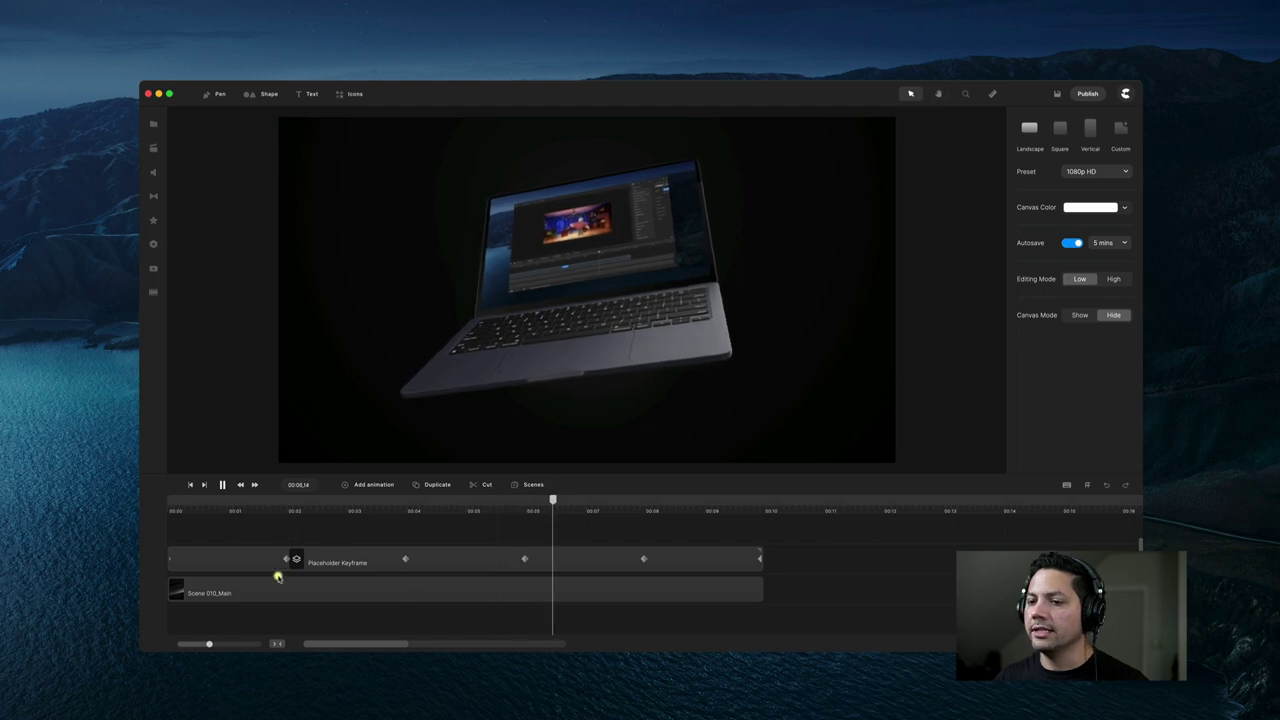
pyautogui.press('space')
pyautogui.click(443, 569)
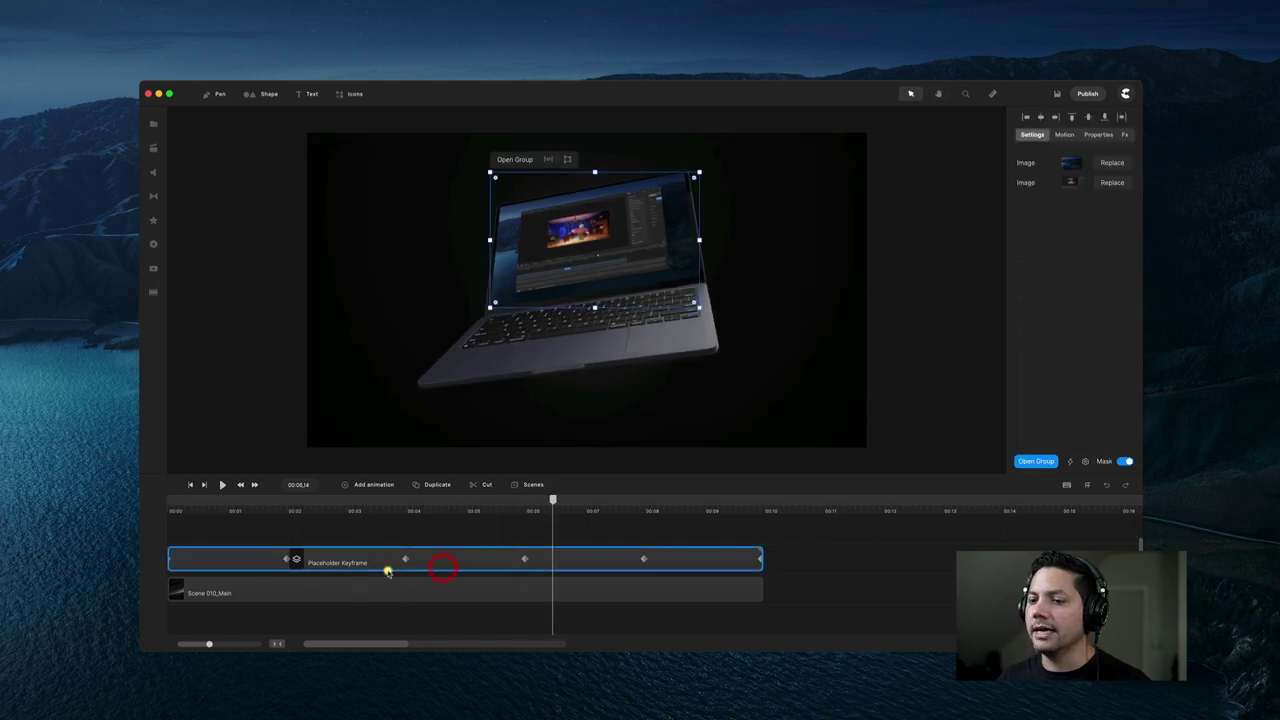
# - Group the placeholder layer and rename the group 'Master Placeholder'
pyautogui.rightClick(374, 632)
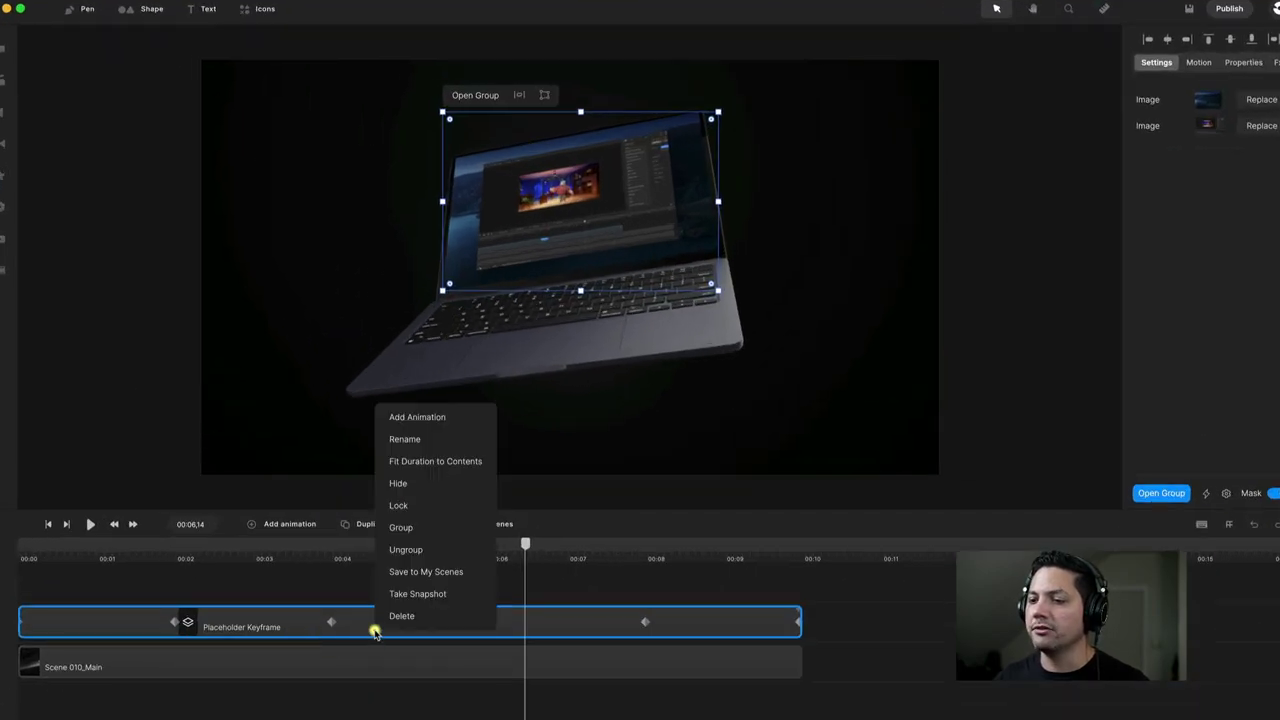
pyautogui.click(403, 528)
pyautogui.rightClick(161, 622)
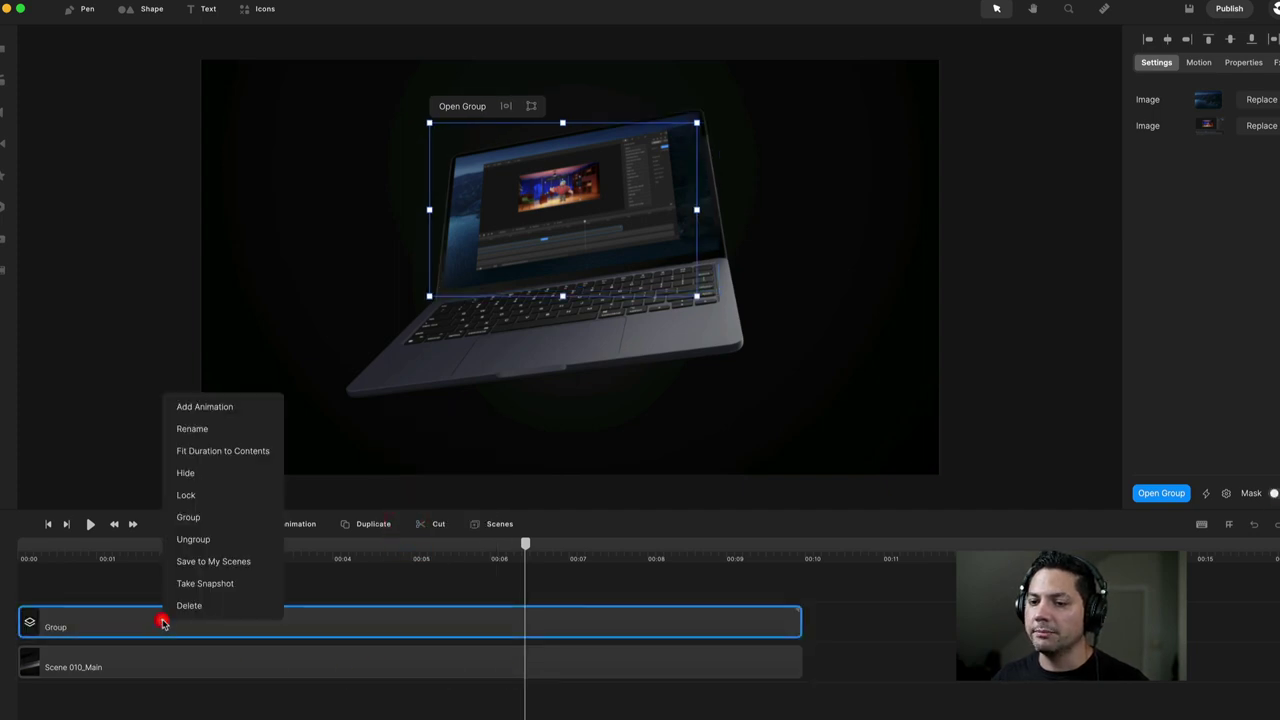
pyautogui.click(203, 429)
pyautogui.write('Master Placeholder')
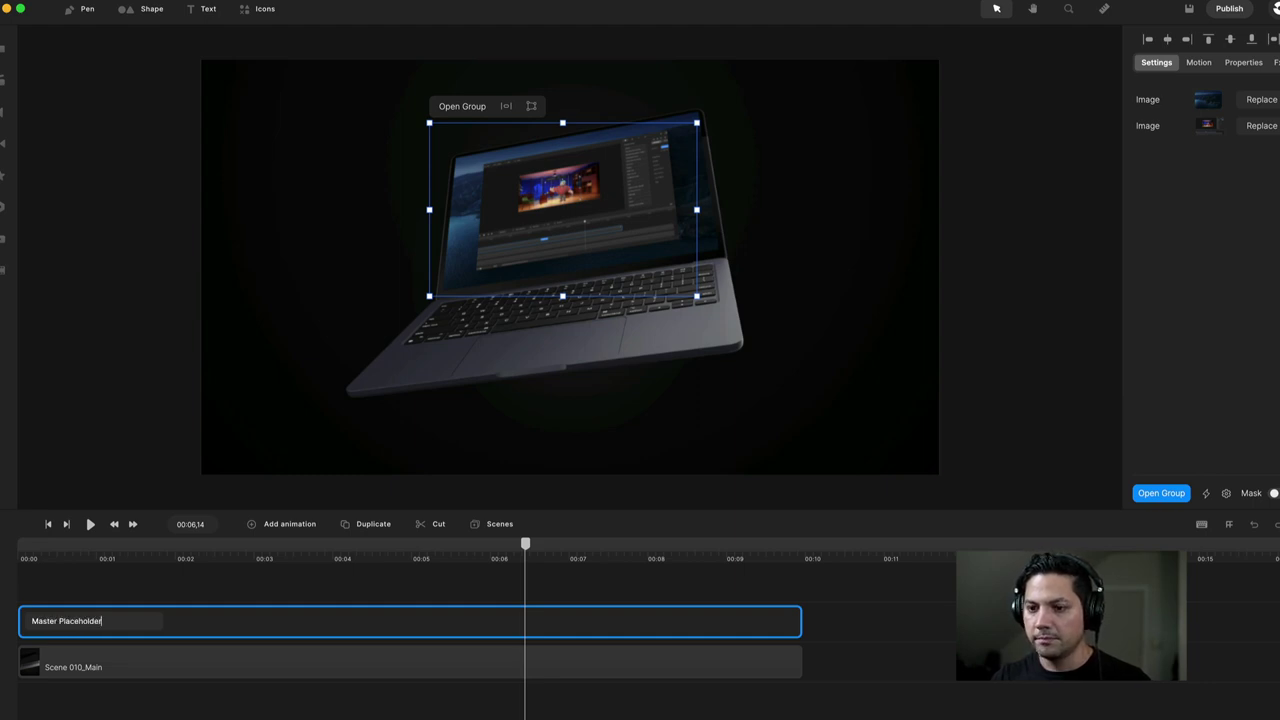
pyautogui.press('Return')
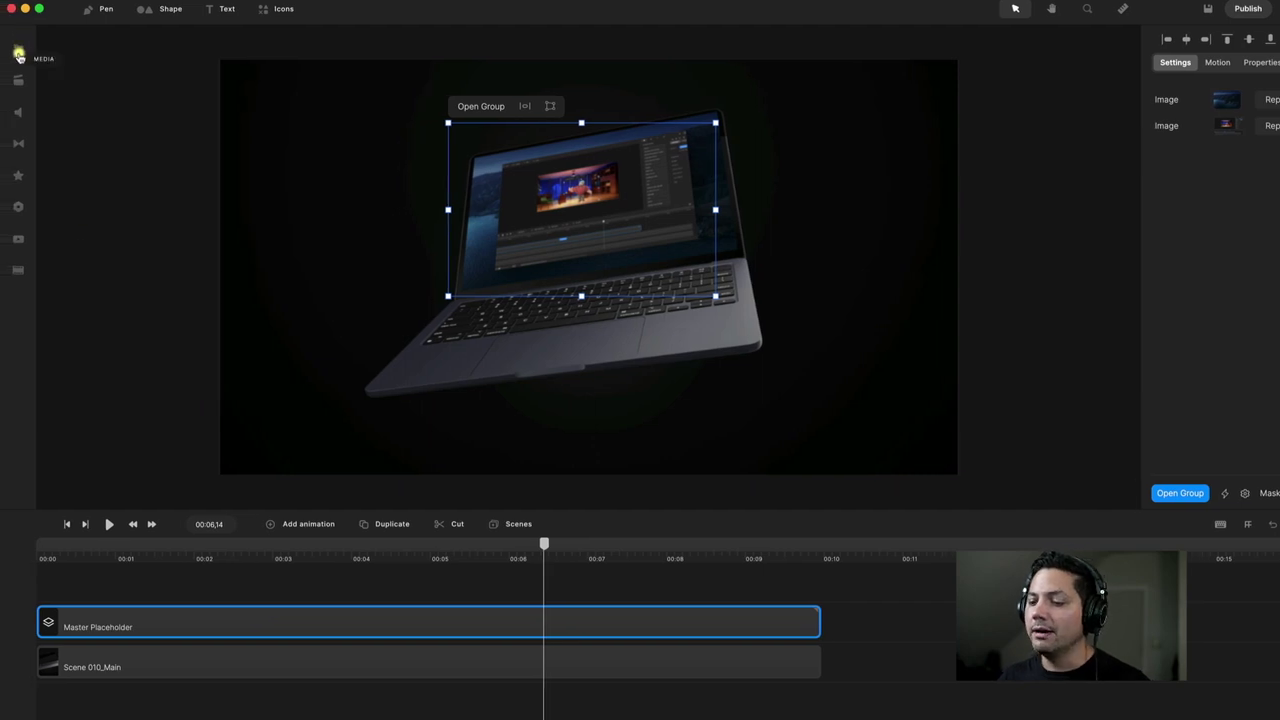
# - Drag Scene 010_mask from the Laptop With media folder onto the canvas, starting at 00:00
pyautogui.click(18, 55)
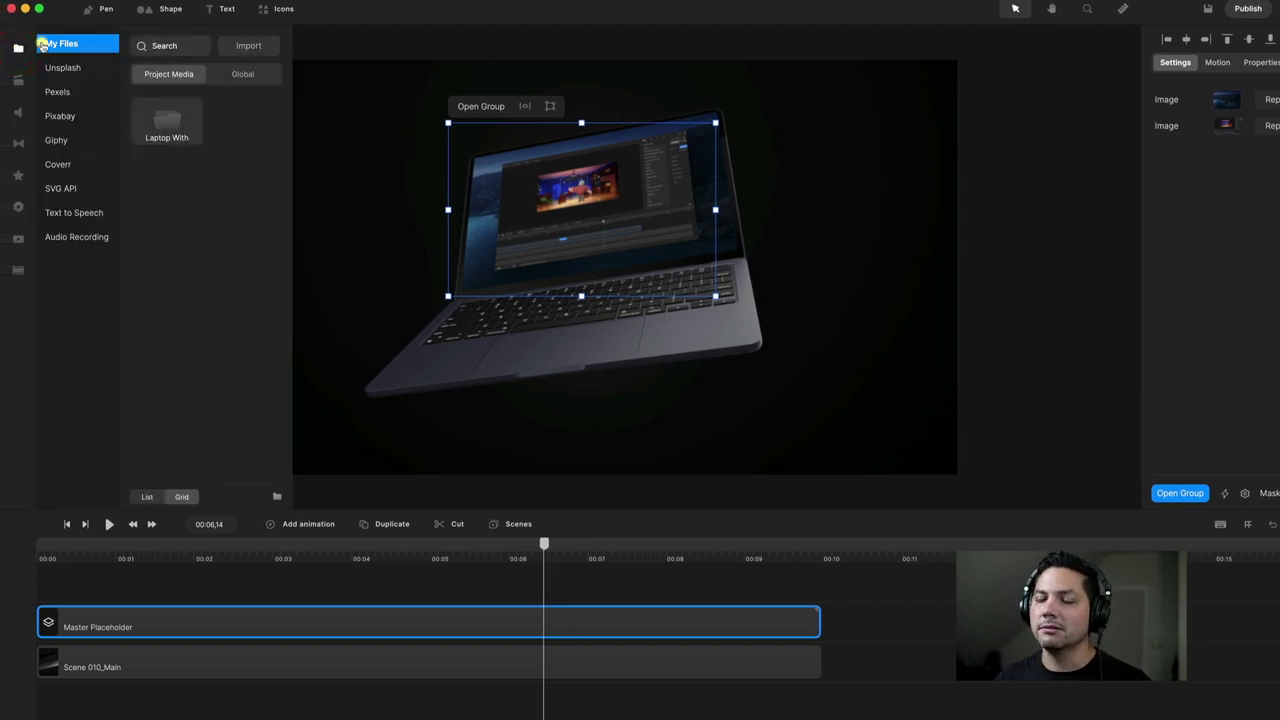
pyautogui.doubleClick(170, 142)
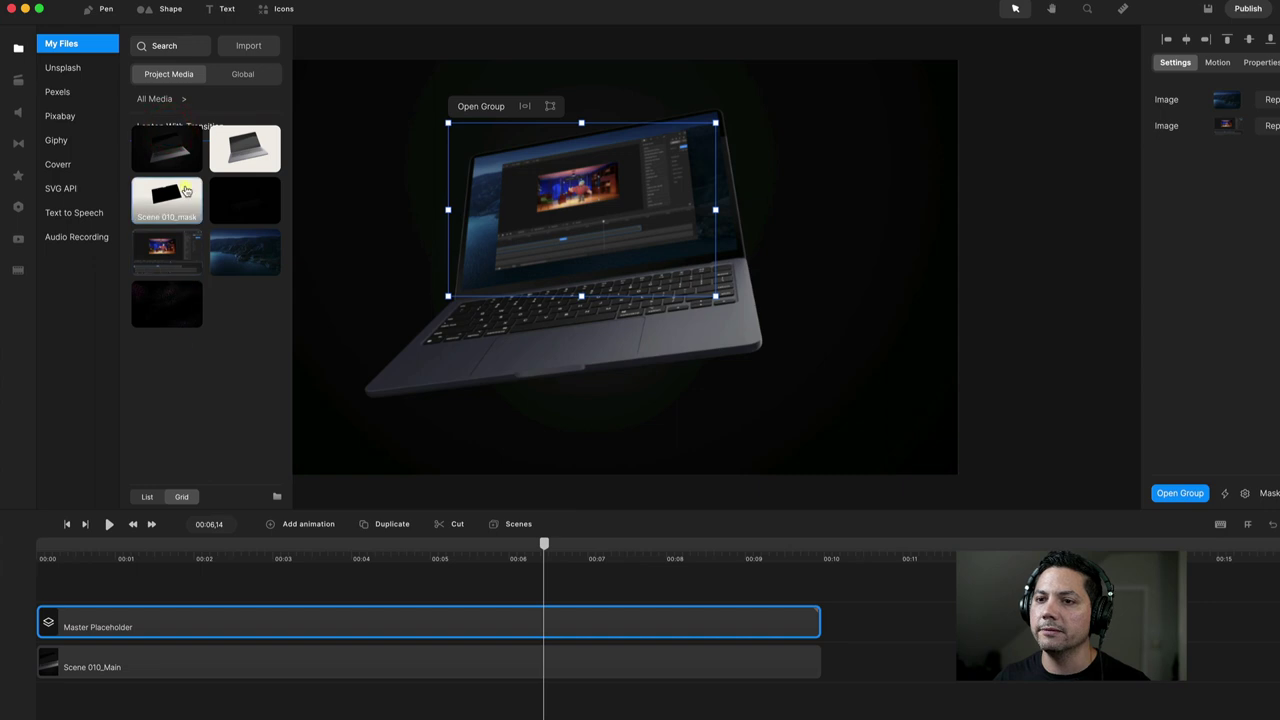
pyautogui.moveTo(176, 207); pyautogui.dragTo(600, 272)
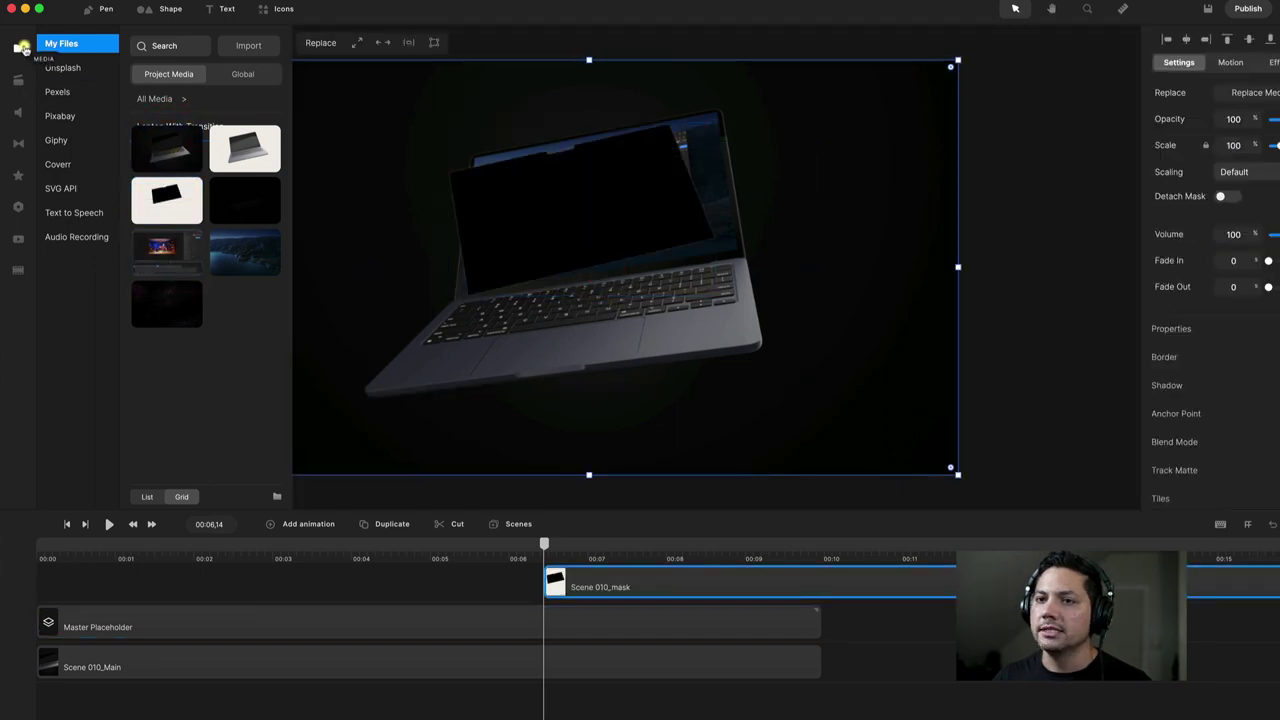
pyautogui.click(20, 47)
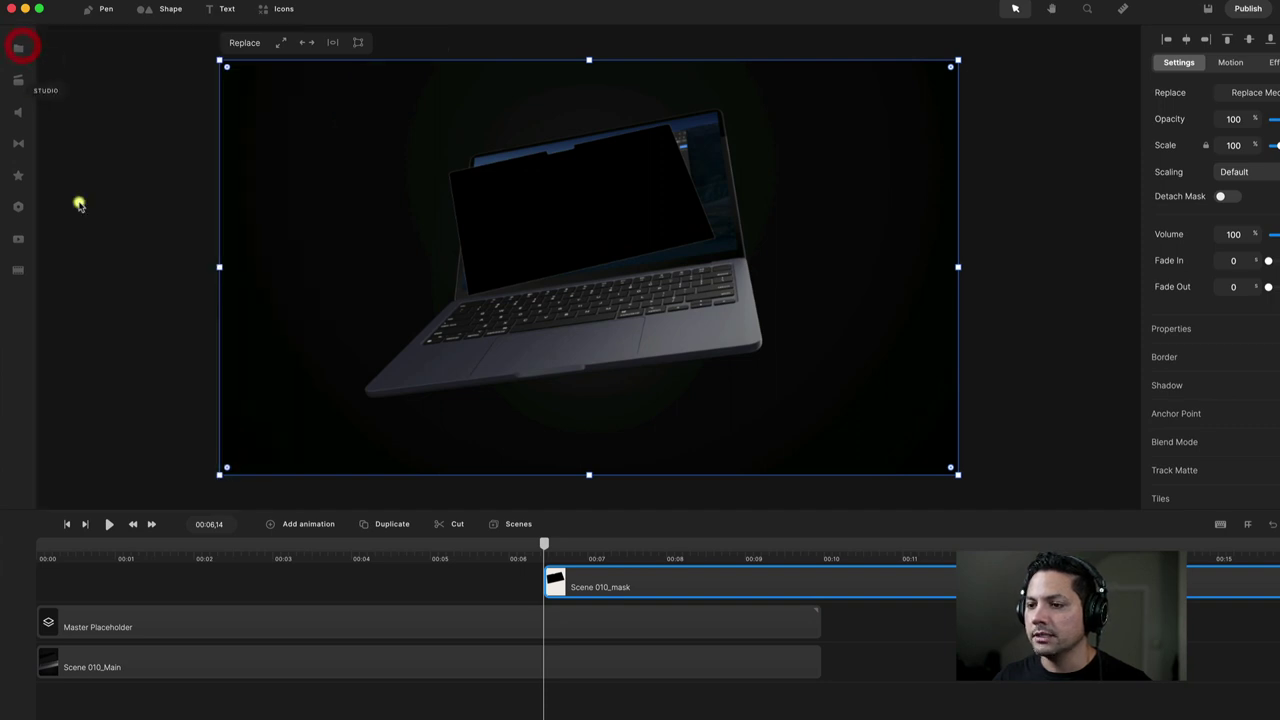
pyautogui.moveTo(686, 586); pyautogui.dragTo(117, 590)
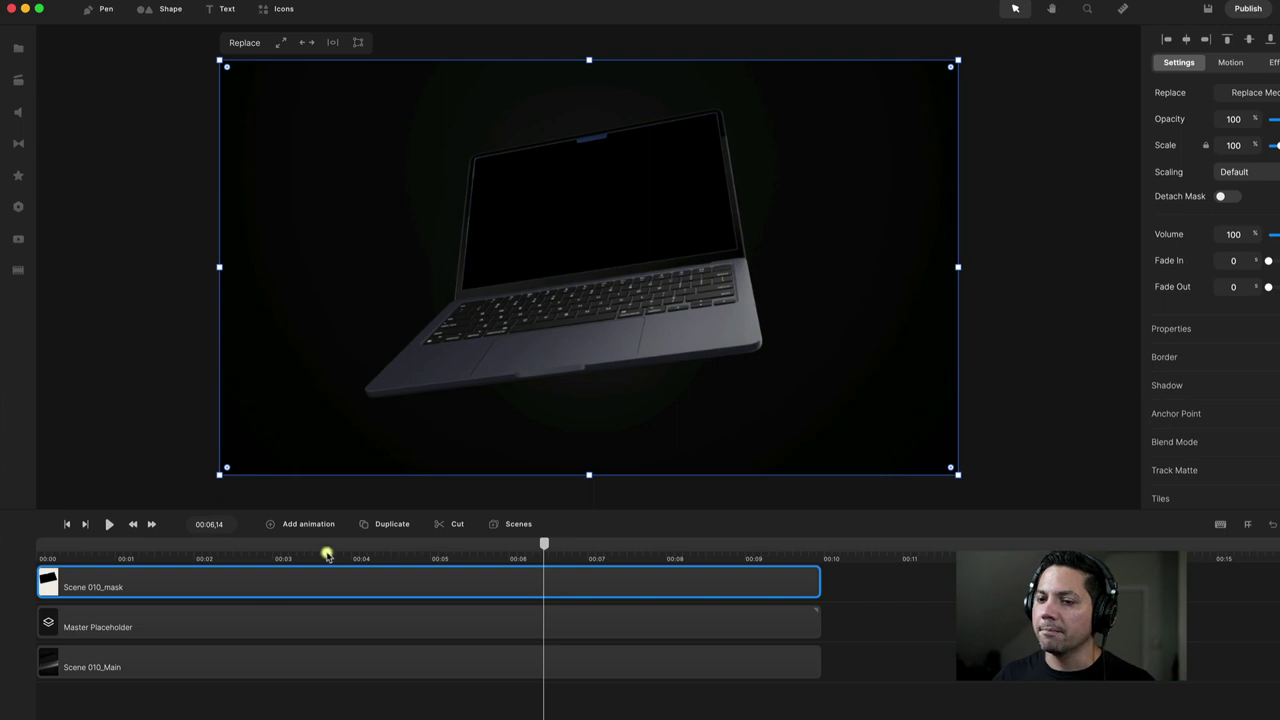
pyautogui.click(97, 626)
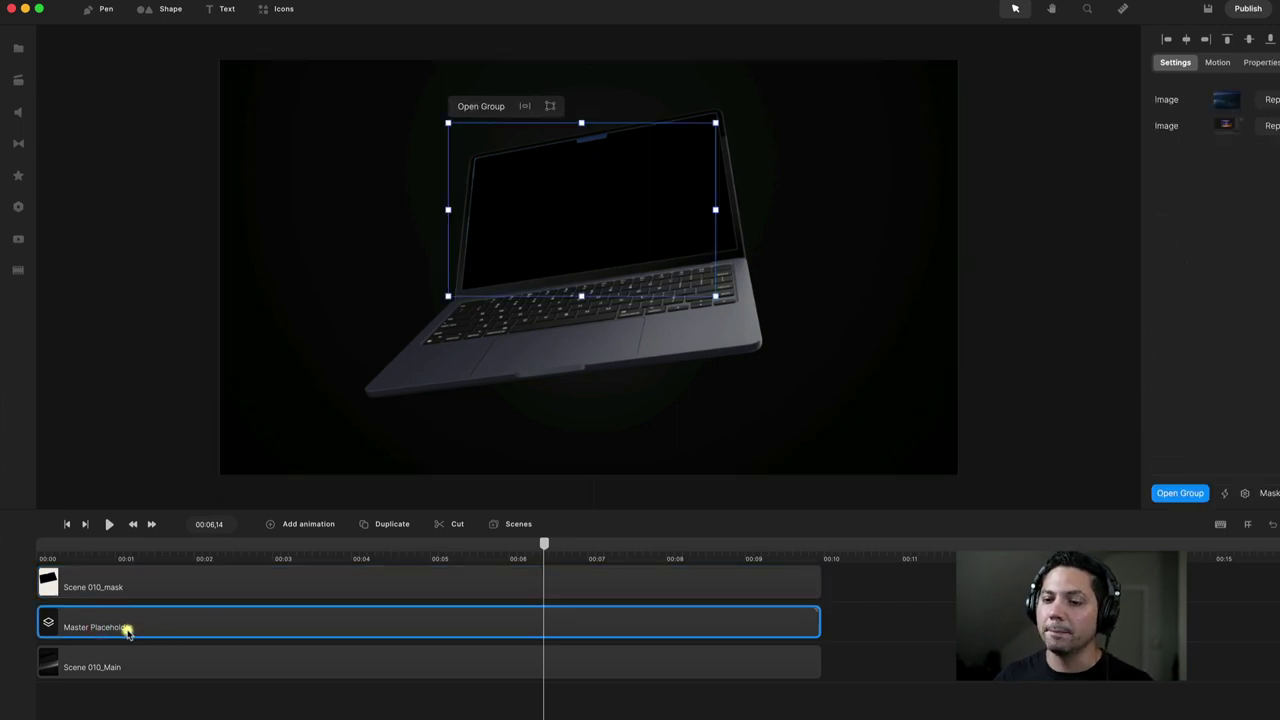
# - Set Master Placeholder's track matte to Scene 010_mask using Alpha, then play from the start
pyautogui.click(1266, 62)
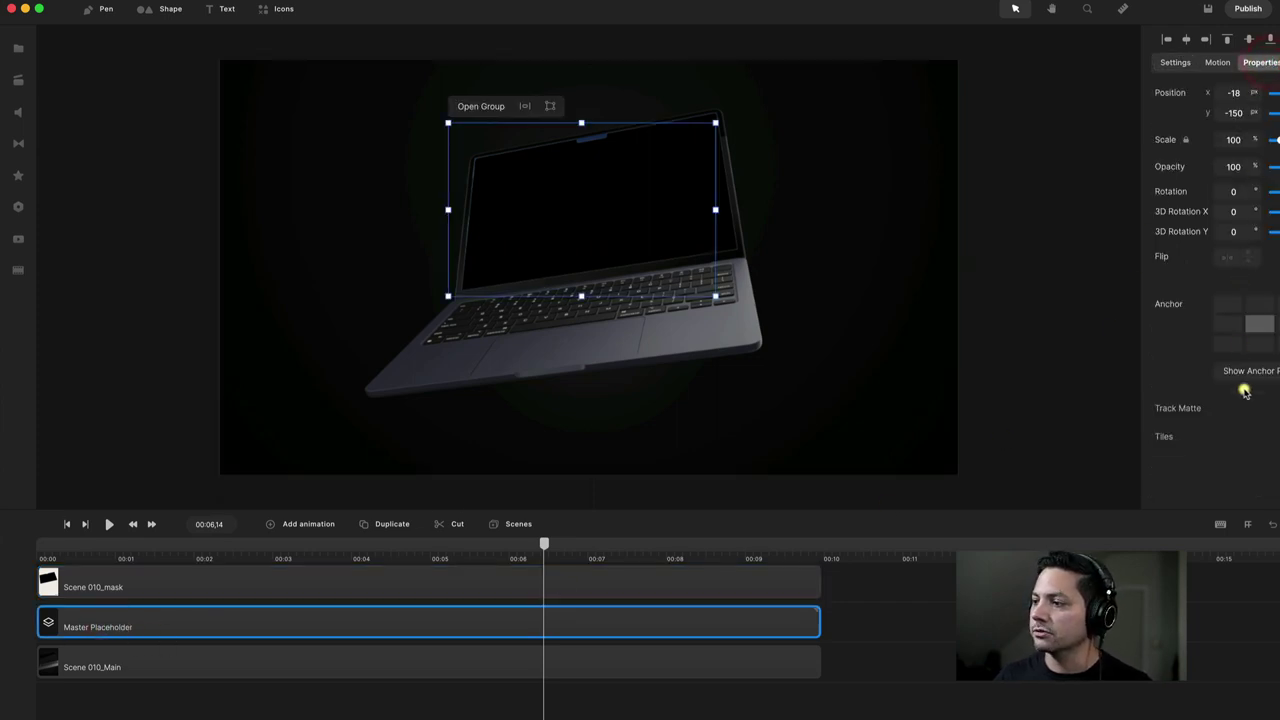
pyautogui.click(1186, 409)
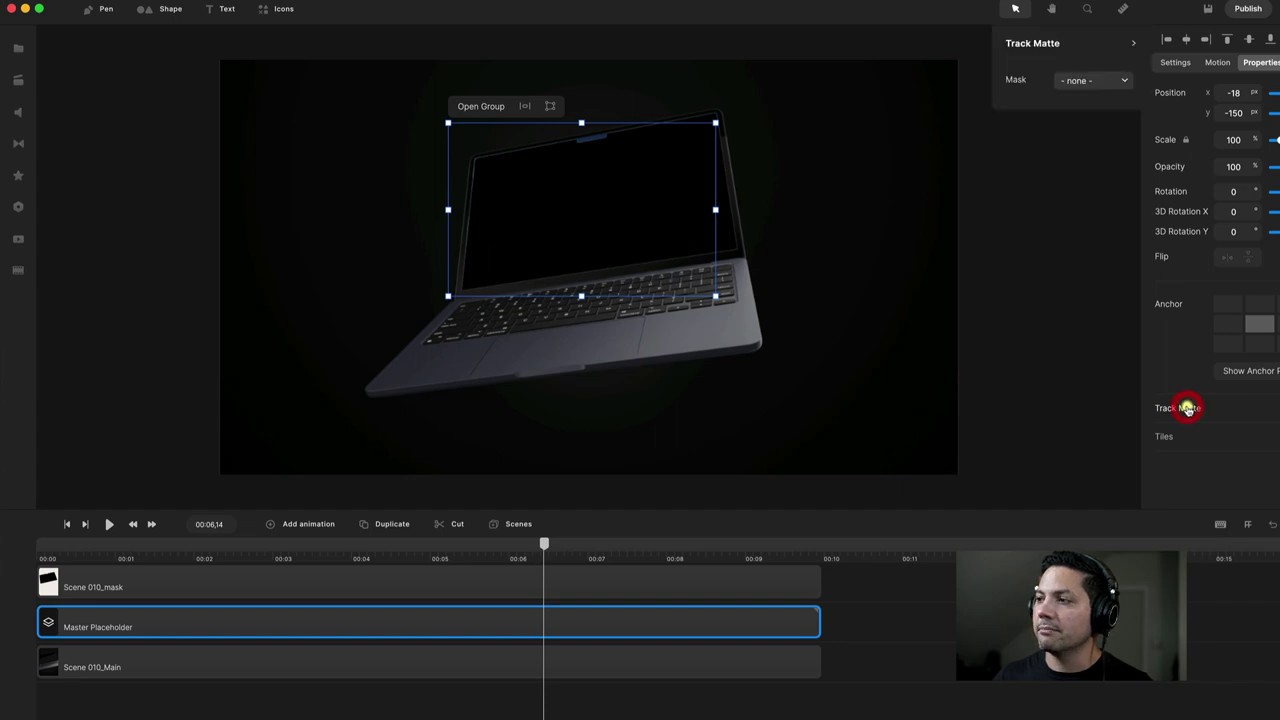
pyautogui.click(1120, 83)
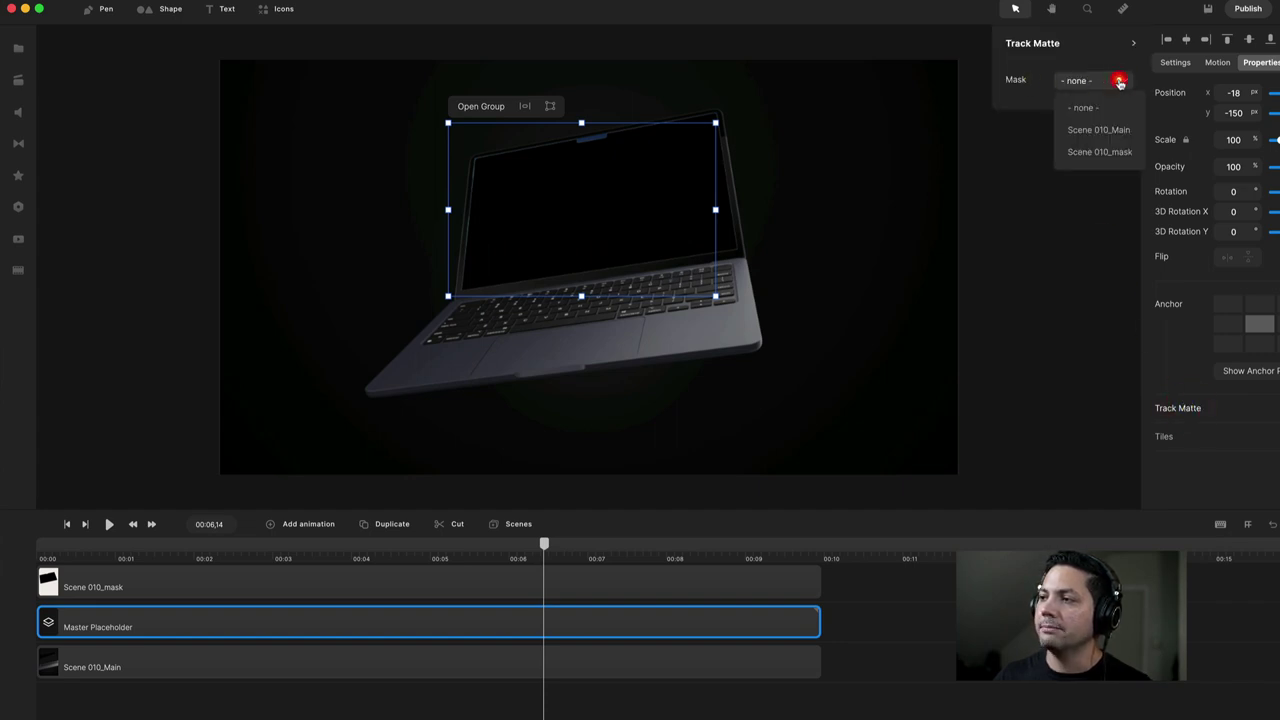
pyautogui.click(1112, 152)
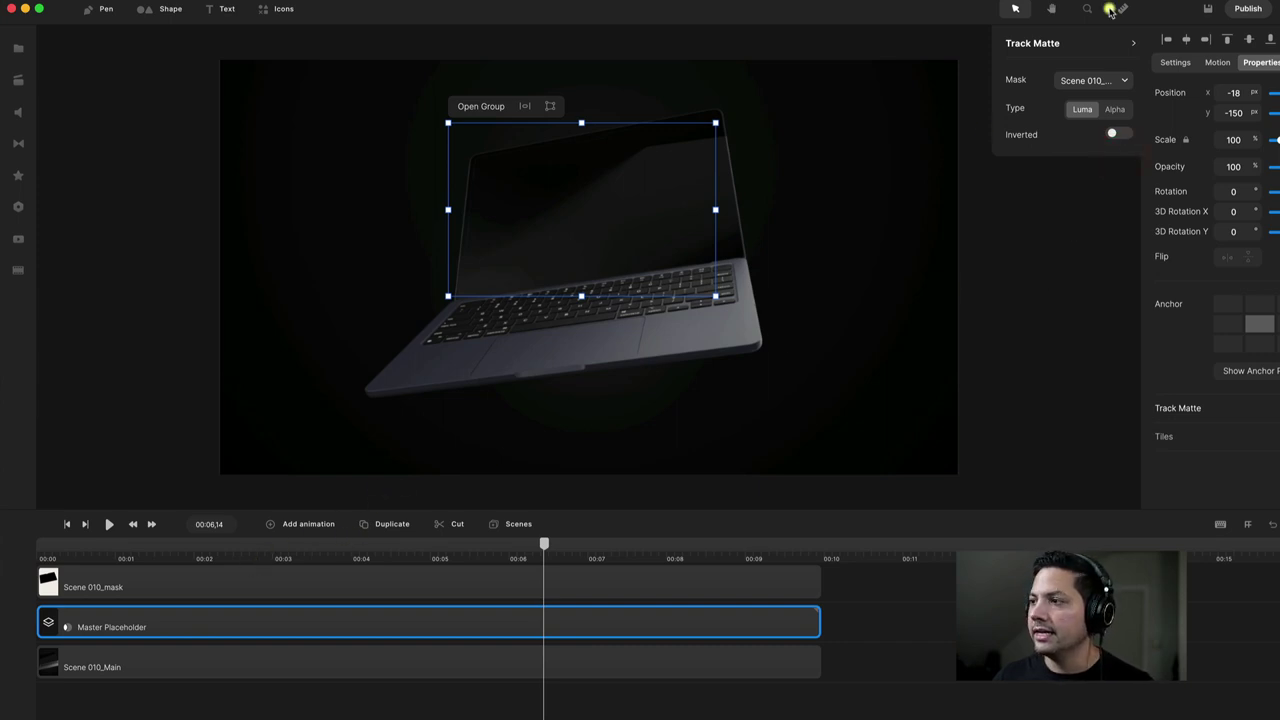
pyautogui.click(1115, 109)
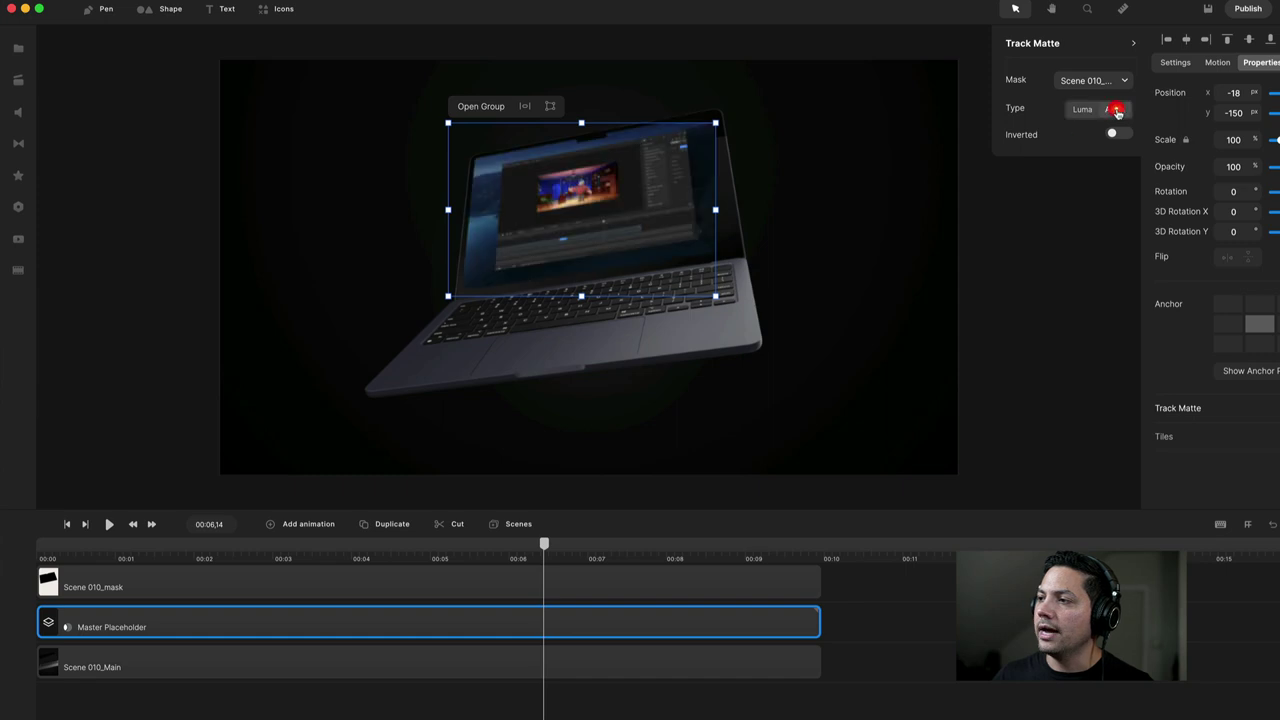
pyautogui.click(146, 553)
pyautogui.press('space')
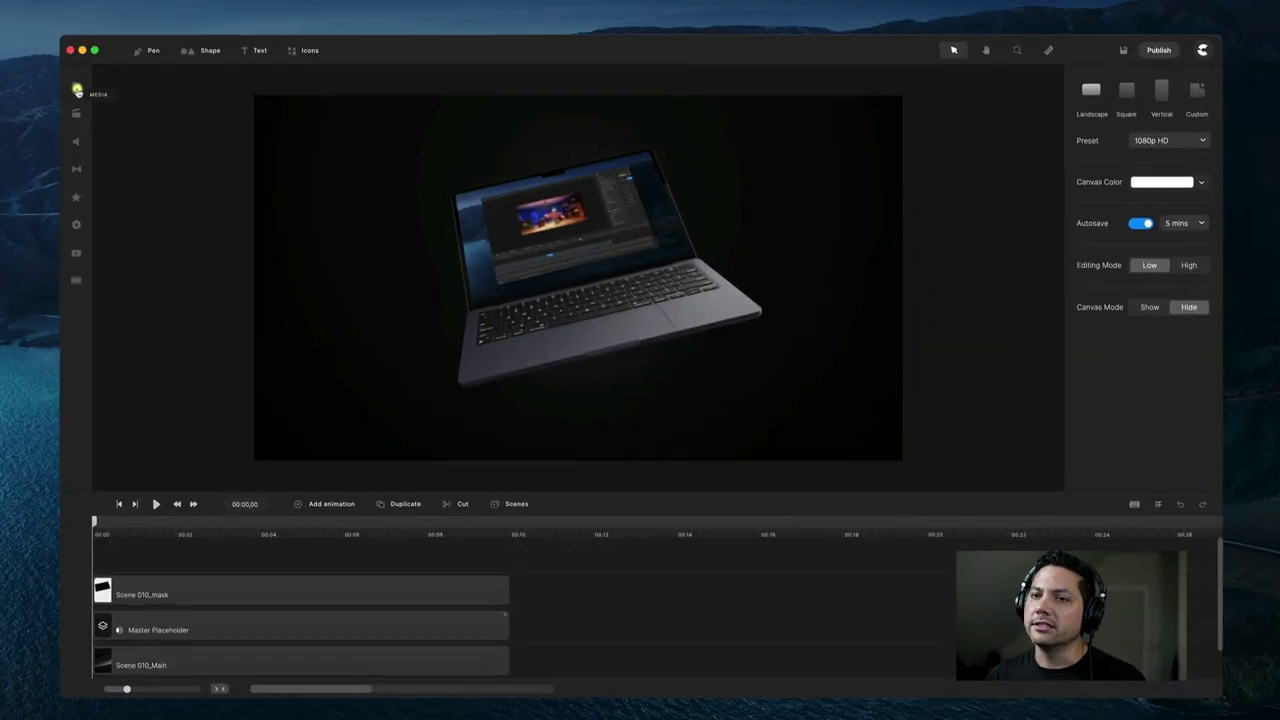
# - Add the Scene 010_aov laptop render as top layer at 51% opacity
pyautogui.click(153, 123)
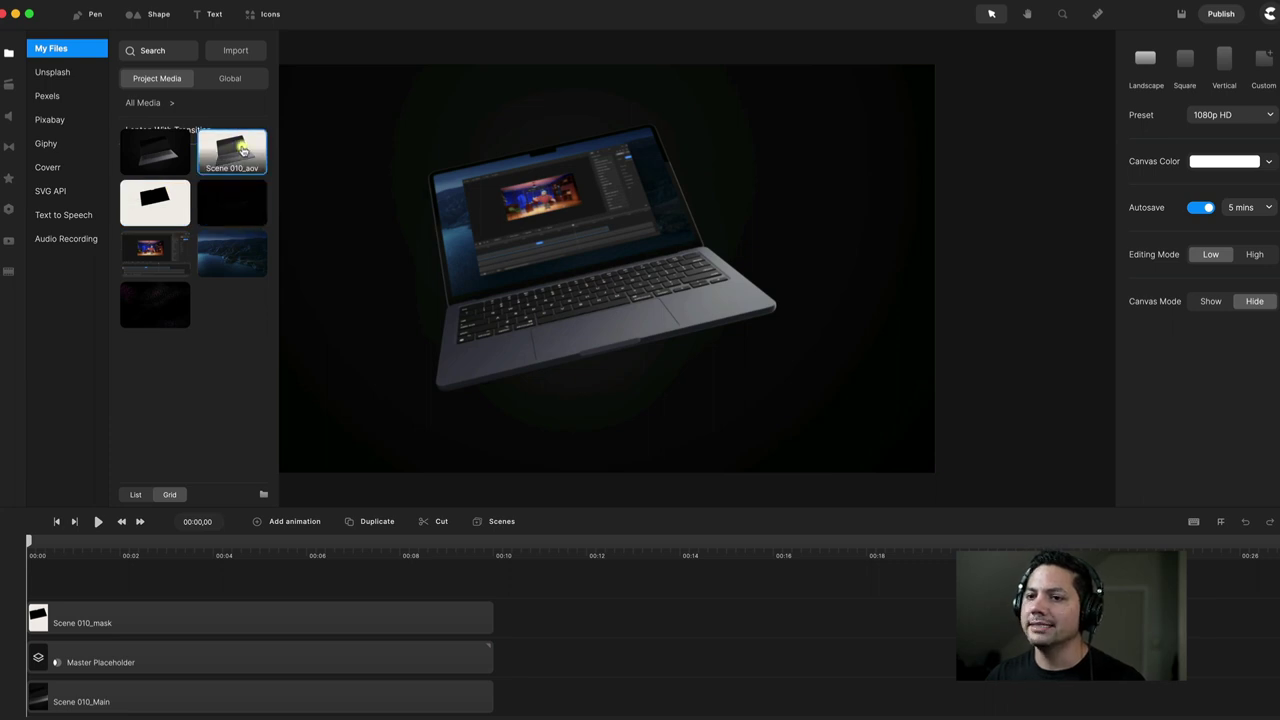
pyautogui.moveTo(228, 148); pyautogui.dragTo(627, 295)
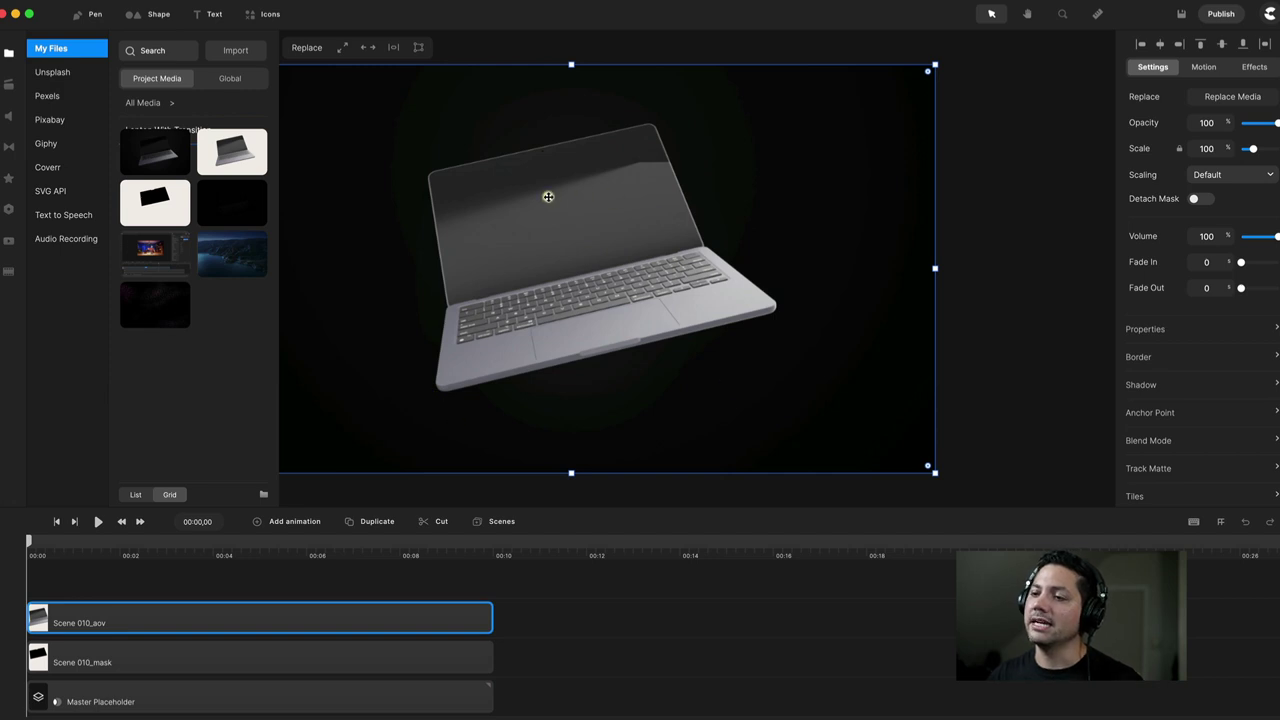
pyautogui.click(231, 627)
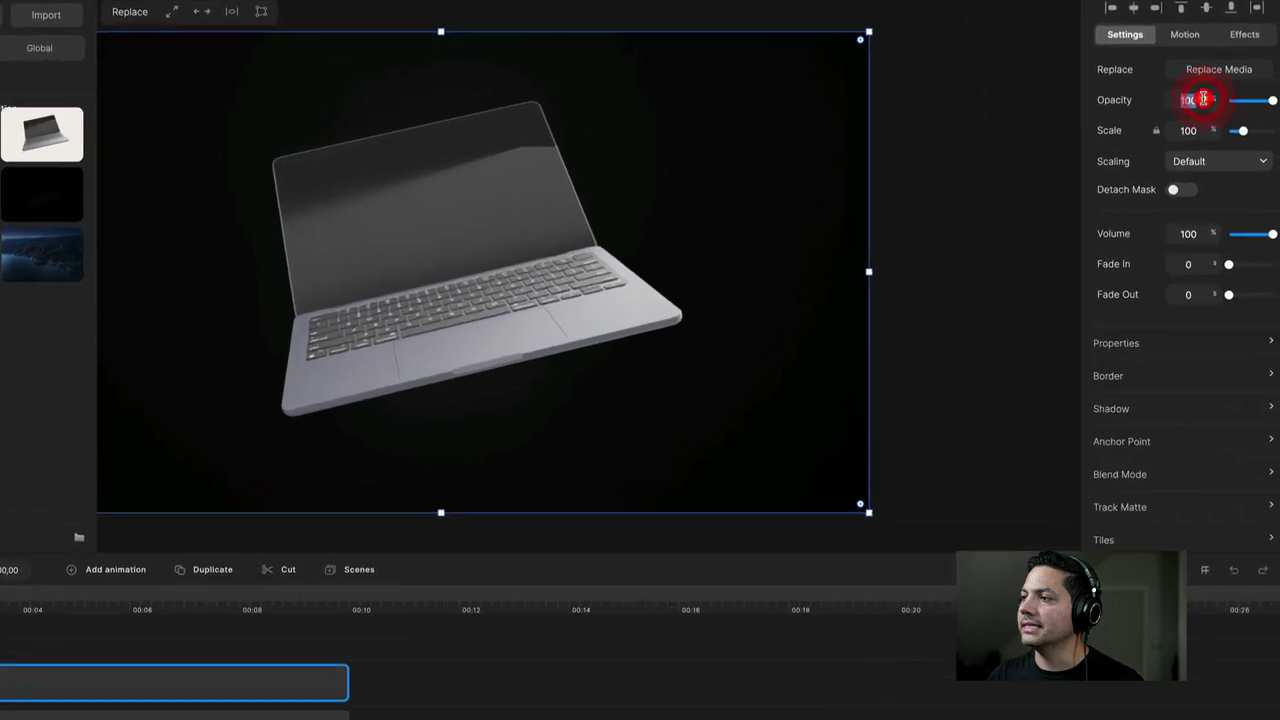
pyautogui.doubleClick(1219, 122)
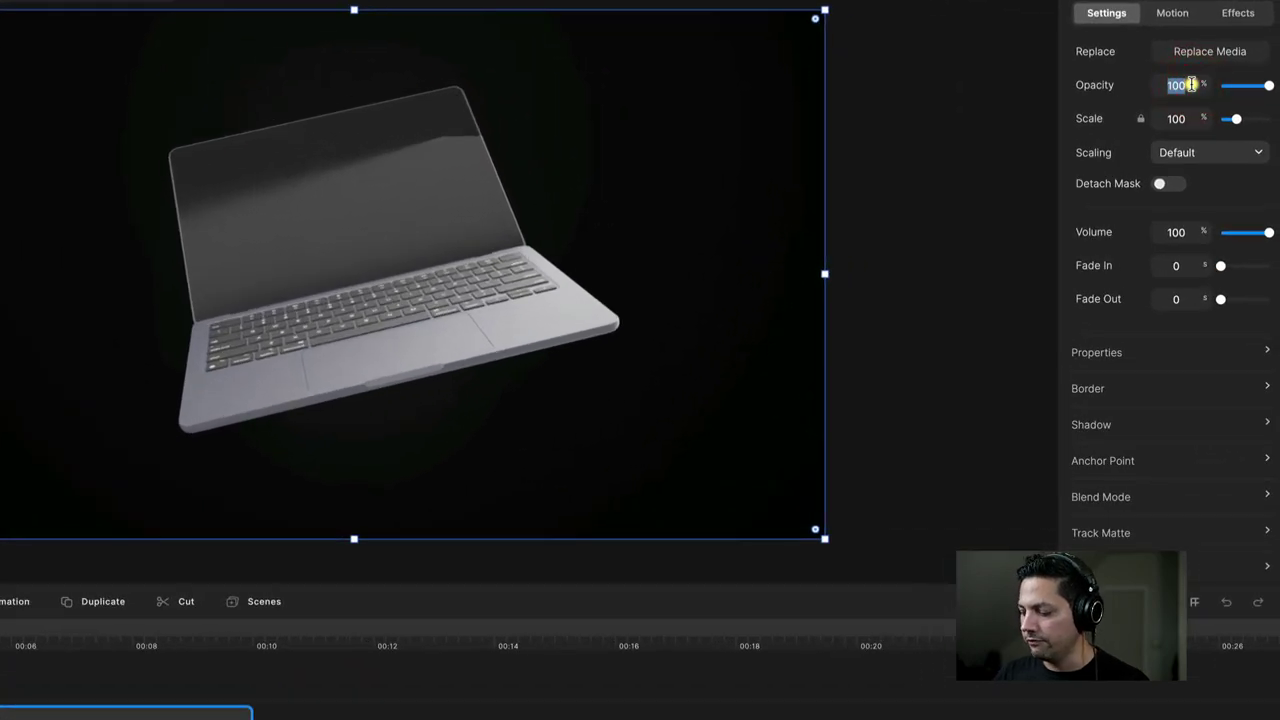
pyautogui.write('51')
pyautogui.press('Return')
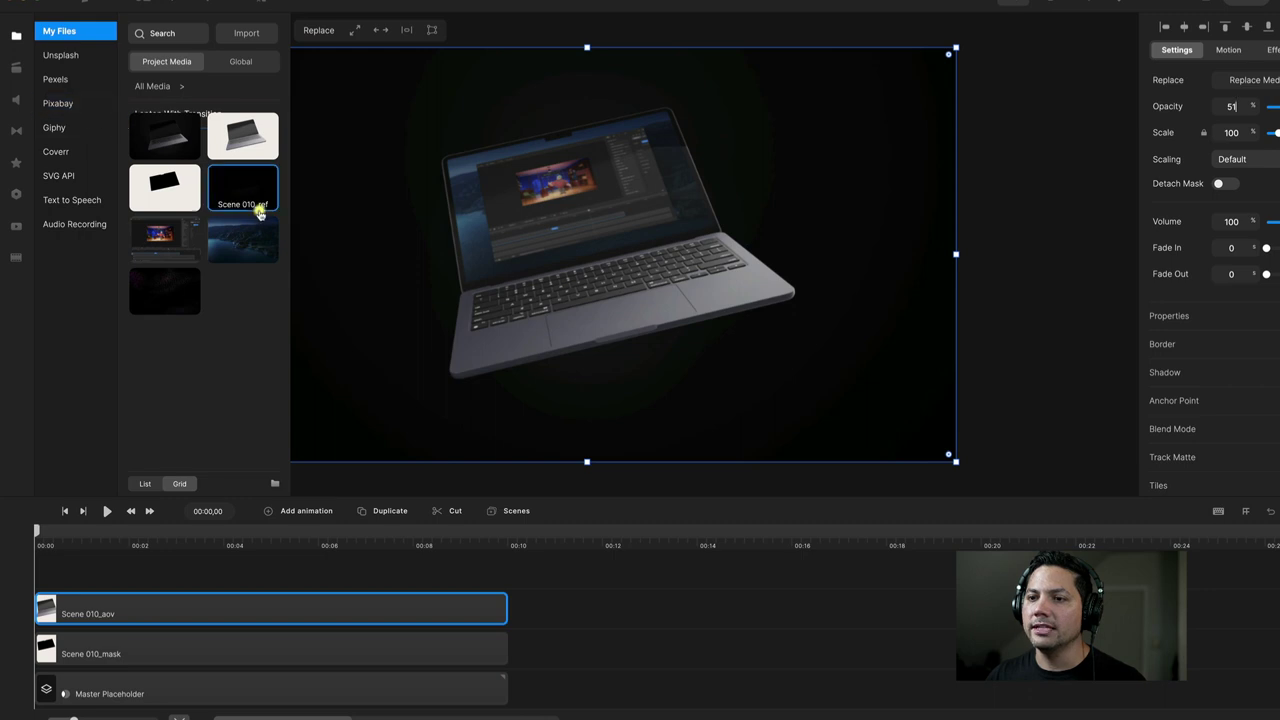
# - Add the Scene 010_ref clip as the top layer and select Scene 010_aov
pyautogui.moveTo(245, 192); pyautogui.dragTo(569, 234)
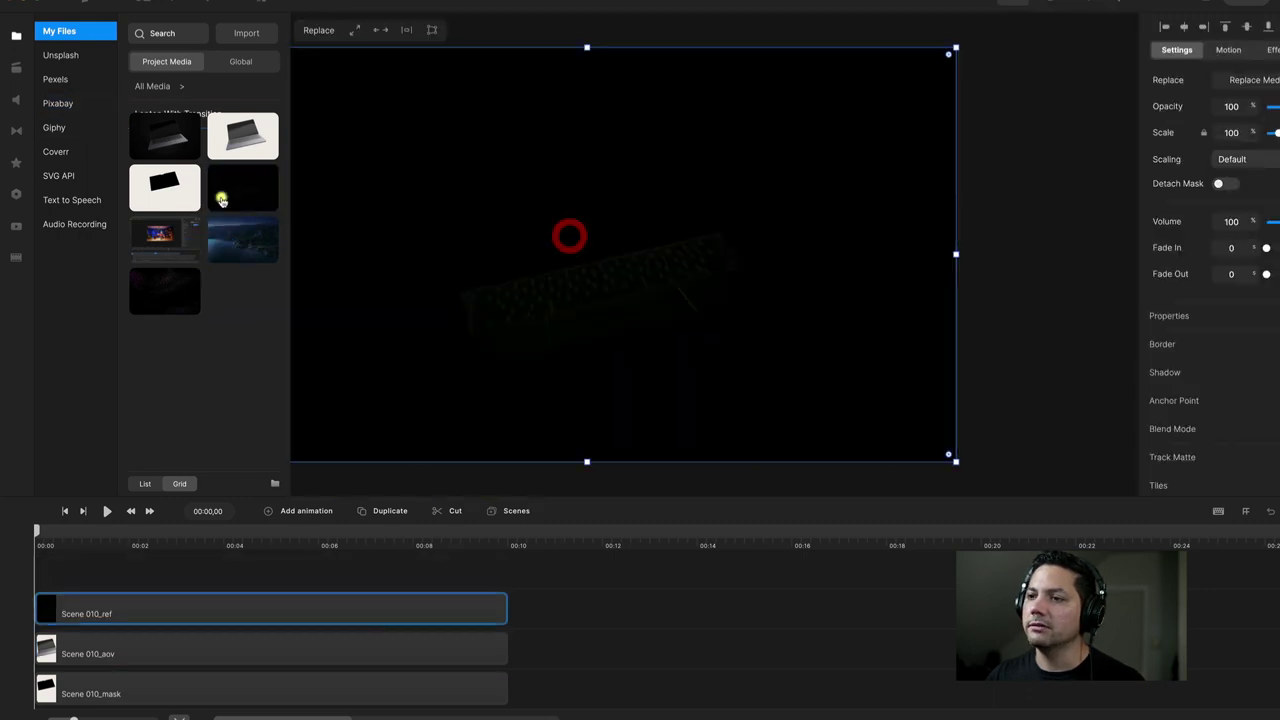
pyautogui.click(18, 35)
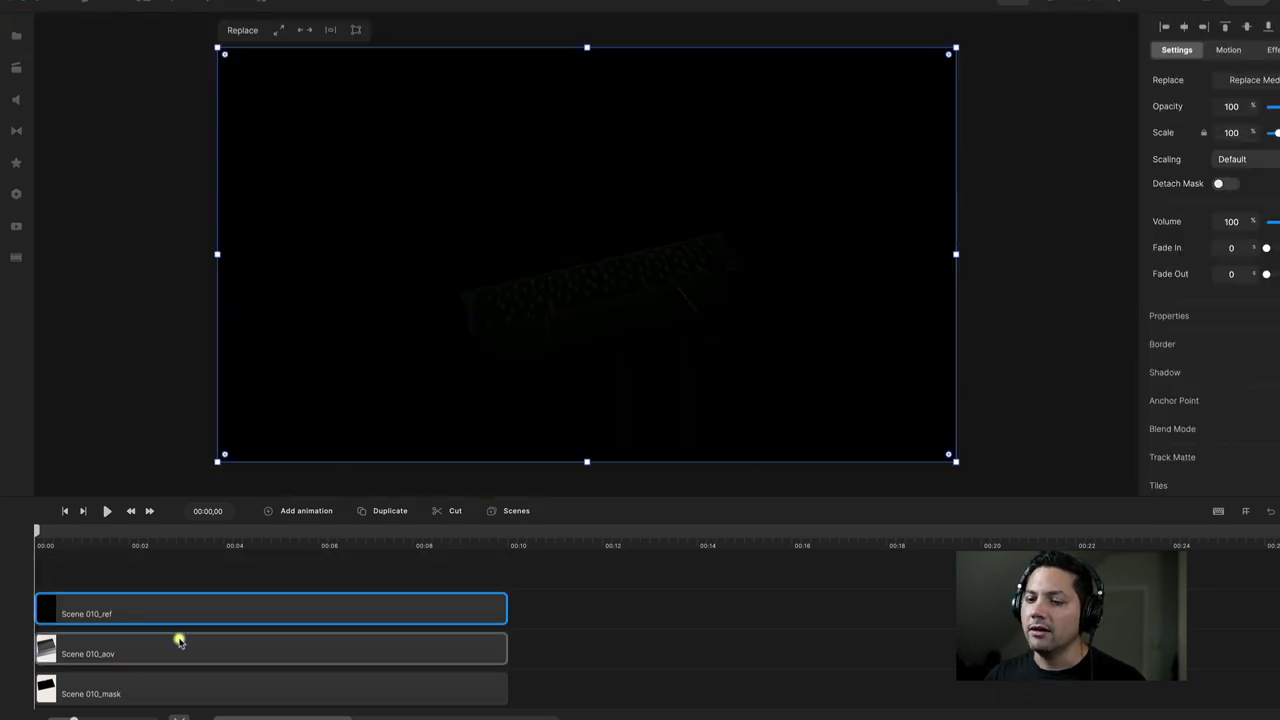
pyautogui.click(110, 660)
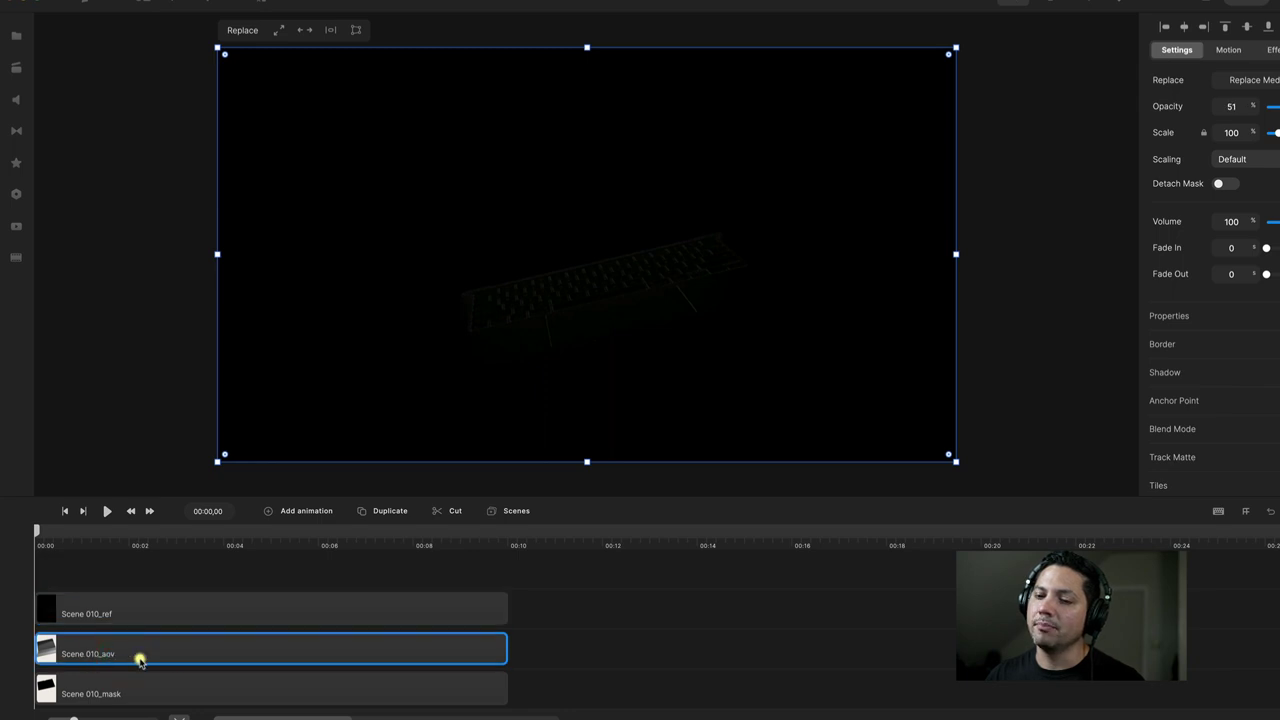
pyautogui.click(127, 655)
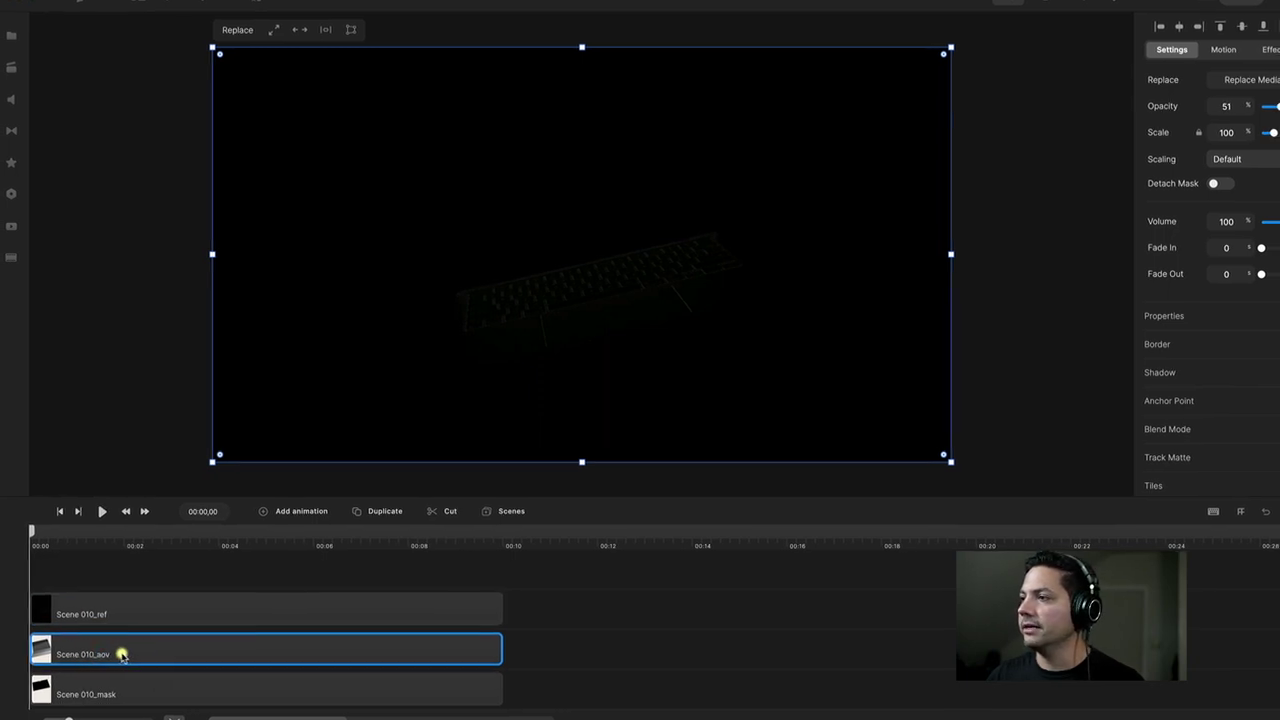
# - Set Scene 010_aov's track matte to Scene 010_ref using Alpha, and preview
pyautogui.click(1187, 459)
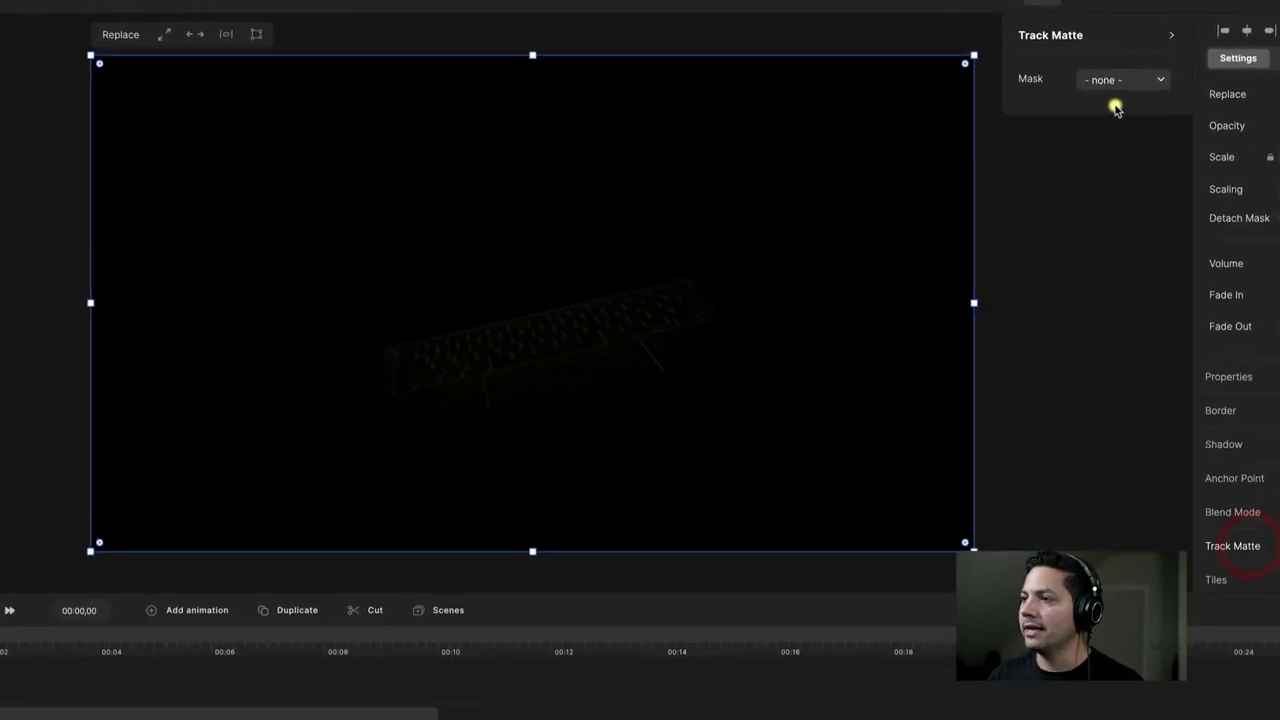
pyautogui.click(1037, 72)
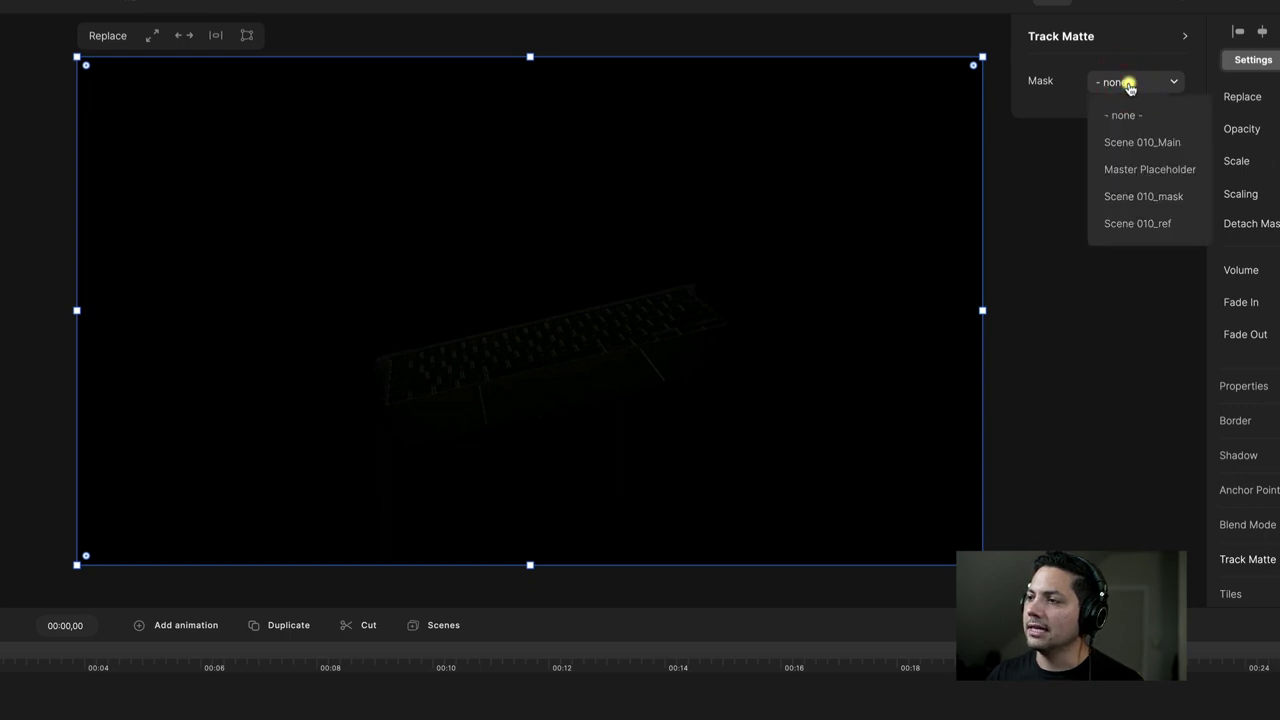
pyautogui.click(1140, 226)
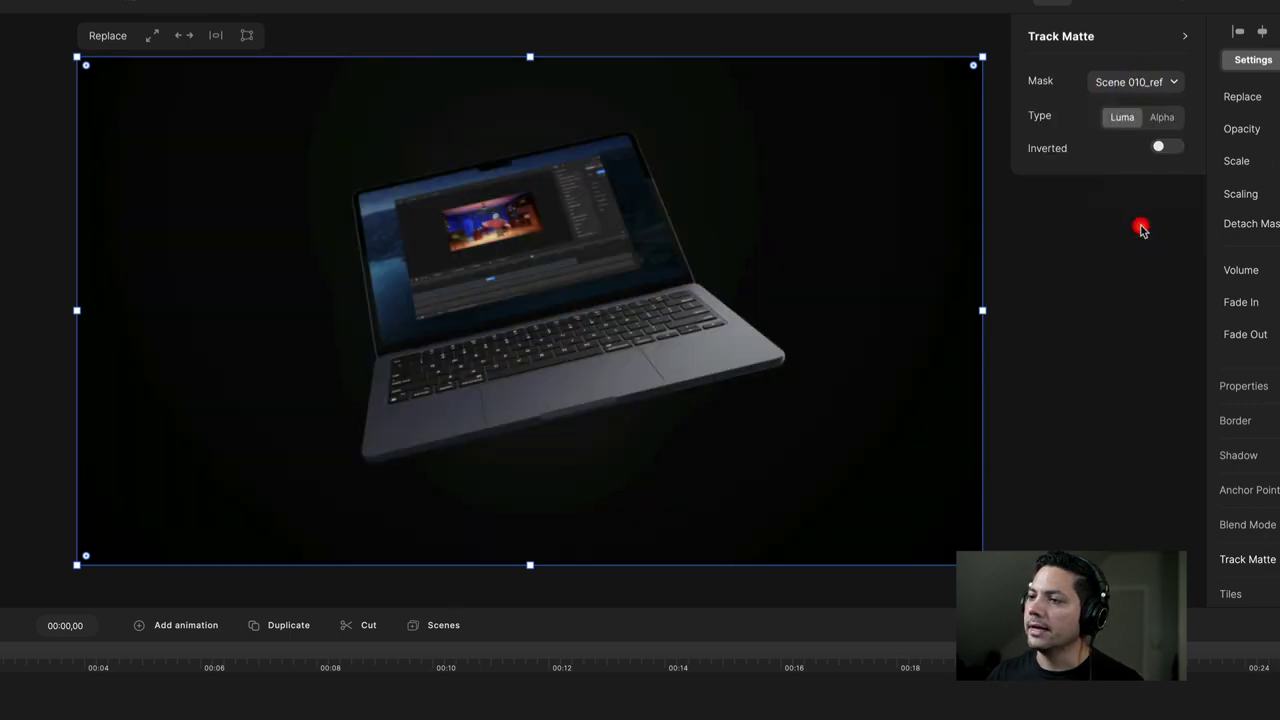
pyautogui.click(1161, 117)
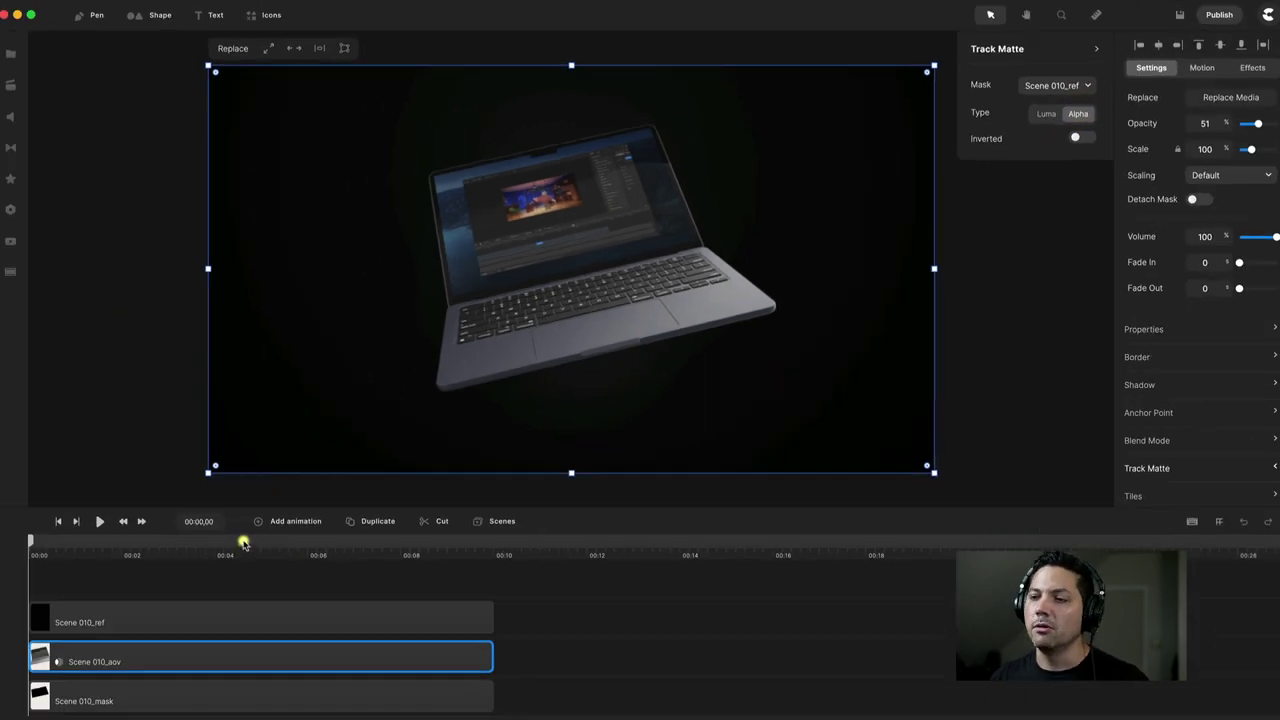
pyautogui.click(97, 524)
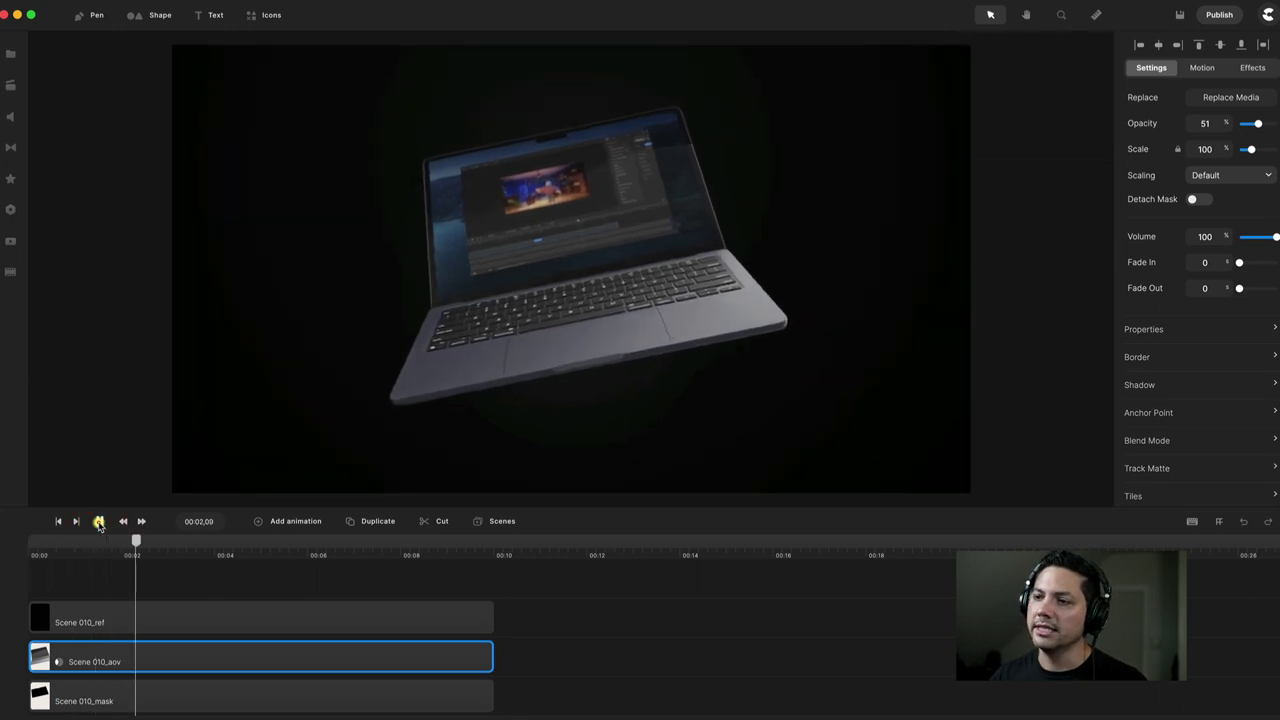
# - Pause the preview, select all five clips with Cmd+A, and group them
pyautogui.click(97, 524)
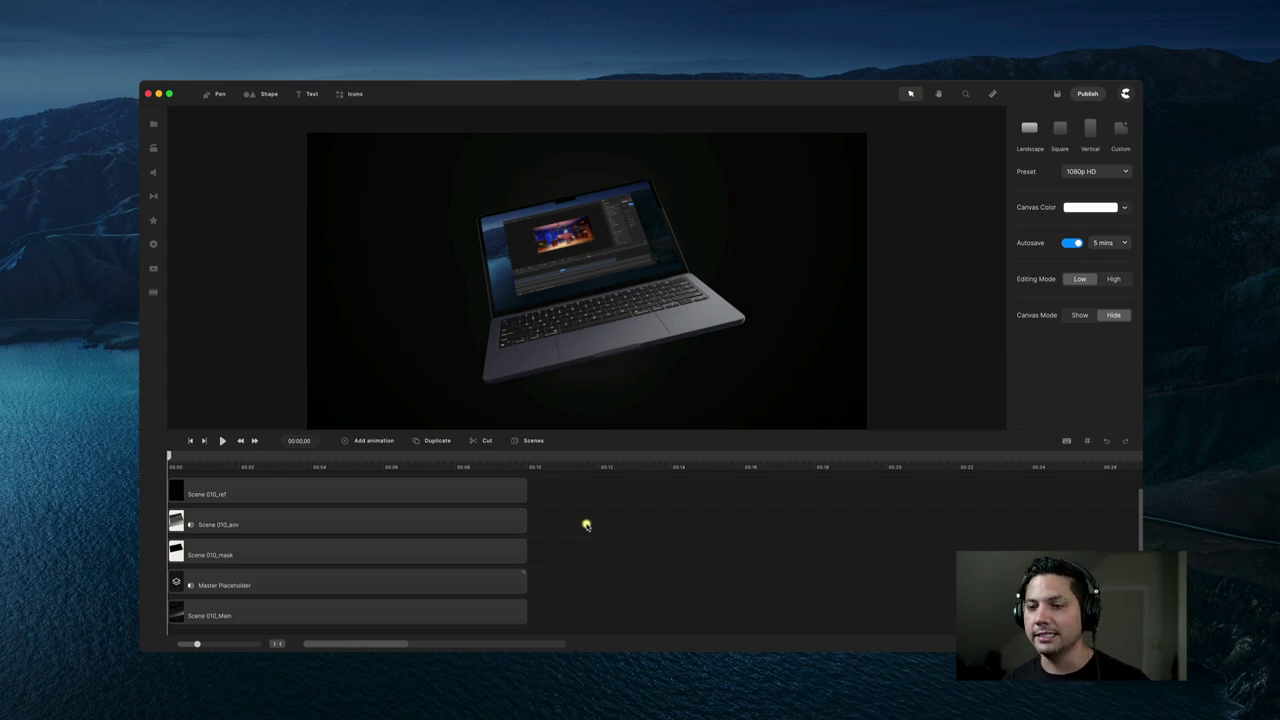
pyautogui.press('super+a')
pyautogui.rightClick(360, 492)
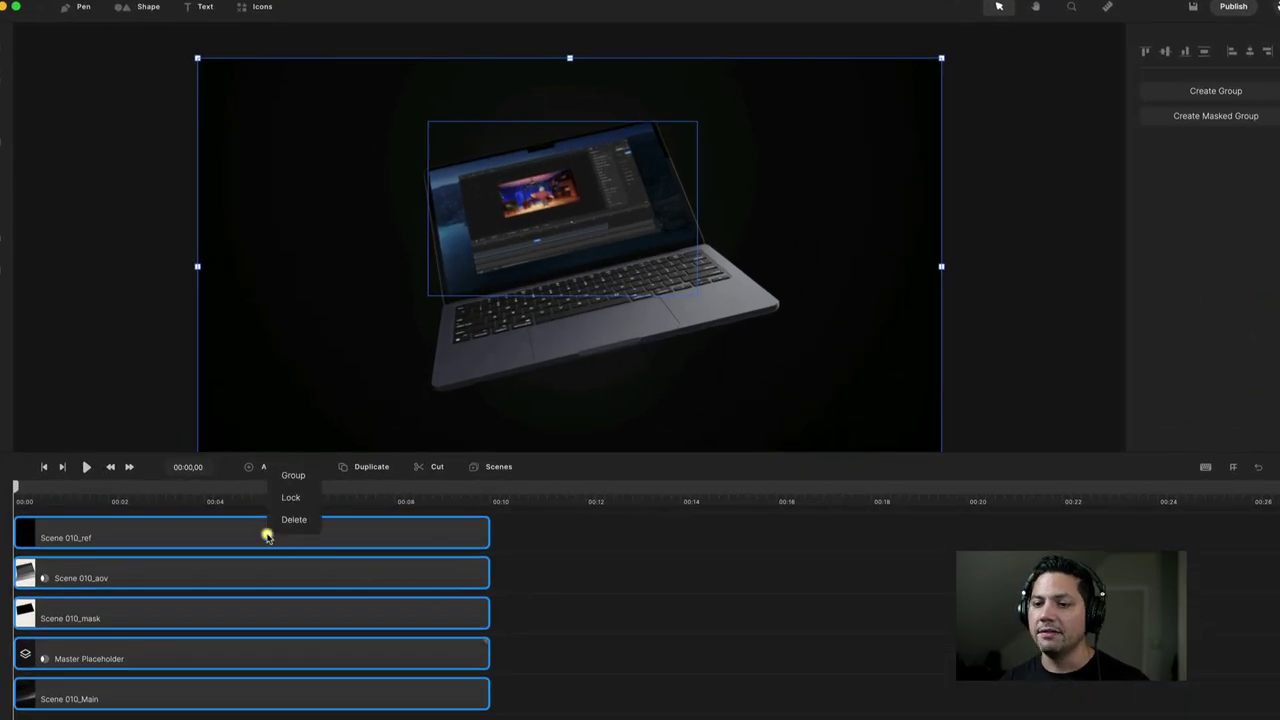
pyautogui.click(302, 473)
# - Rename the combined group to 'Device and Screen One'
pyautogui.rightClick(141, 567)
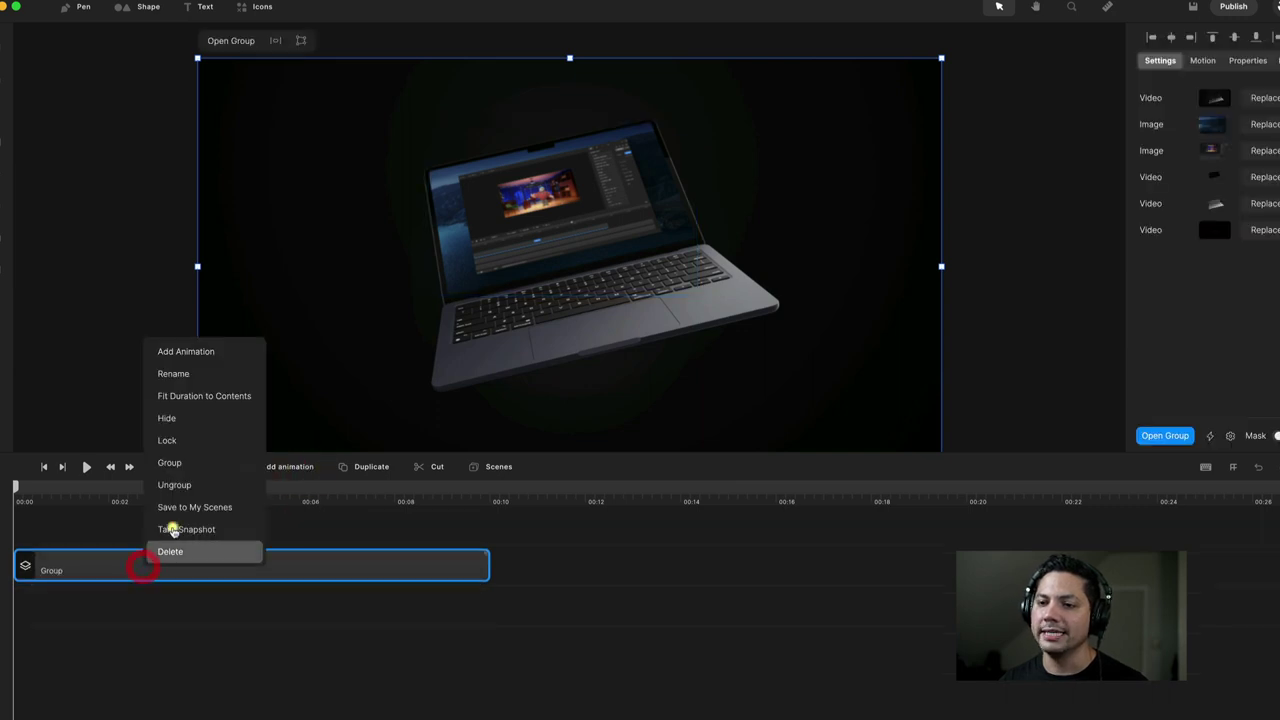
pyautogui.click(187, 376)
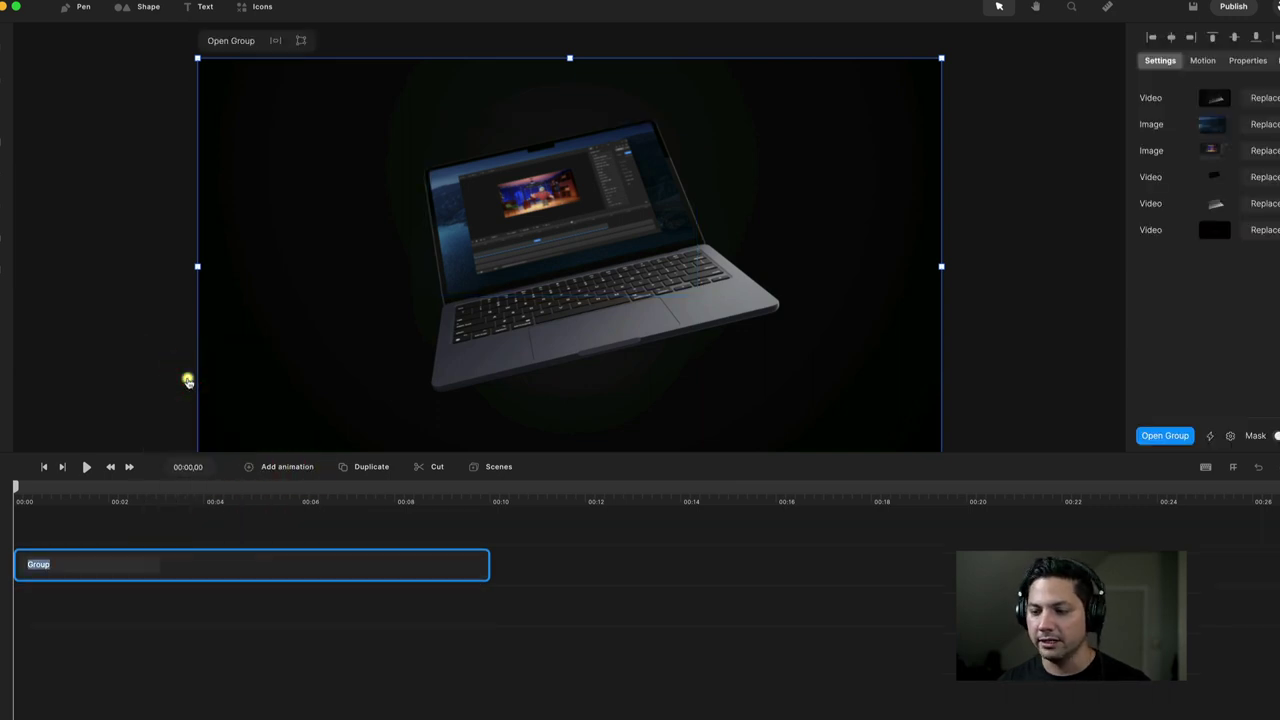
pyautogui.write('Device and Screen One')
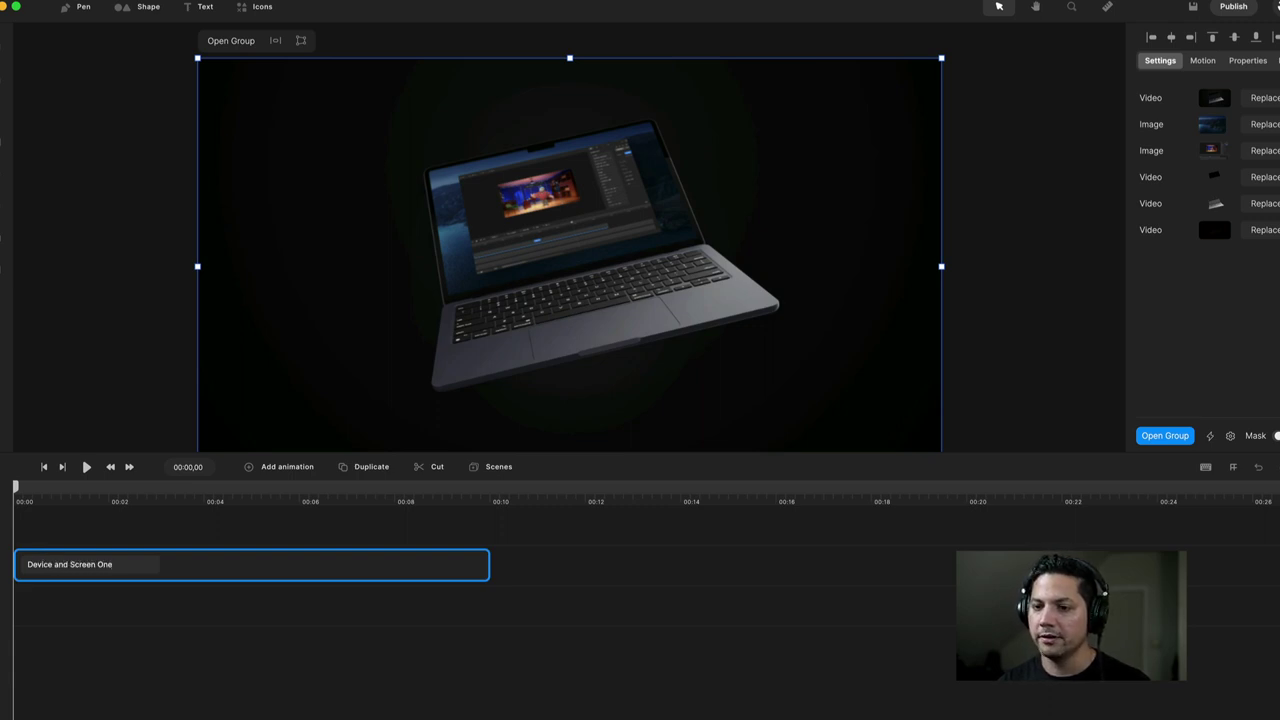
pyautogui.press('Return')
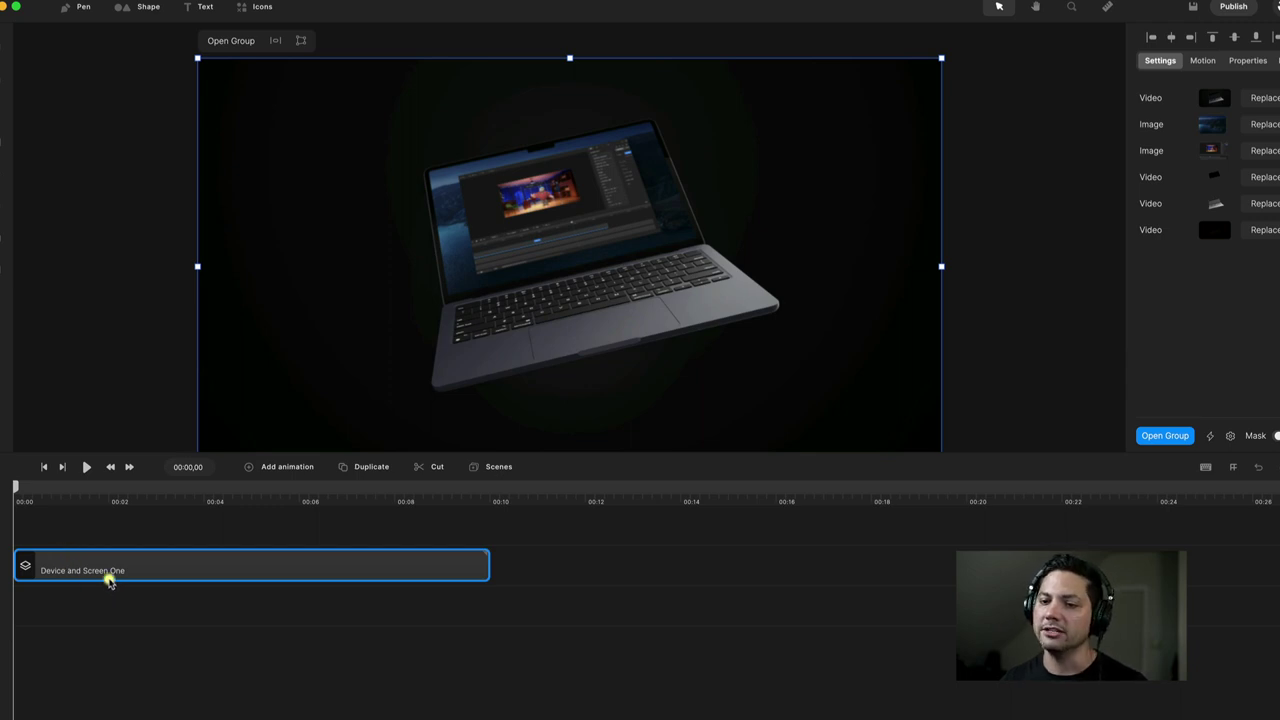
# - Duplicate the Device and Screen One group and rename the copy 'Device and Screen Two'
pyautogui.click(371, 467)
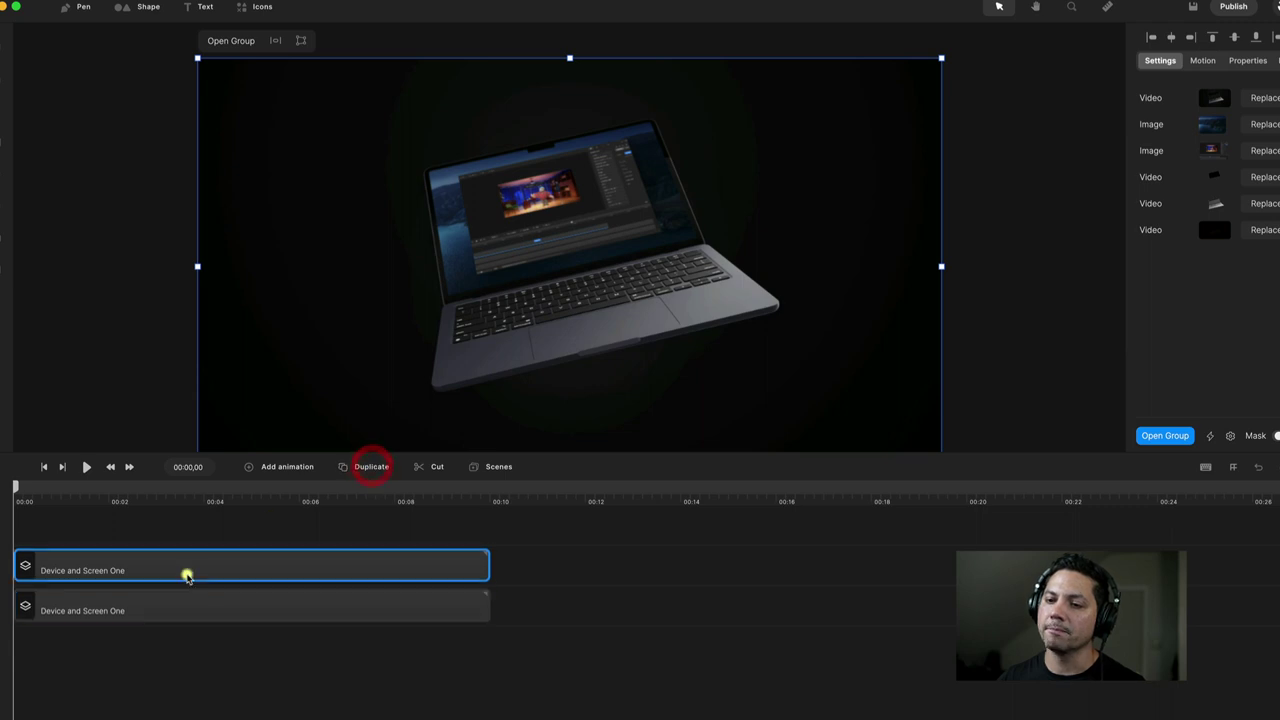
pyautogui.rightClick(133, 570)
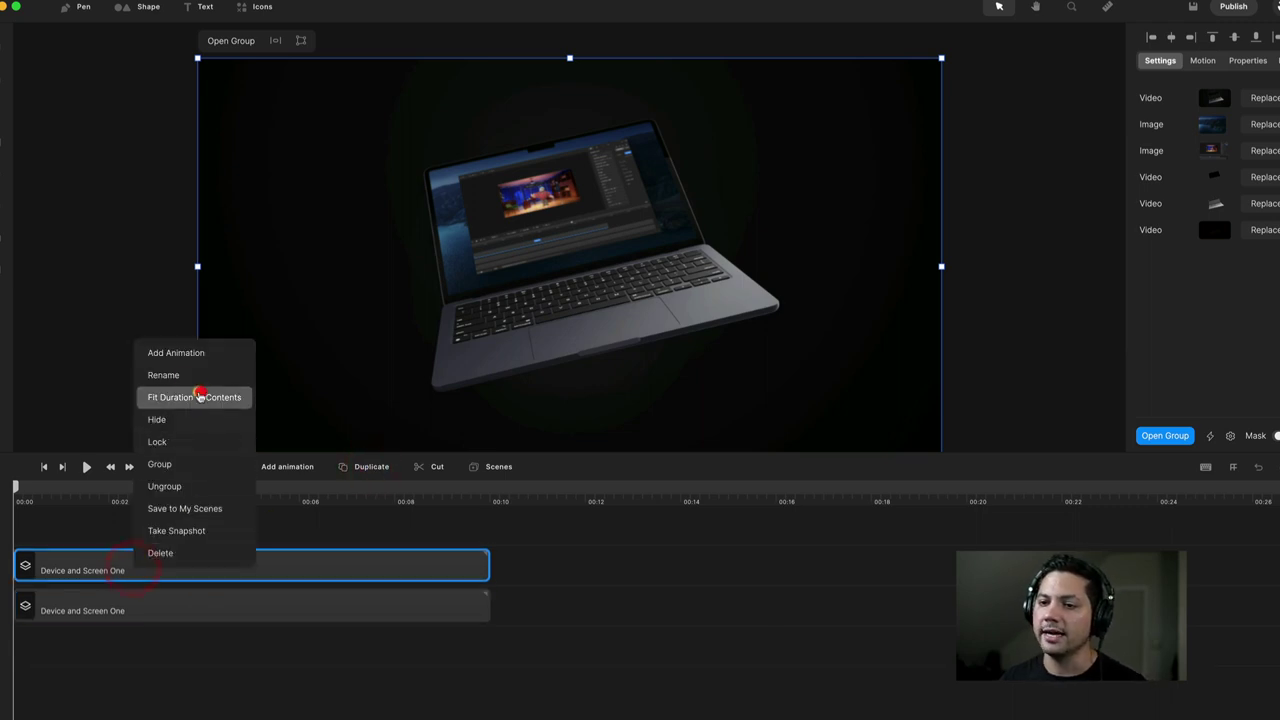
pyautogui.click(183, 372)
pyautogui.click(116, 560)
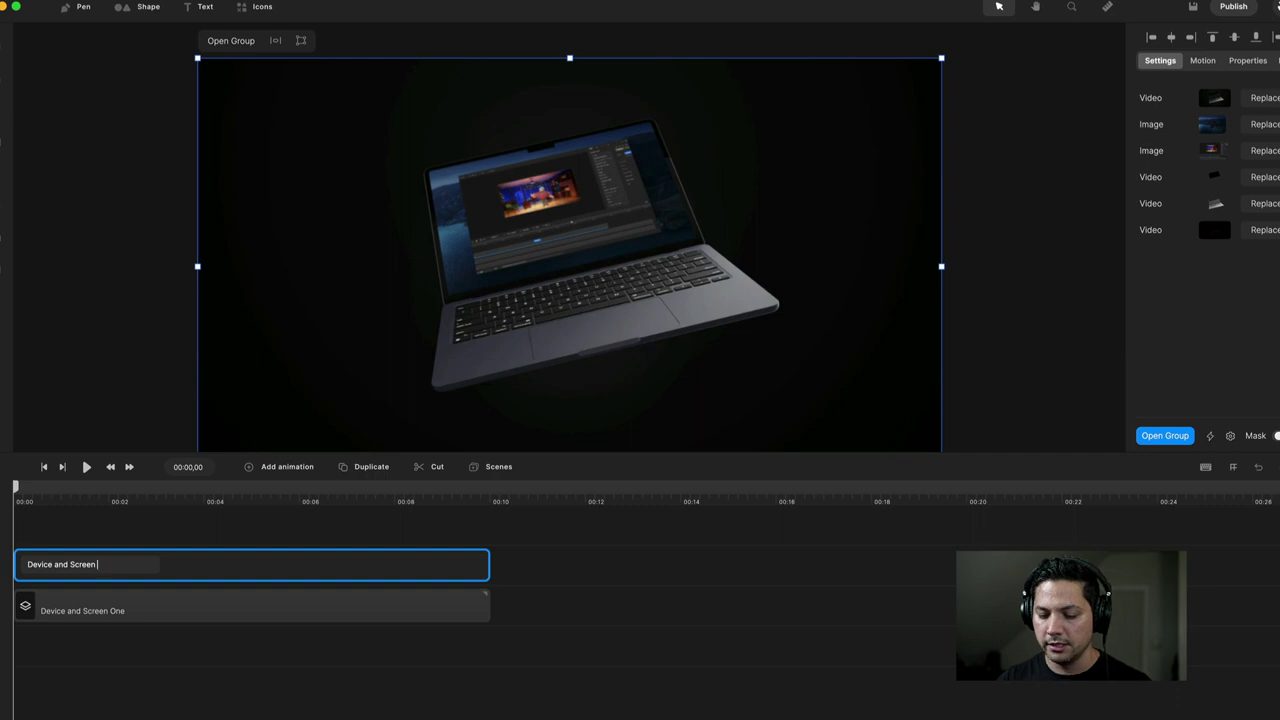
pyautogui.write('Two')
pyautogui.press('Return')
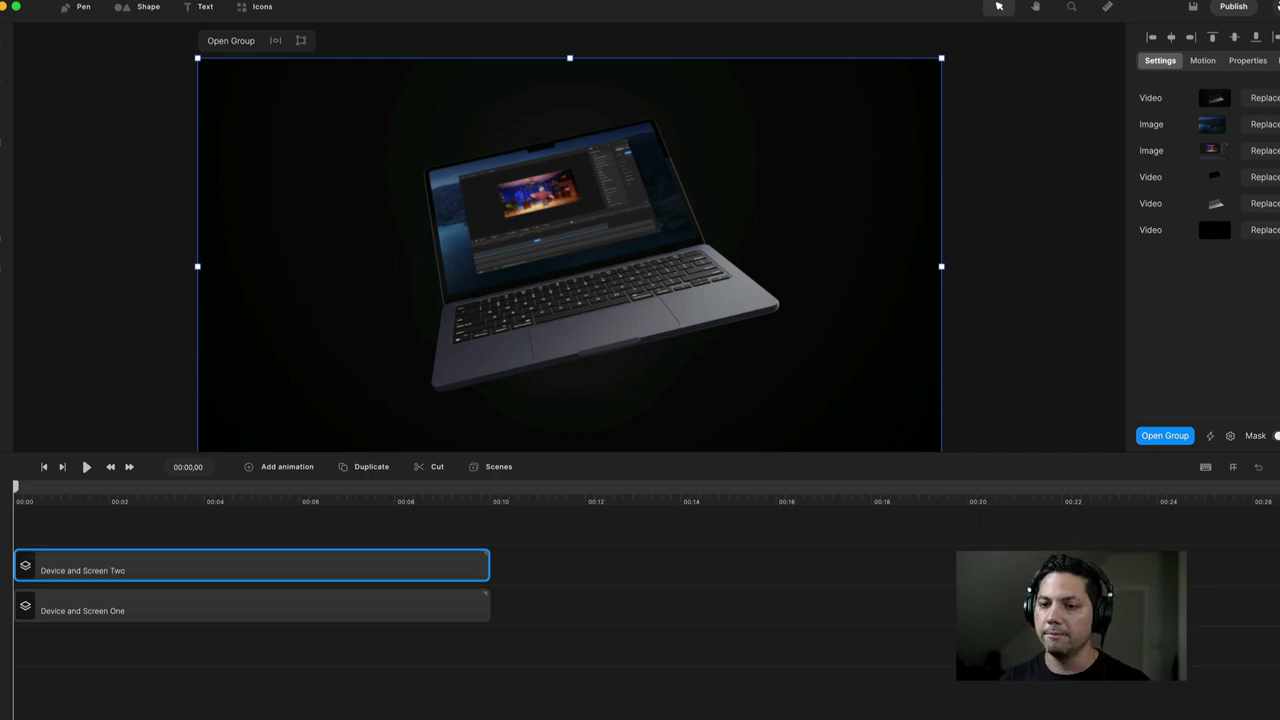
pyautogui.click(130, 605)
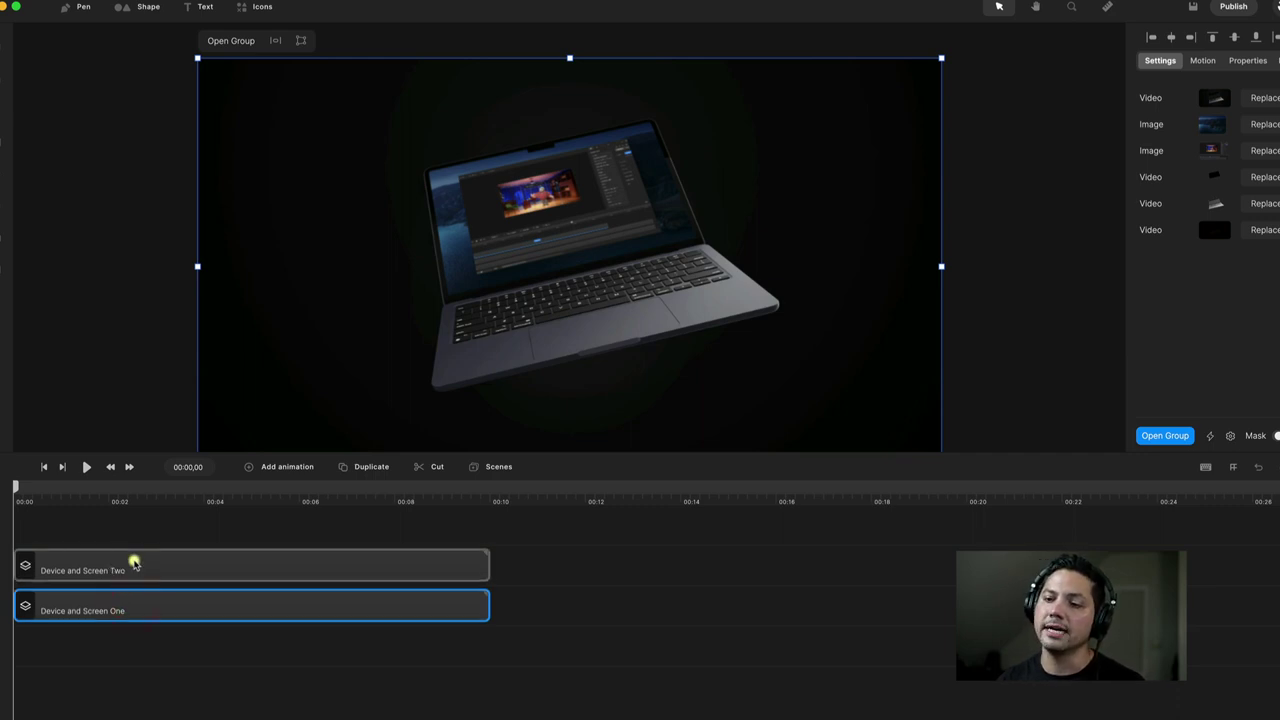
pyautogui.click(134, 564)
# - Inside Device and Screen Two's Placeholder Keyframe, delete the SCREEN IMAGE and BG layers
pyautogui.doubleClick(134, 564)
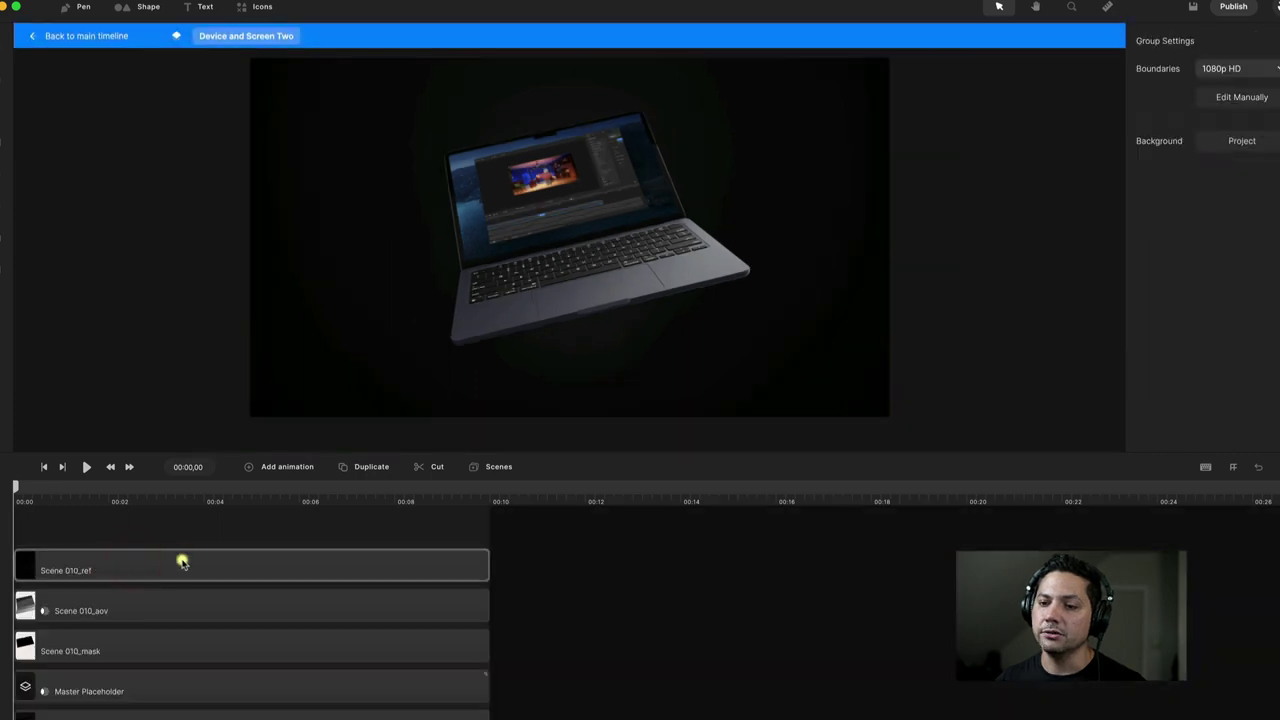
pyautogui.scroll(-2, 180, 562)
pyautogui.doubleClick(106, 635)
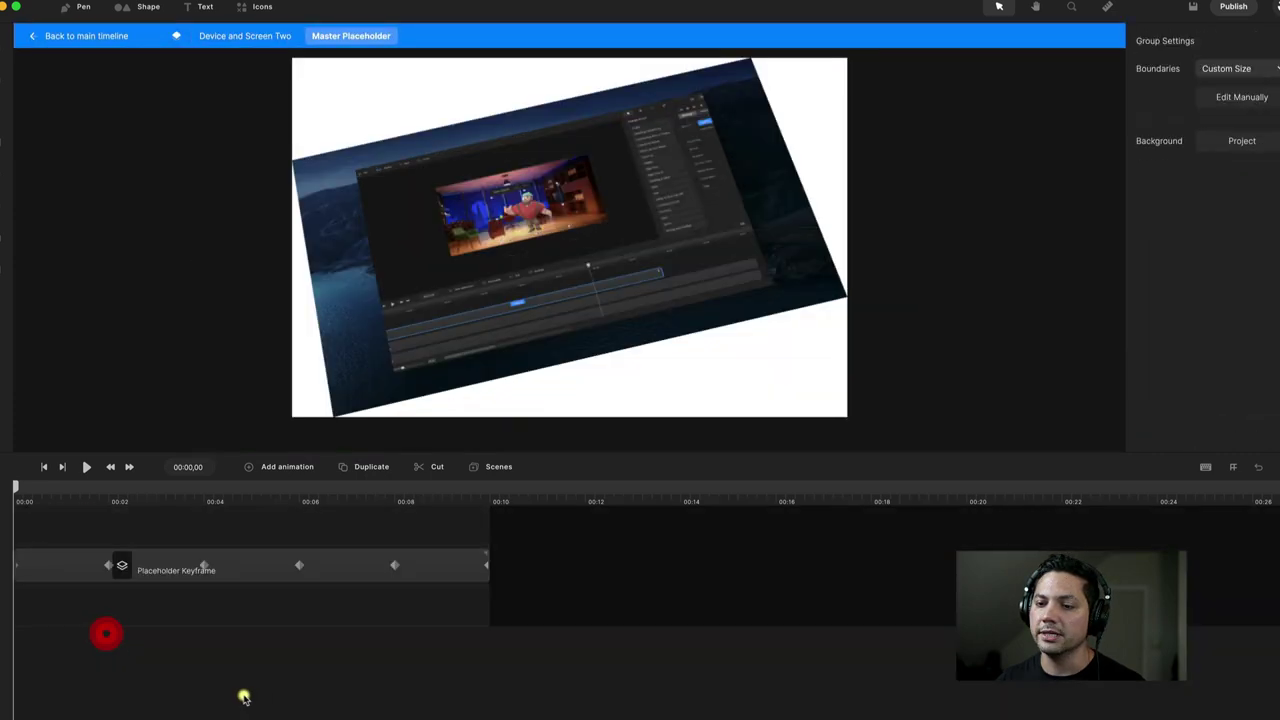
pyautogui.click(69, 576)
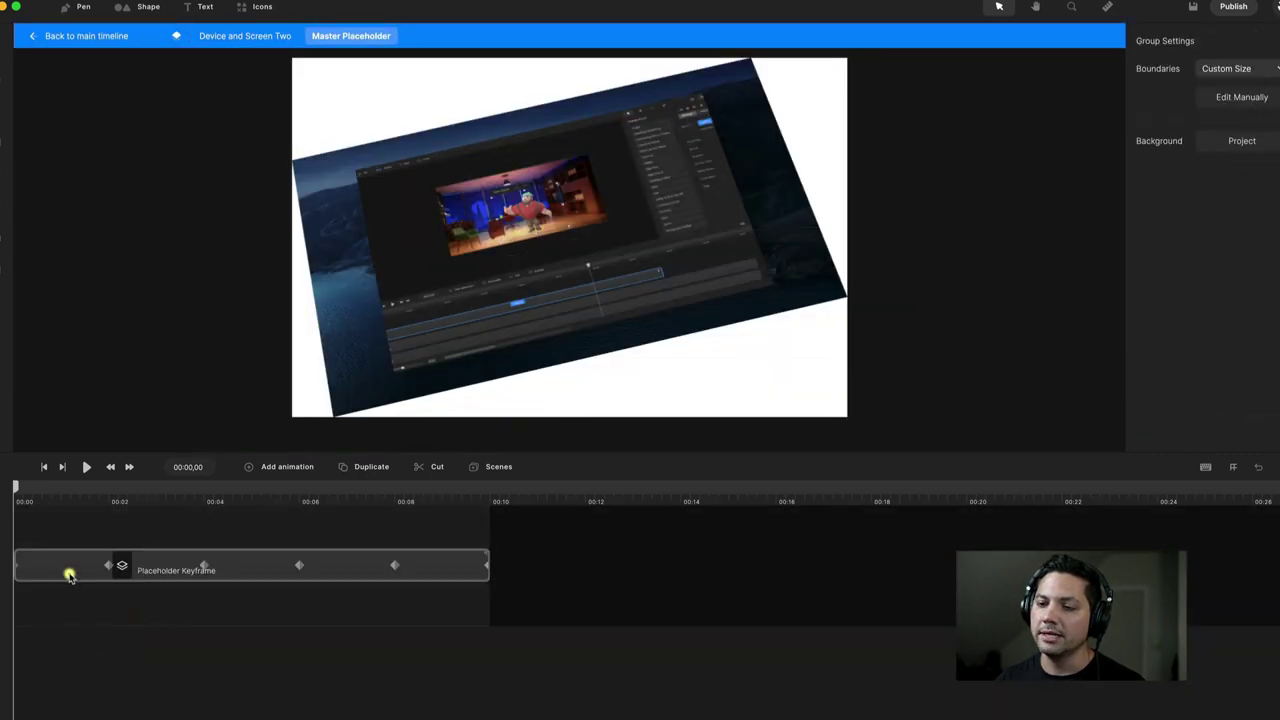
pyautogui.doubleClick(69, 576)
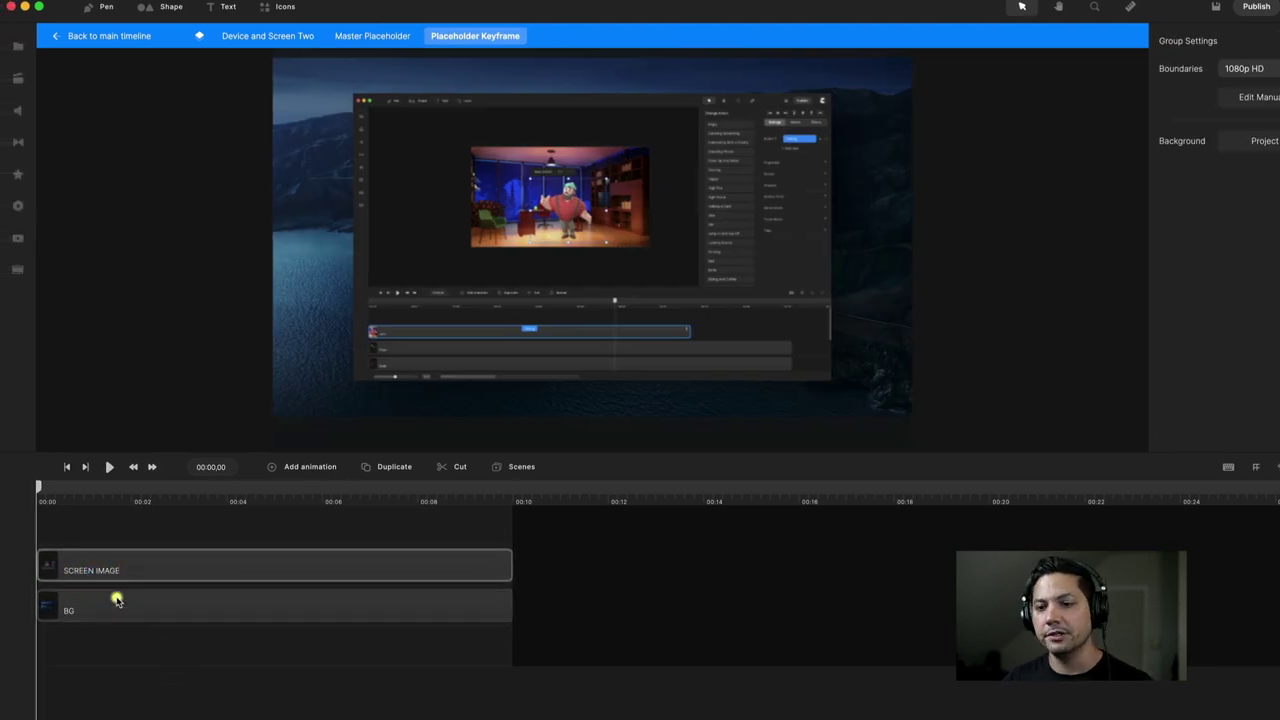
pyautogui.click(114, 598)
pyautogui.click(142, 570)
pyautogui.press('Delete')
pyautogui.click(106, 605)
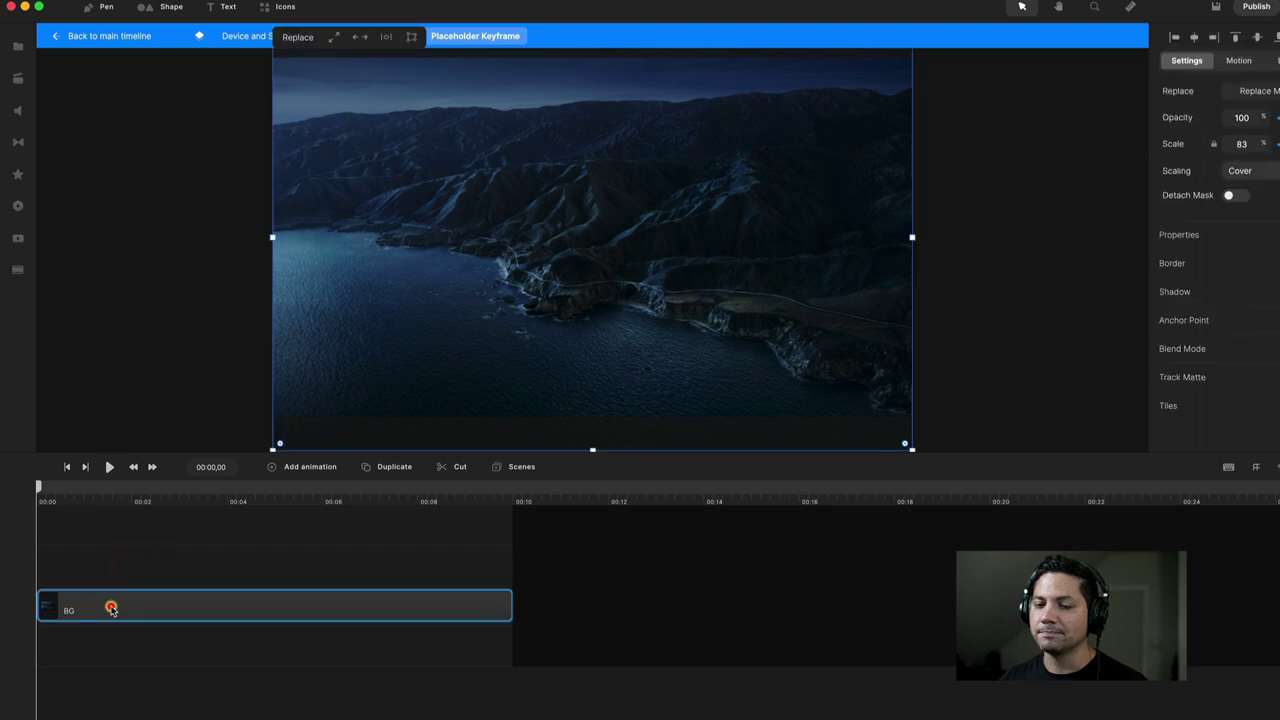
pyautogui.press('Delete')
# - Place the Apple Drift Screensaver video from My Files onto the canvas and return to the main timeline
pyautogui.click(18, 46)
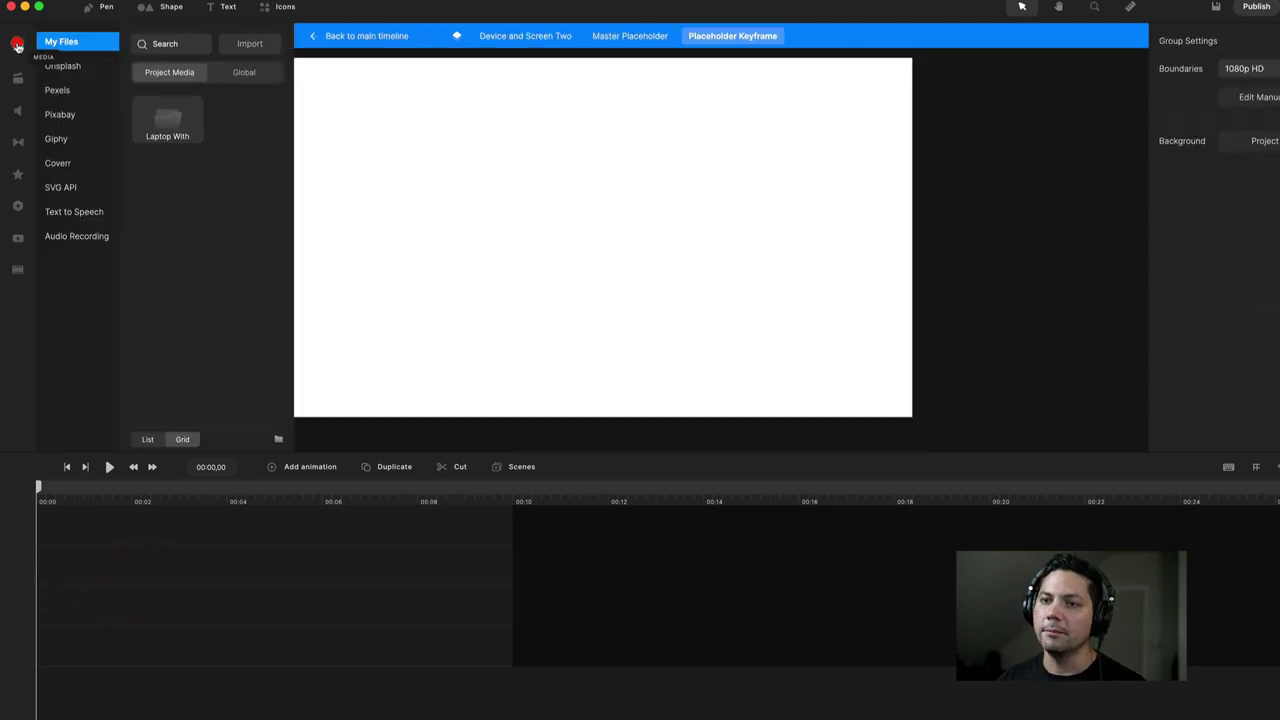
pyautogui.click(166, 127)
pyautogui.moveTo(163, 318); pyautogui.dragTo(466, 294)
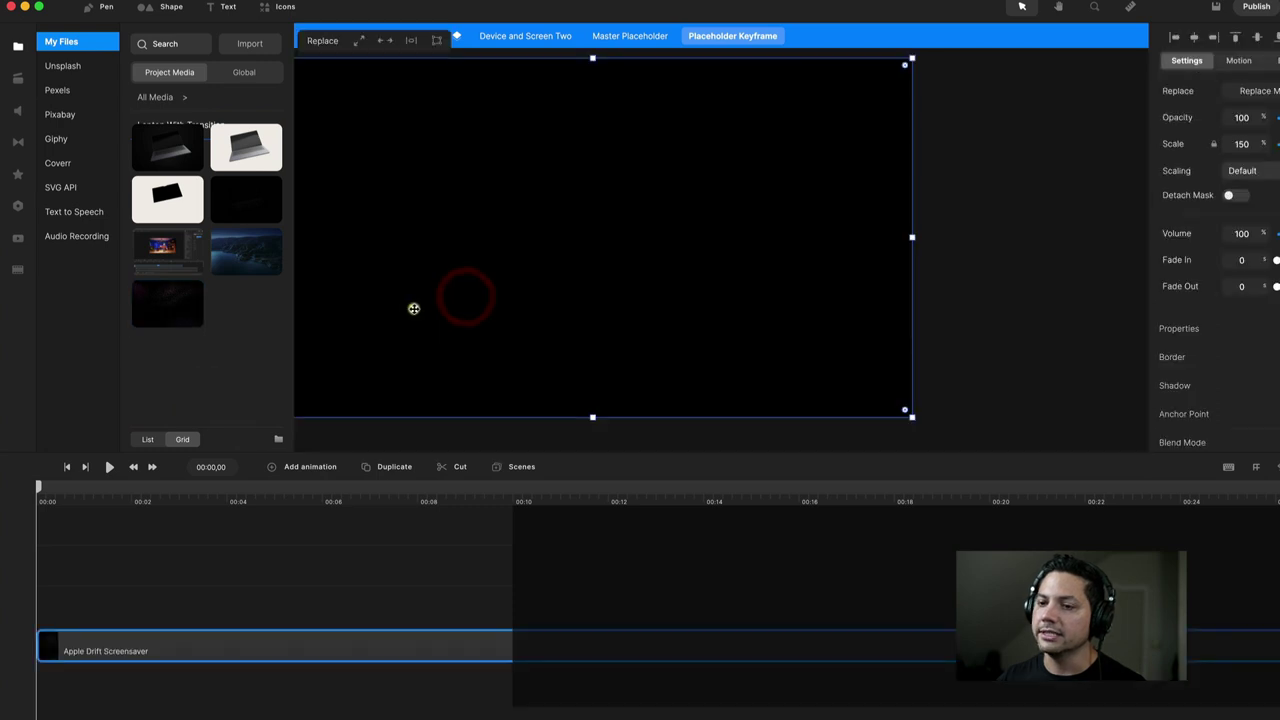
pyautogui.click(7, 46)
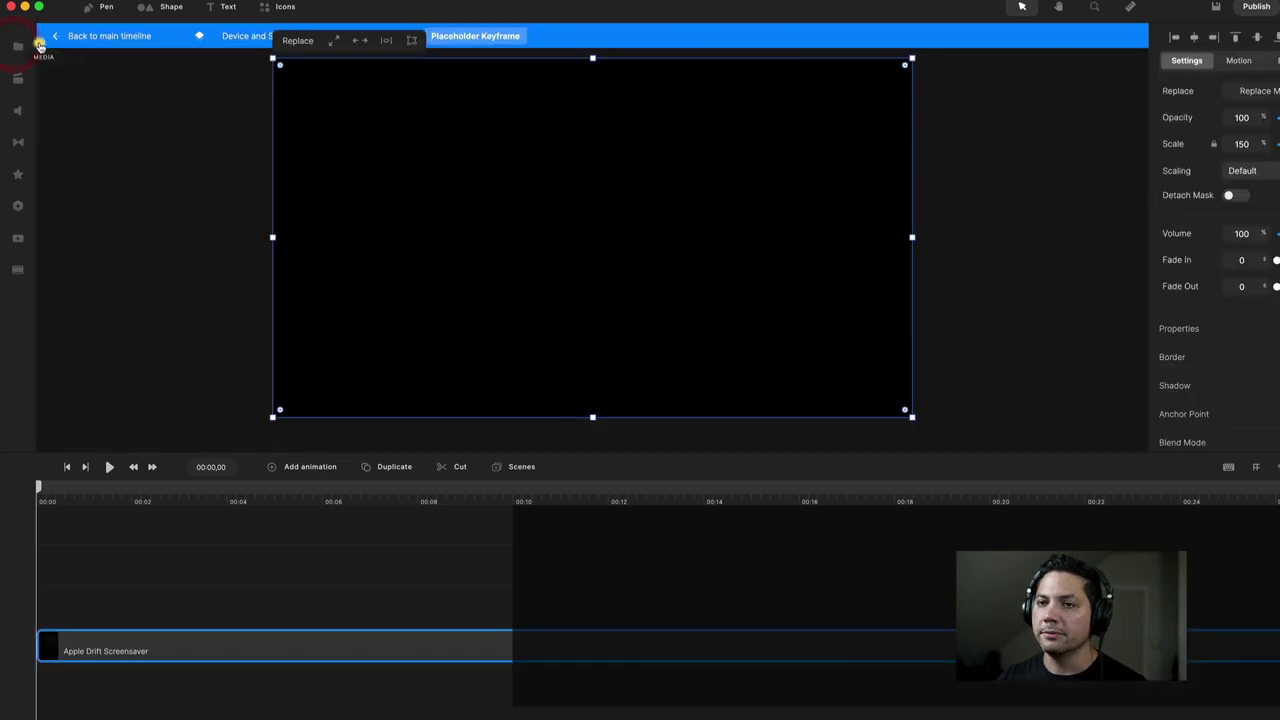
pyautogui.click(54, 35)
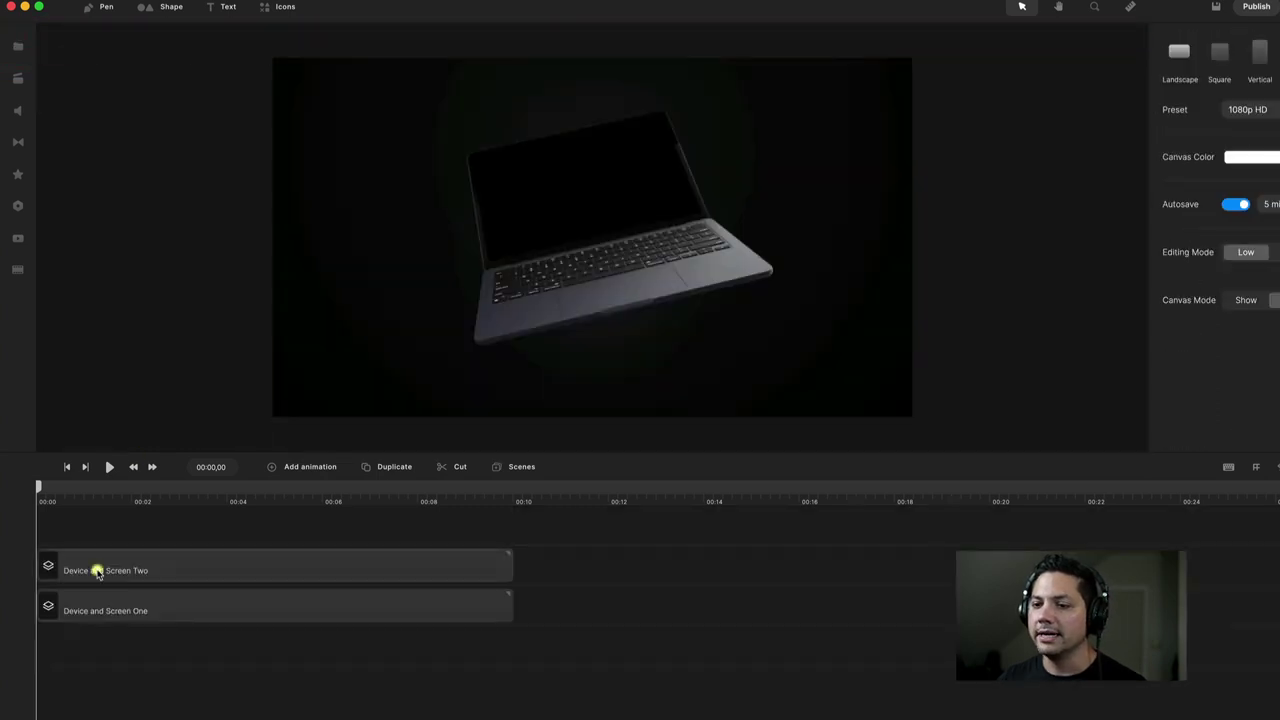
pyautogui.moveTo(97, 569); pyautogui.dragTo(574, 574)
pyautogui.click(633, 498)
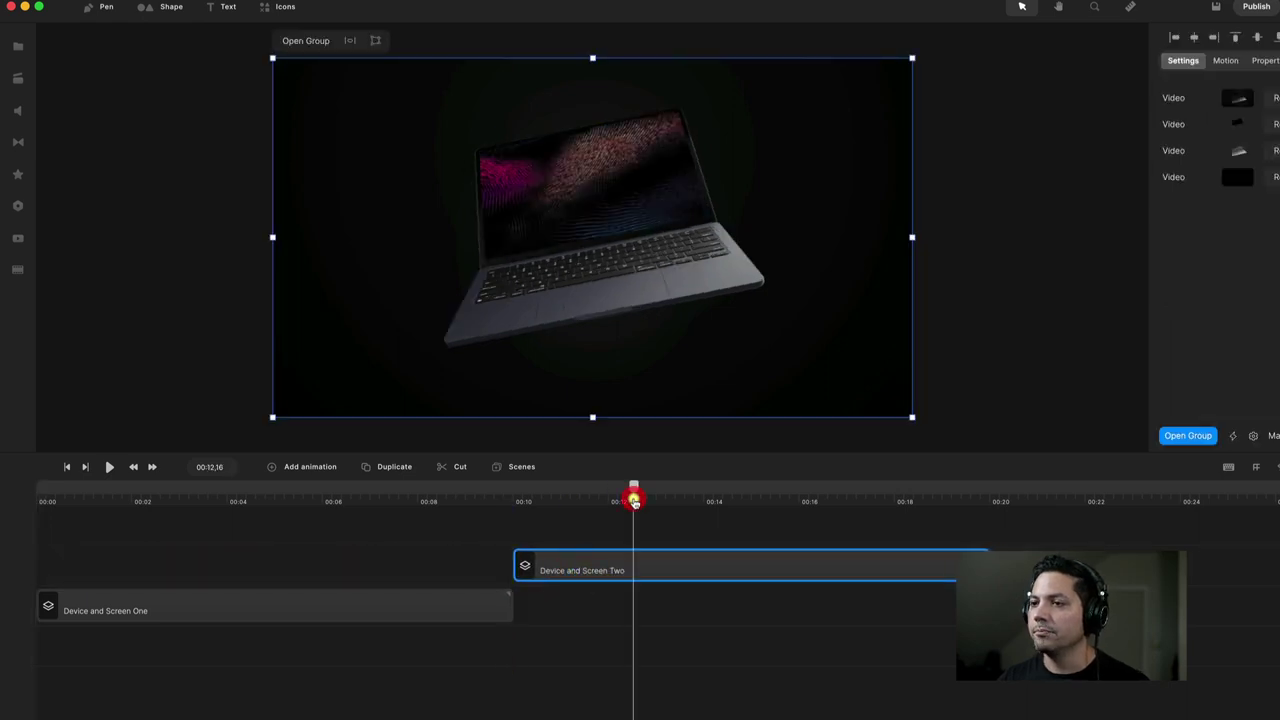
pyautogui.click(578, 500)
pyautogui.press('space')
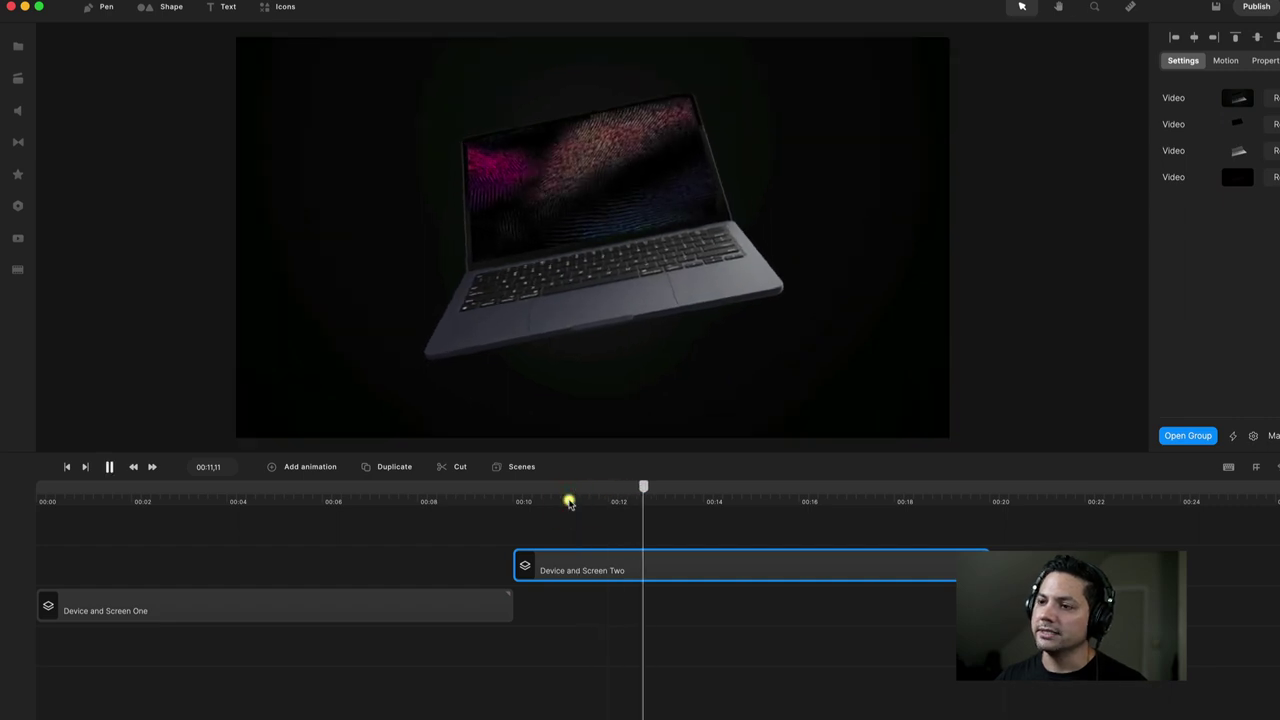
pyautogui.press('space')
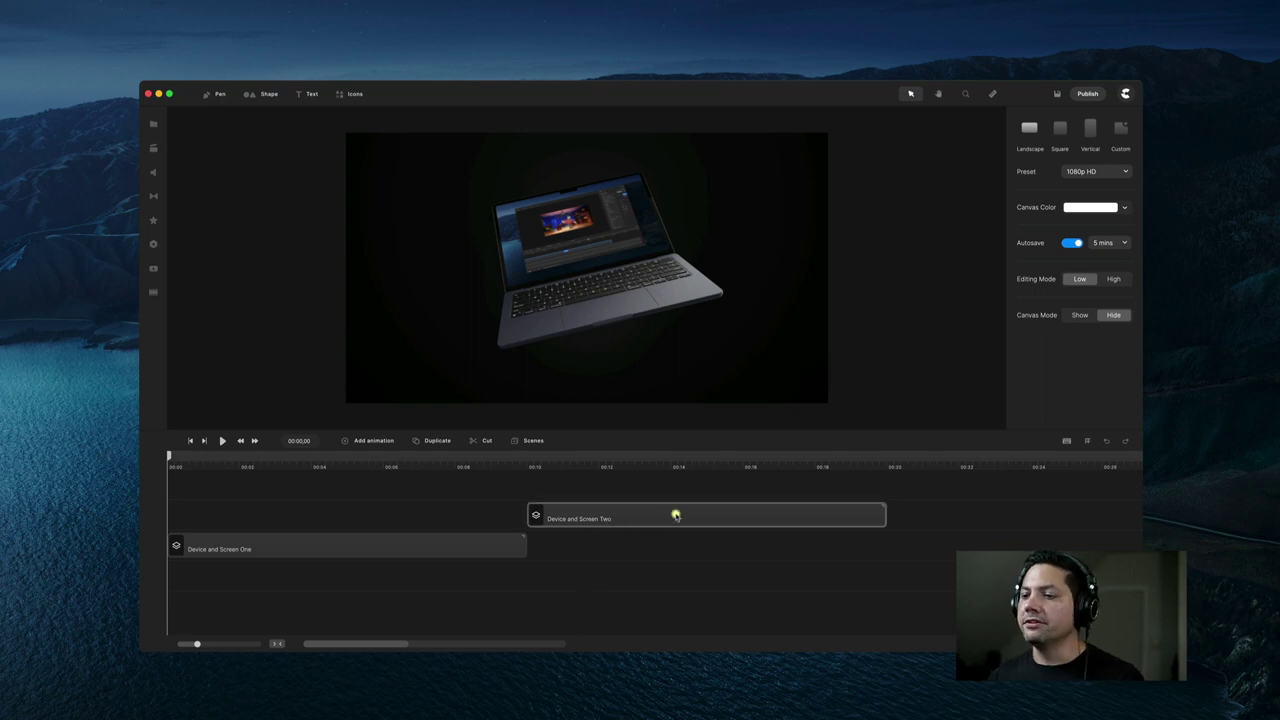
pyautogui.moveTo(676, 515); pyautogui.dragTo(306, 515)
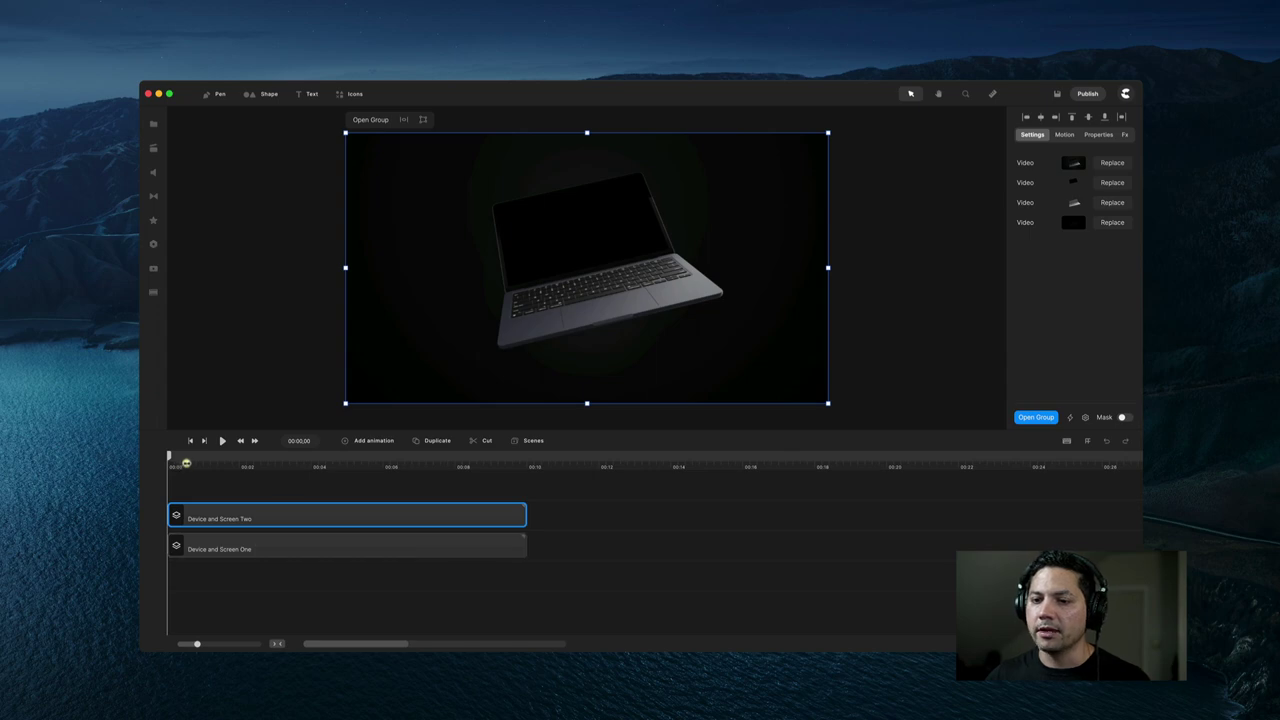
pyautogui.click(190, 463)
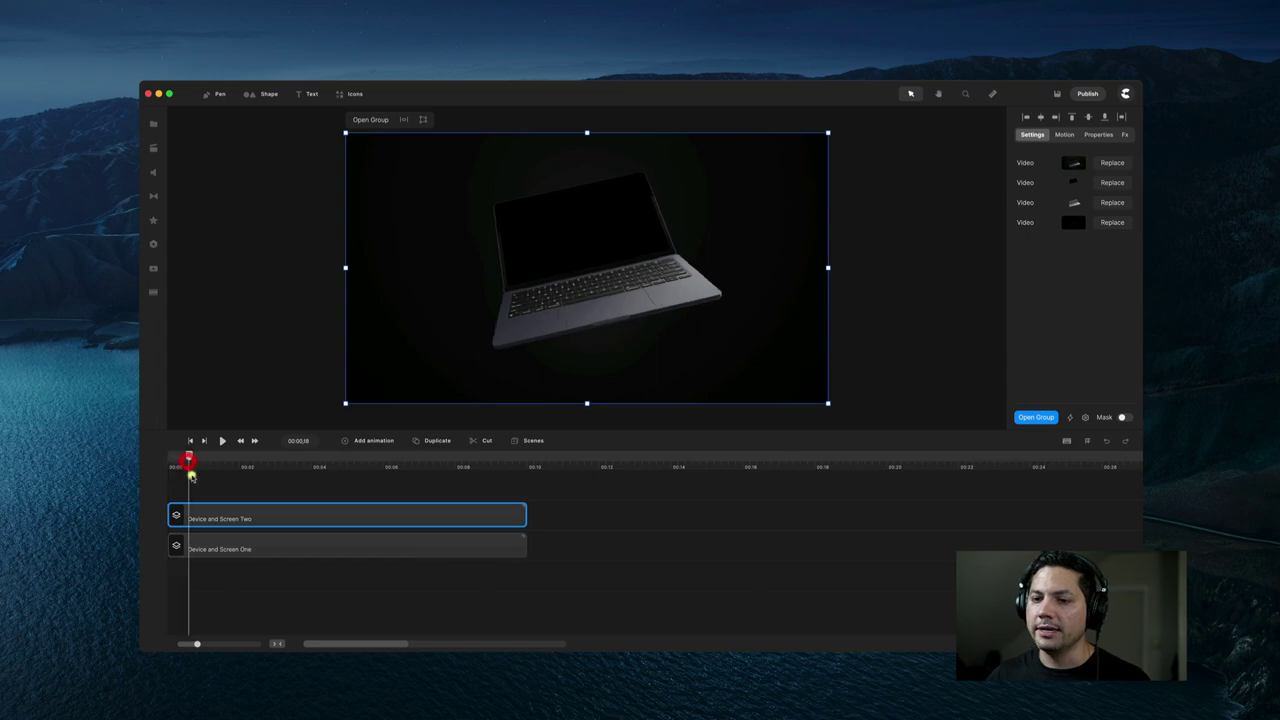
# - Add a blue rounded rectangle scaled to fill the whole canvas
pyautogui.click(255, 93)
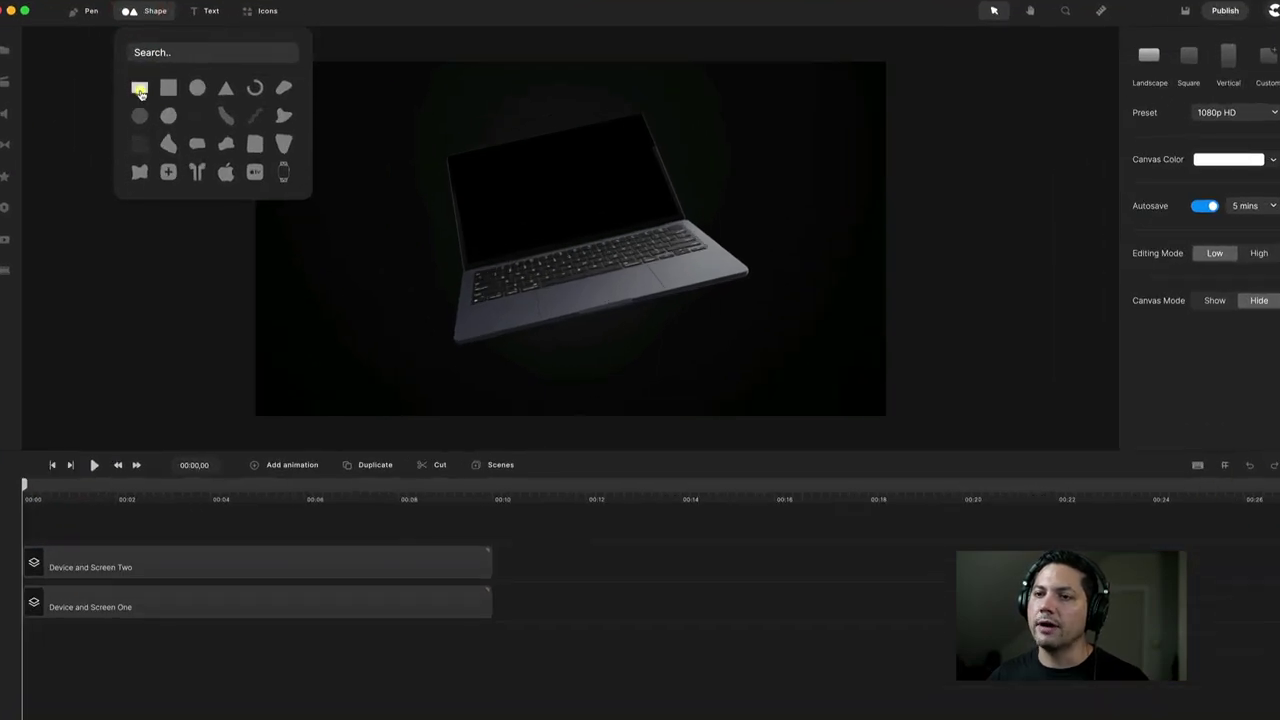
pyautogui.click(258, 150)
pyautogui.click(4, 53)
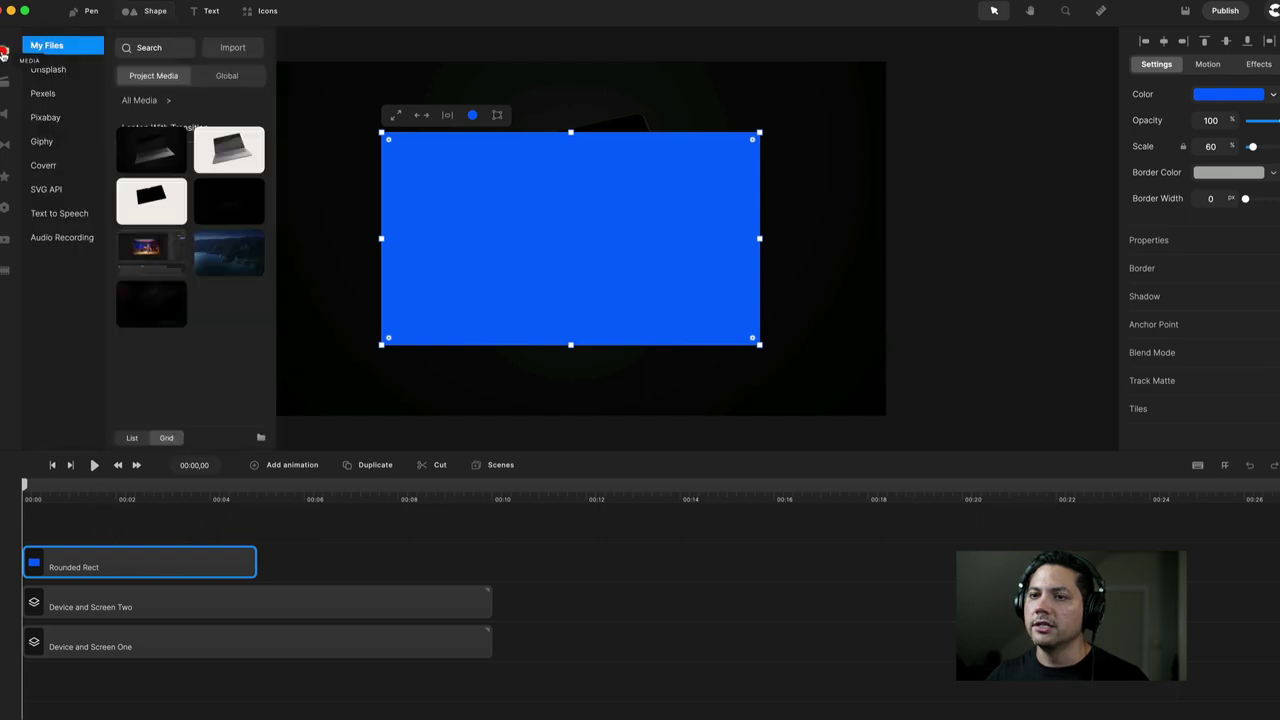
pyautogui.click(4, 50)
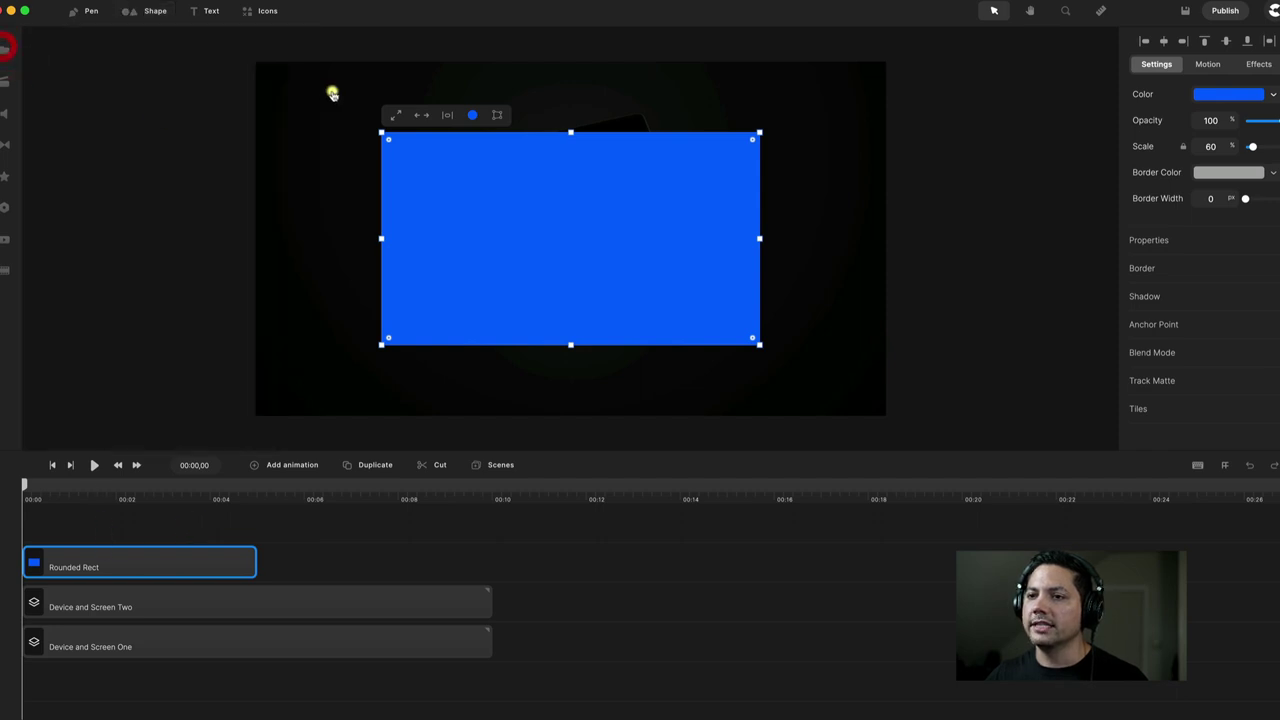
pyautogui.click(395, 117)
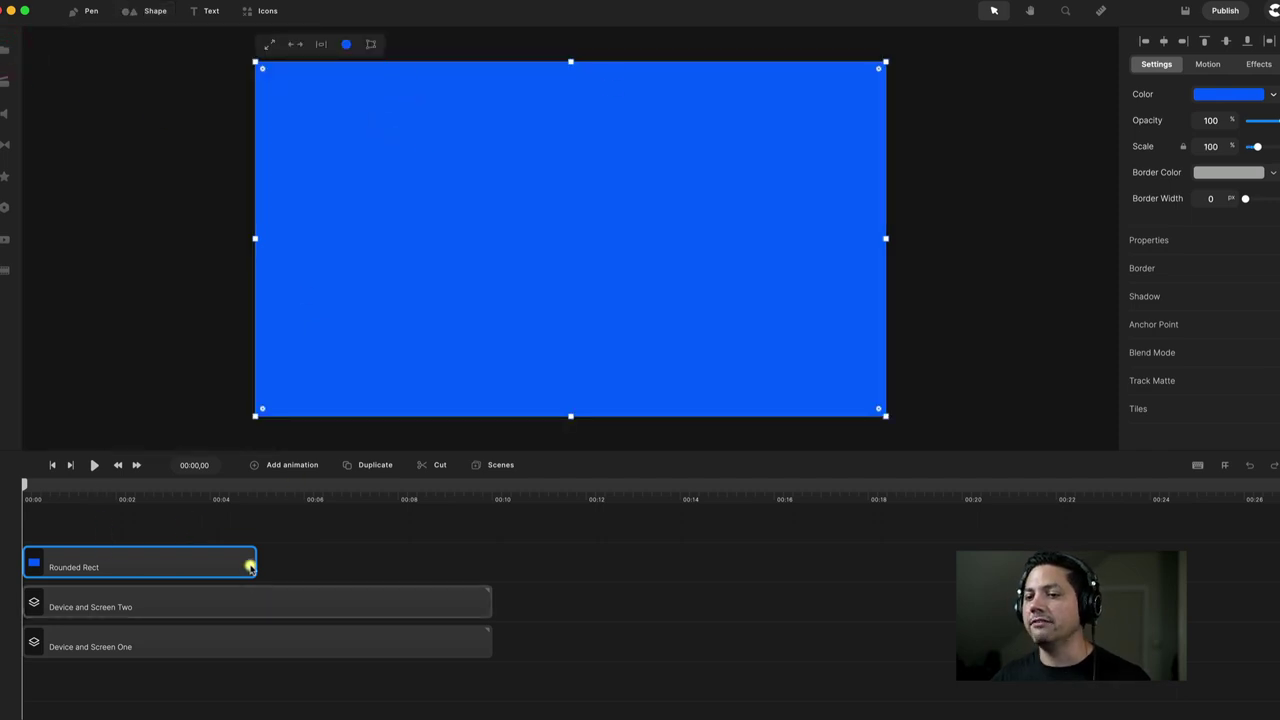
# - Extend the rectangle's clip to 00:10 and rename its layer 'Mask'
pyautogui.moveTo(254, 557); pyautogui.dragTo(485, 557)
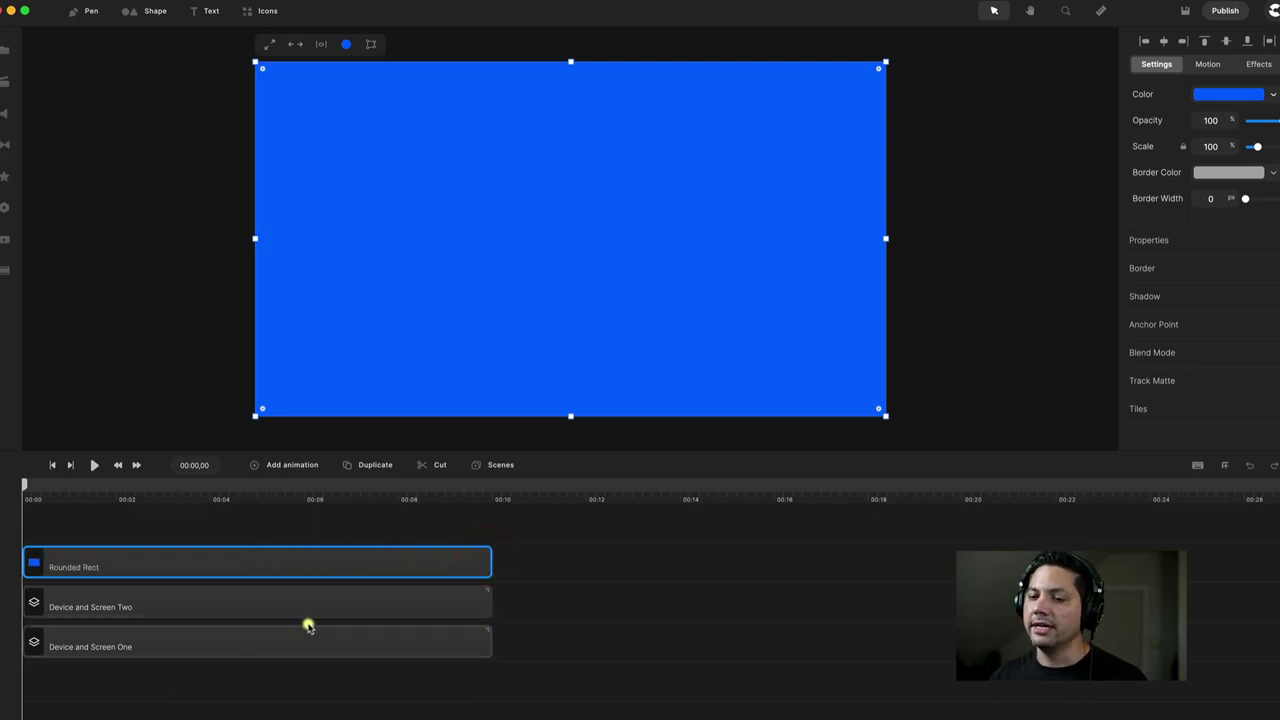
pyautogui.rightClick(103, 571)
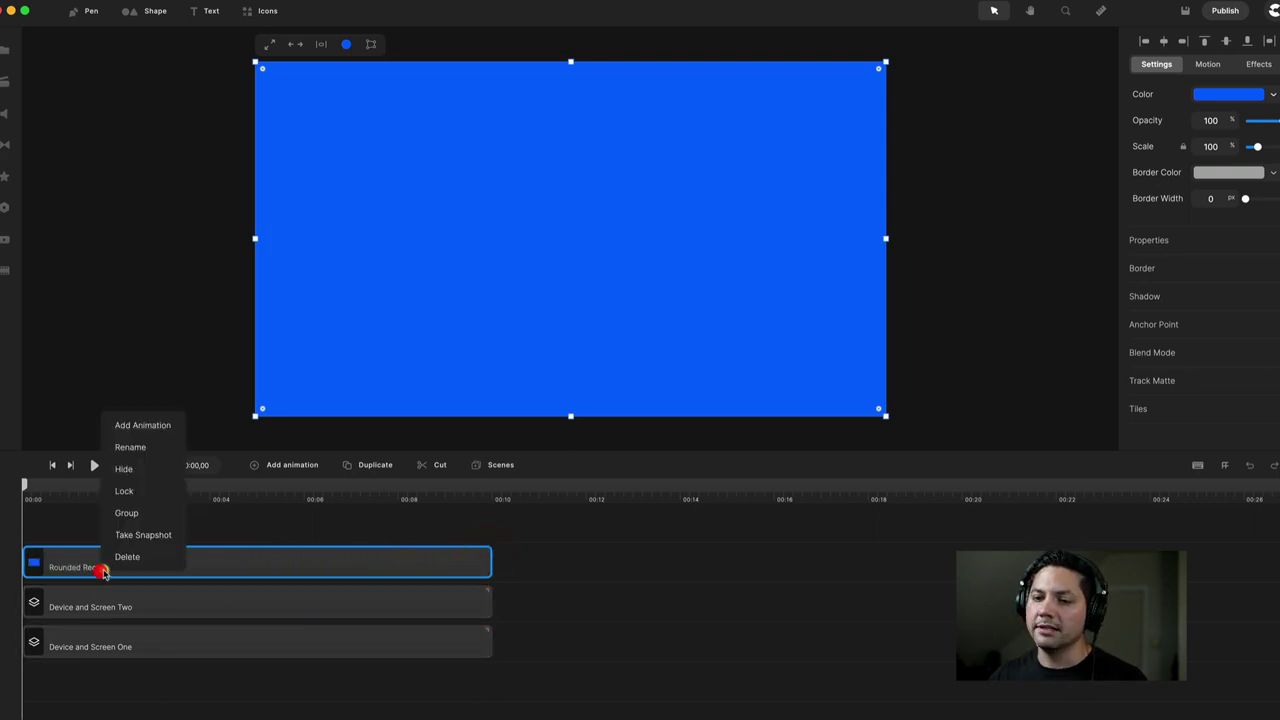
pyautogui.click(174, 448)
pyautogui.write('Mask')
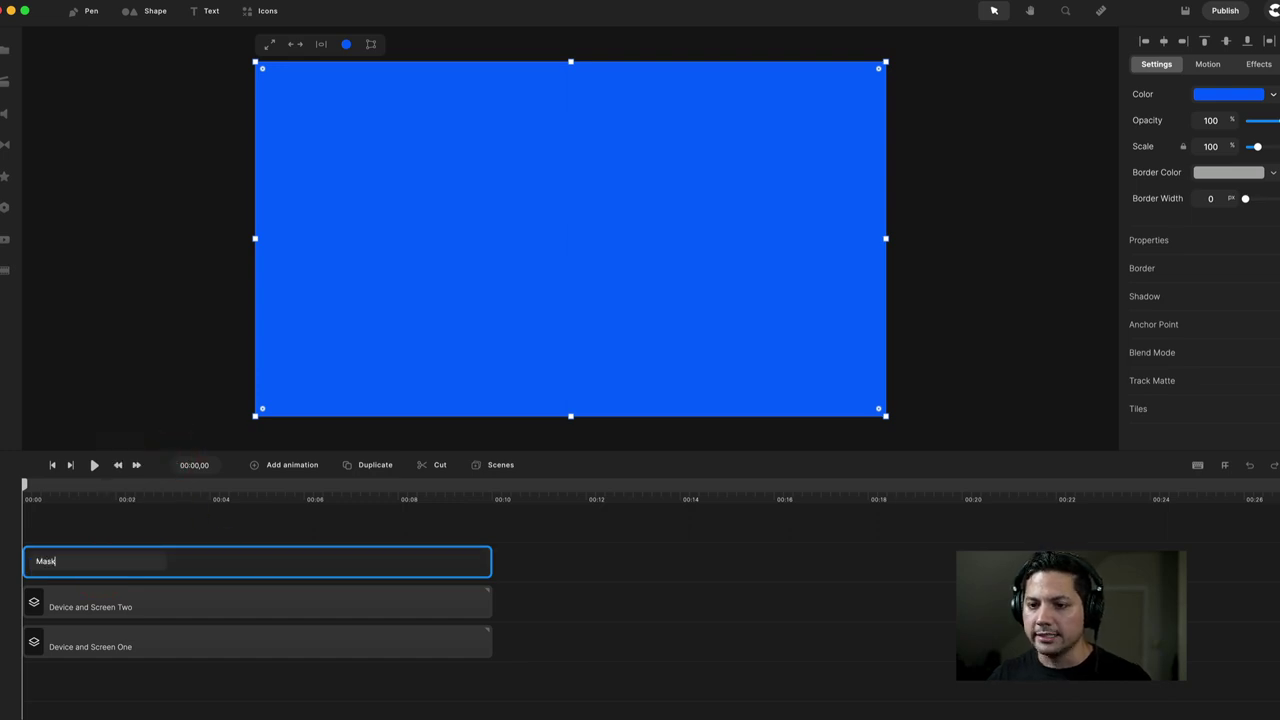
pyautogui.press('Return')
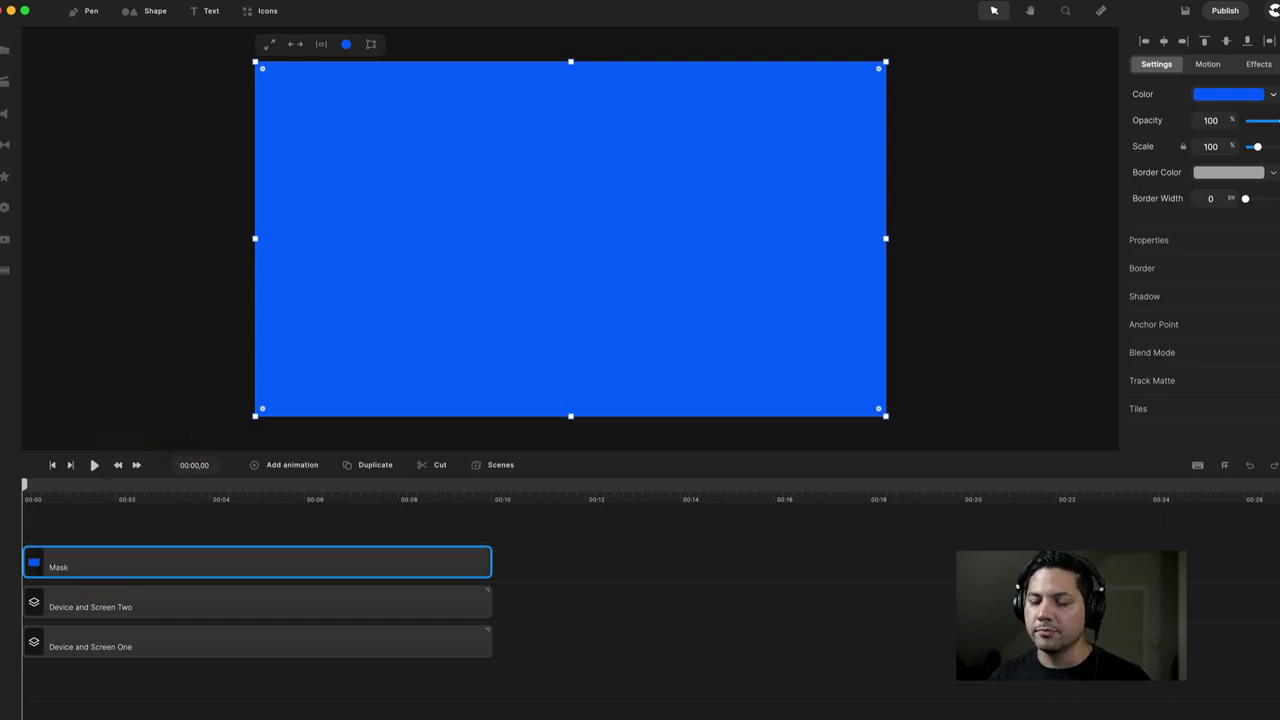
pyautogui.click(129, 14)
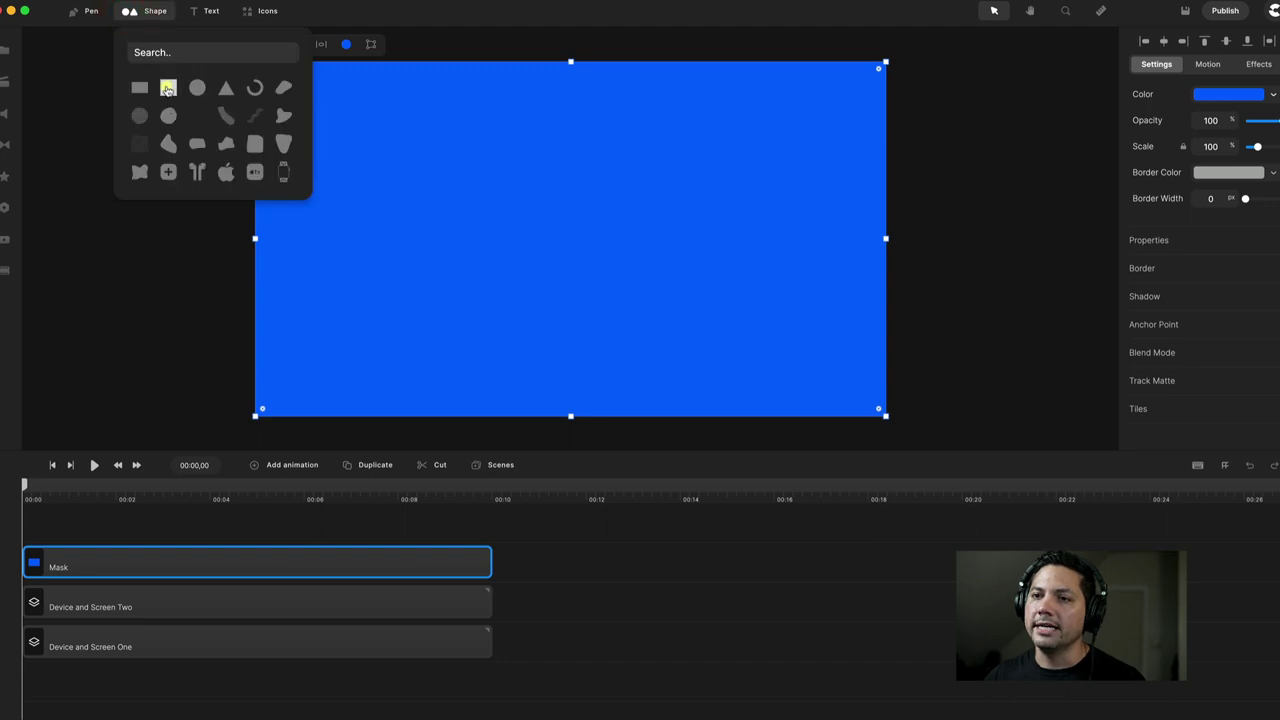
# - Add a square clip running to 00:10 and give it a white fill (ffffff)
pyautogui.click(168, 88)
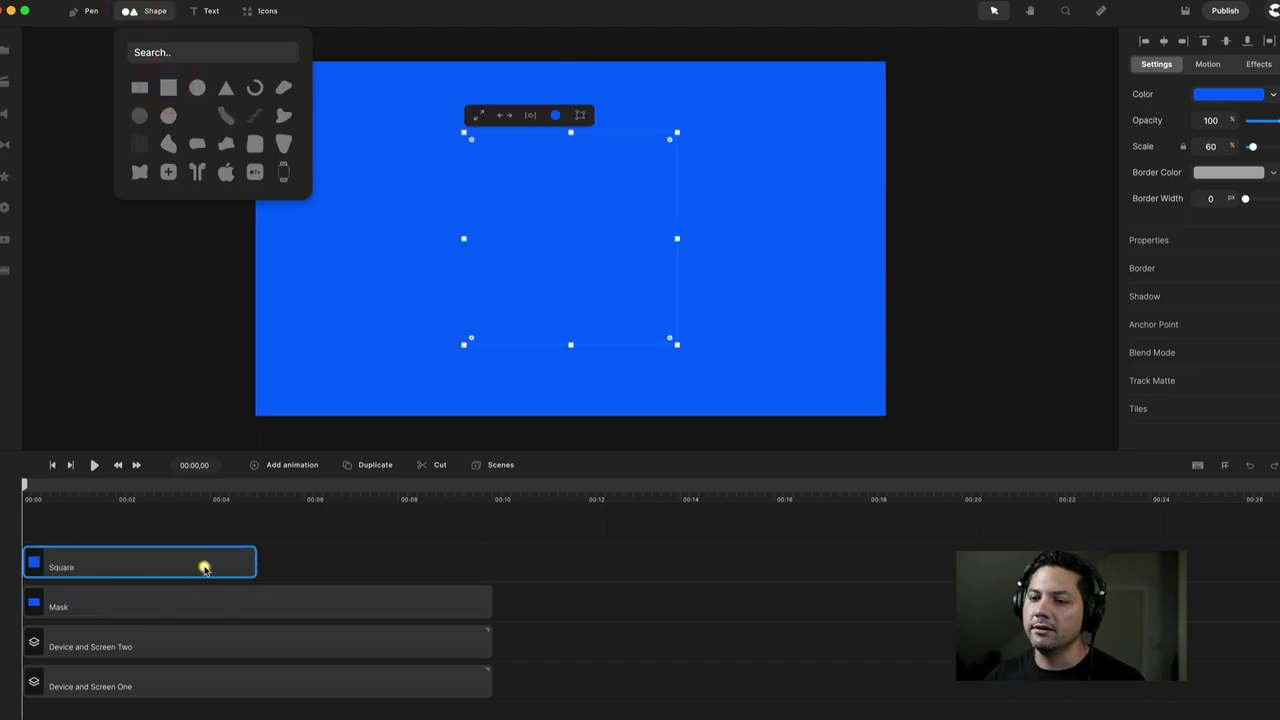
pyautogui.click(271, 549)
pyautogui.moveTo(252, 562); pyautogui.dragTo(494, 566)
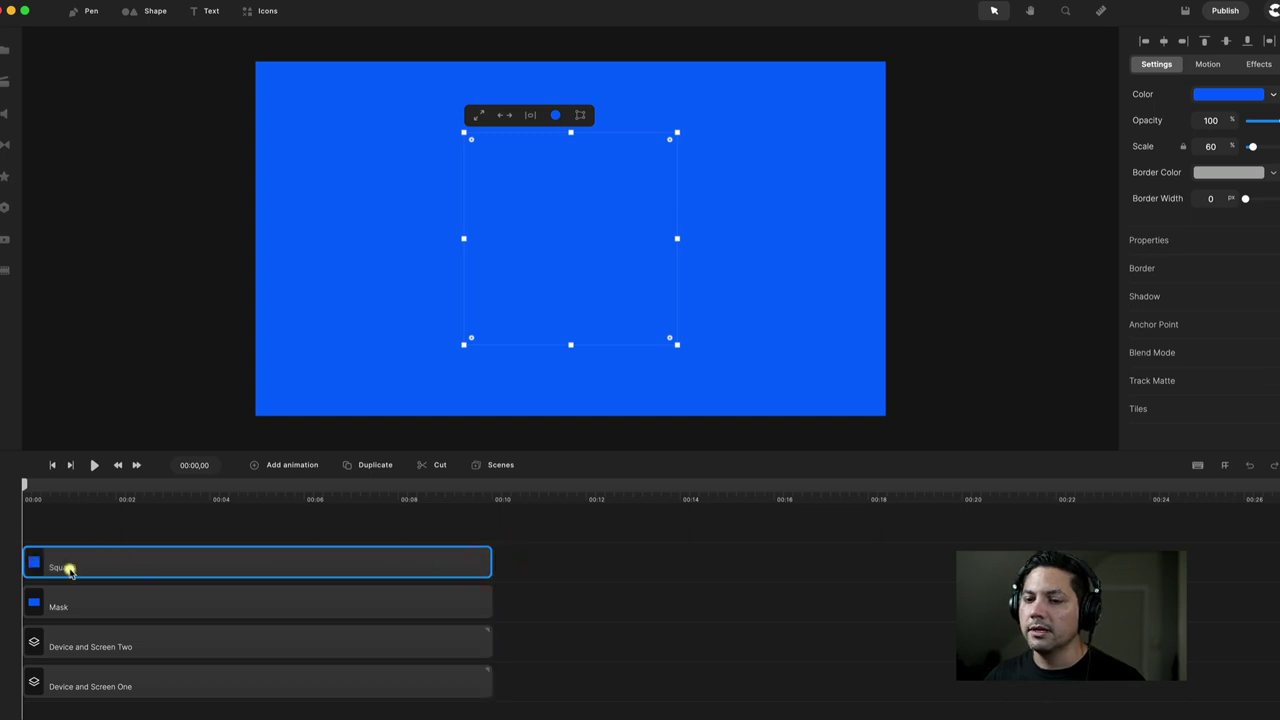
pyautogui.click(1237, 96)
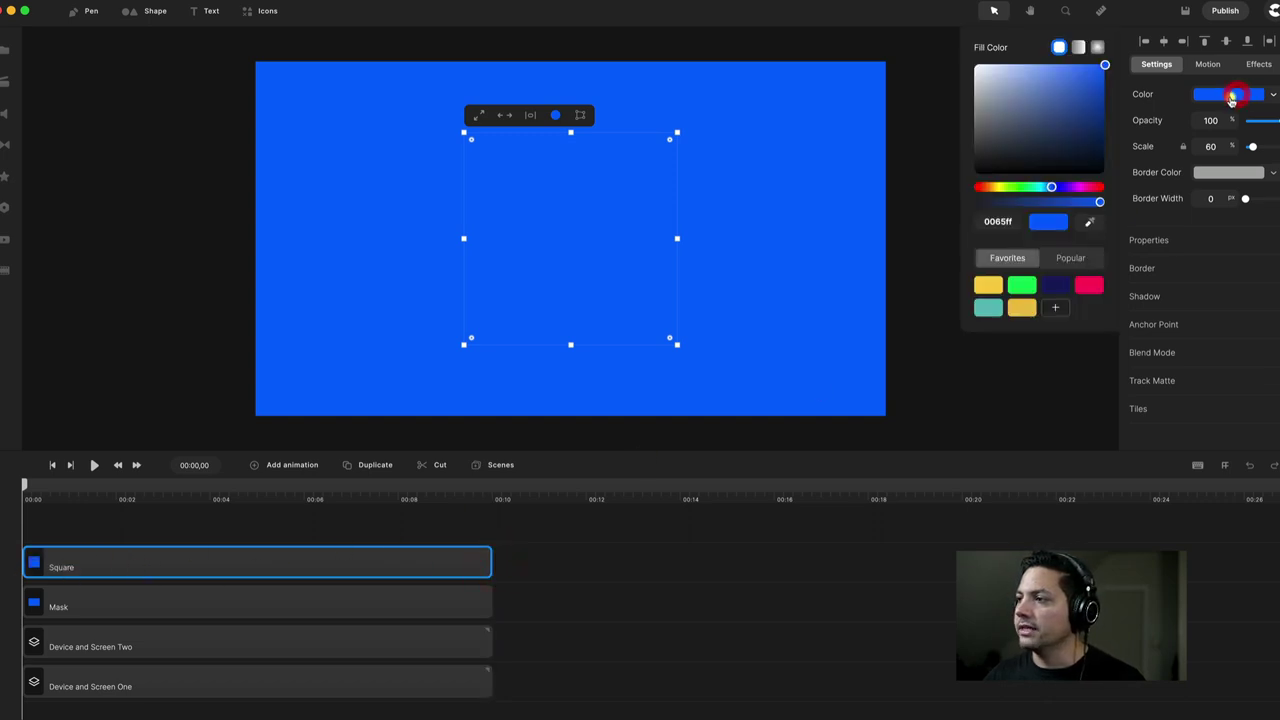
pyautogui.moveTo(1046, 124); pyautogui.dragTo(918, 38)
pyautogui.click(243, 531)
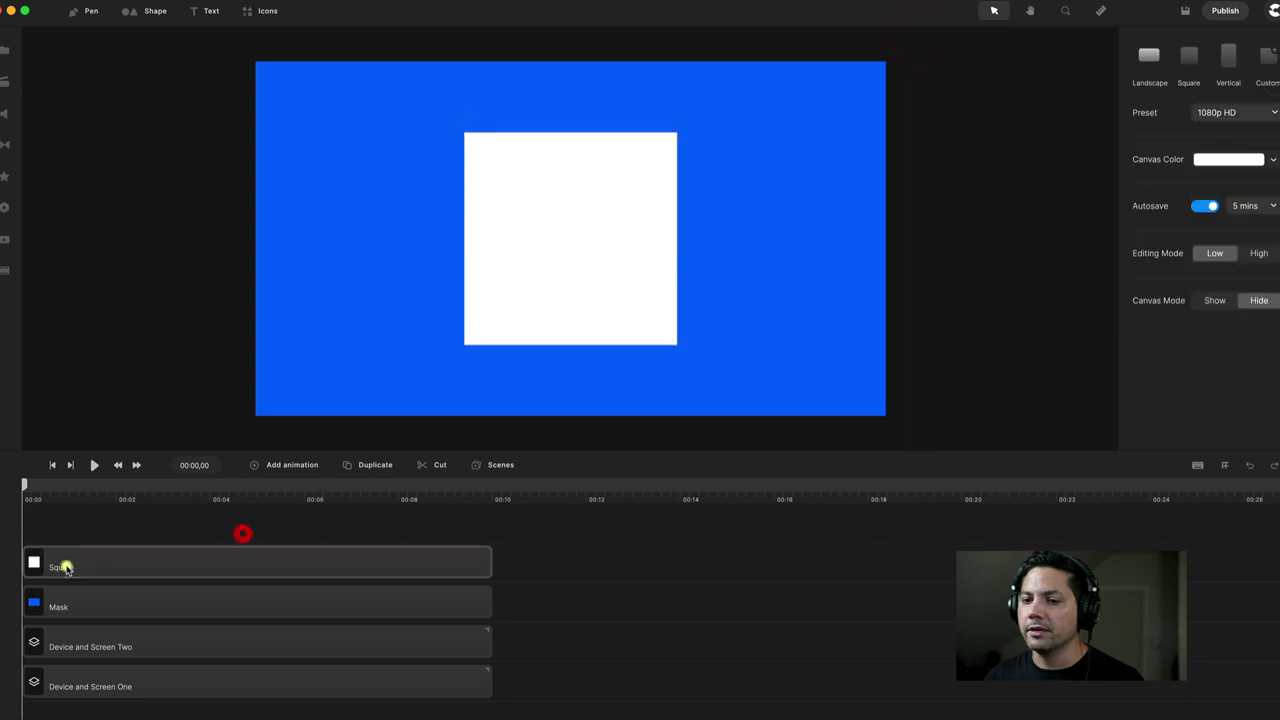
# - Rename the square layer 'Line' and slide the blue Mask just off the canvas's left edge
pyautogui.rightClick(62, 566)
pyautogui.click(88, 442)
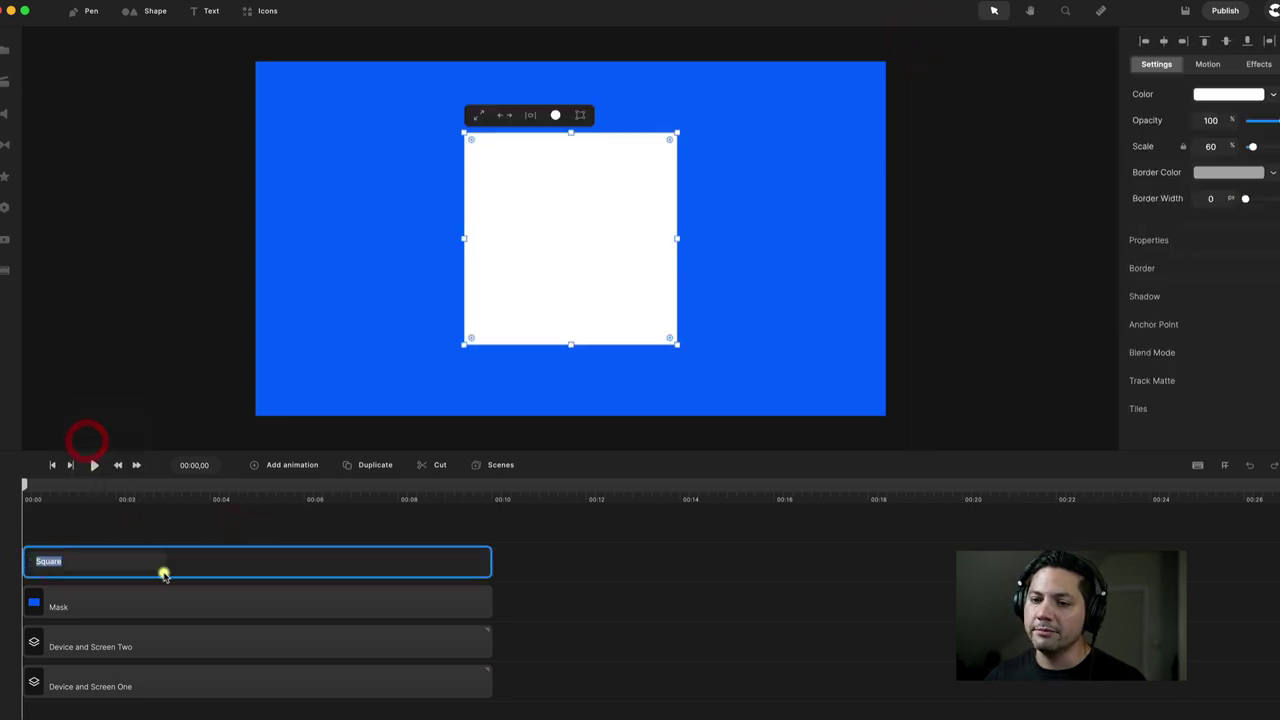
pyautogui.write('Line')
pyautogui.press('Return')
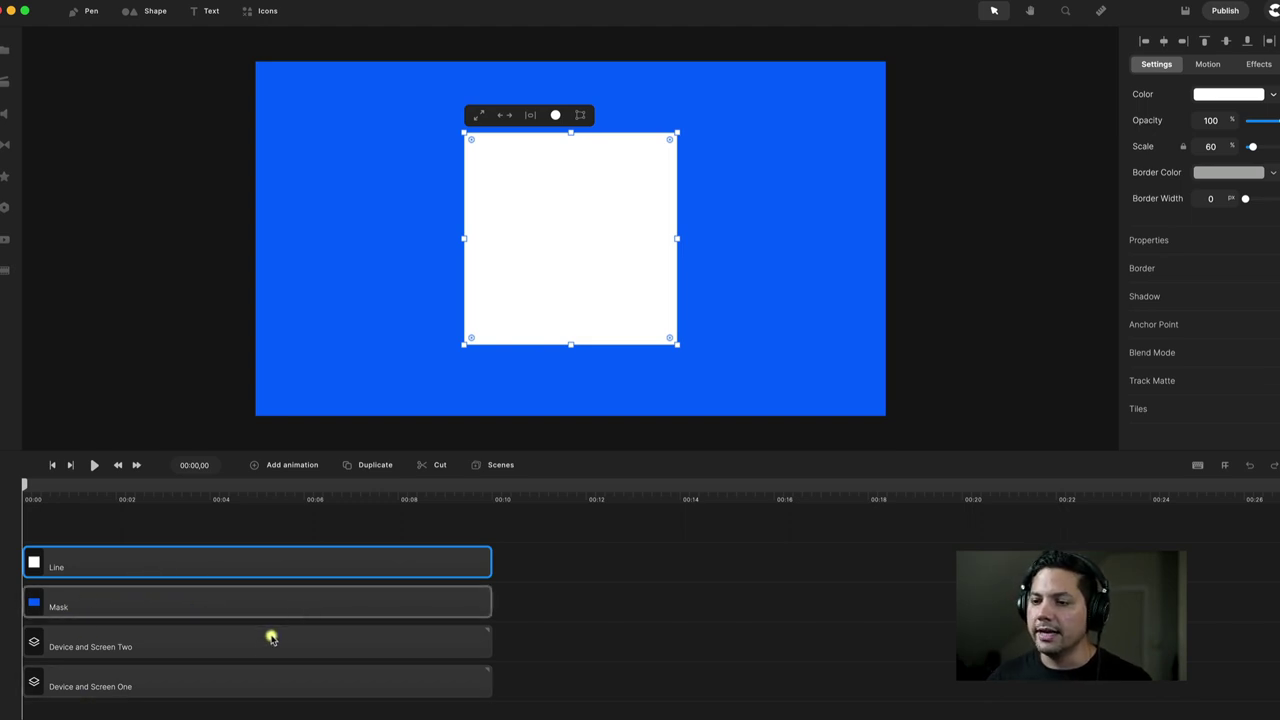
pyautogui.click(189, 603)
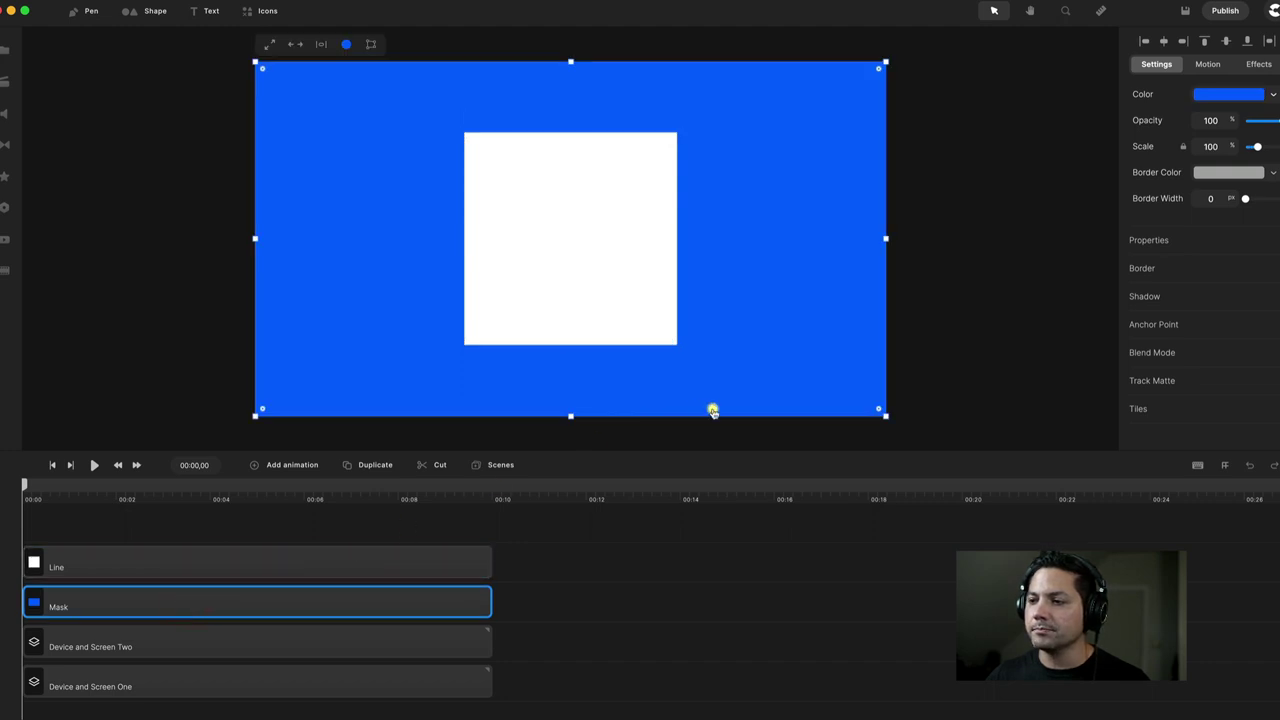
pyautogui.moveTo(822, 366); pyautogui.dragTo(191, 363)
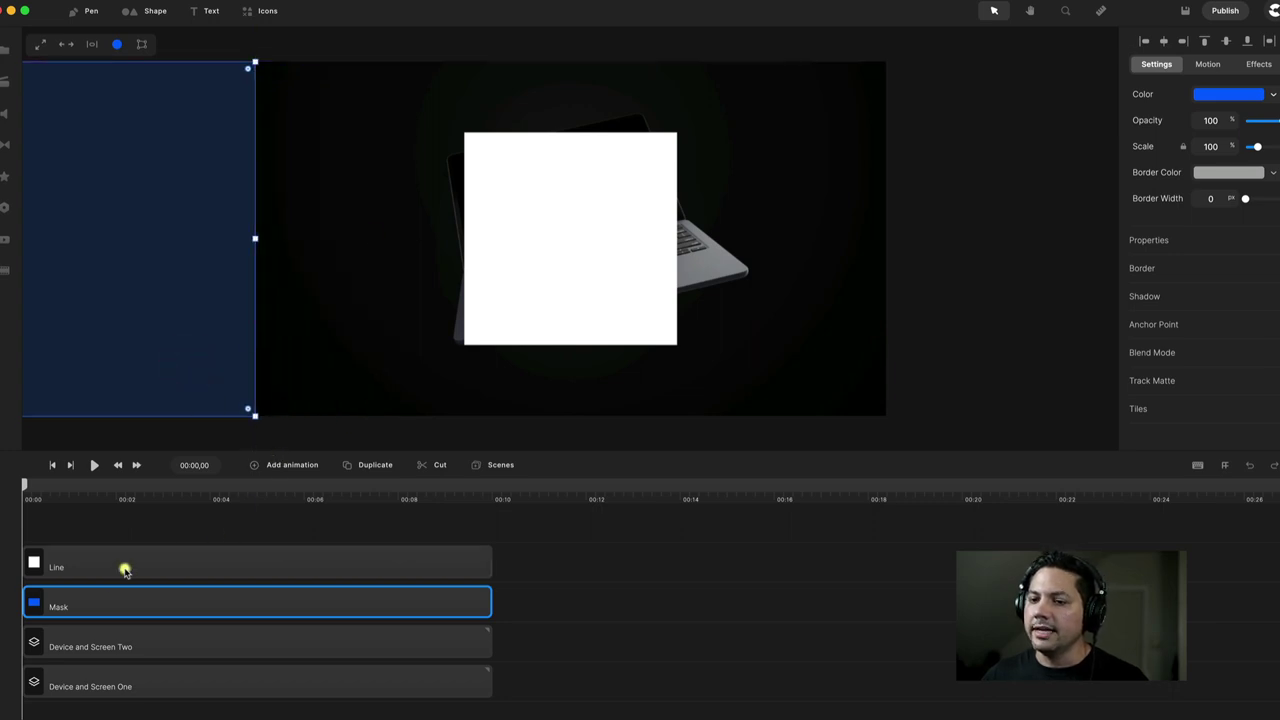
# - Set Device and Screen Two's track matte to the Mask layer
pyautogui.click(112, 647)
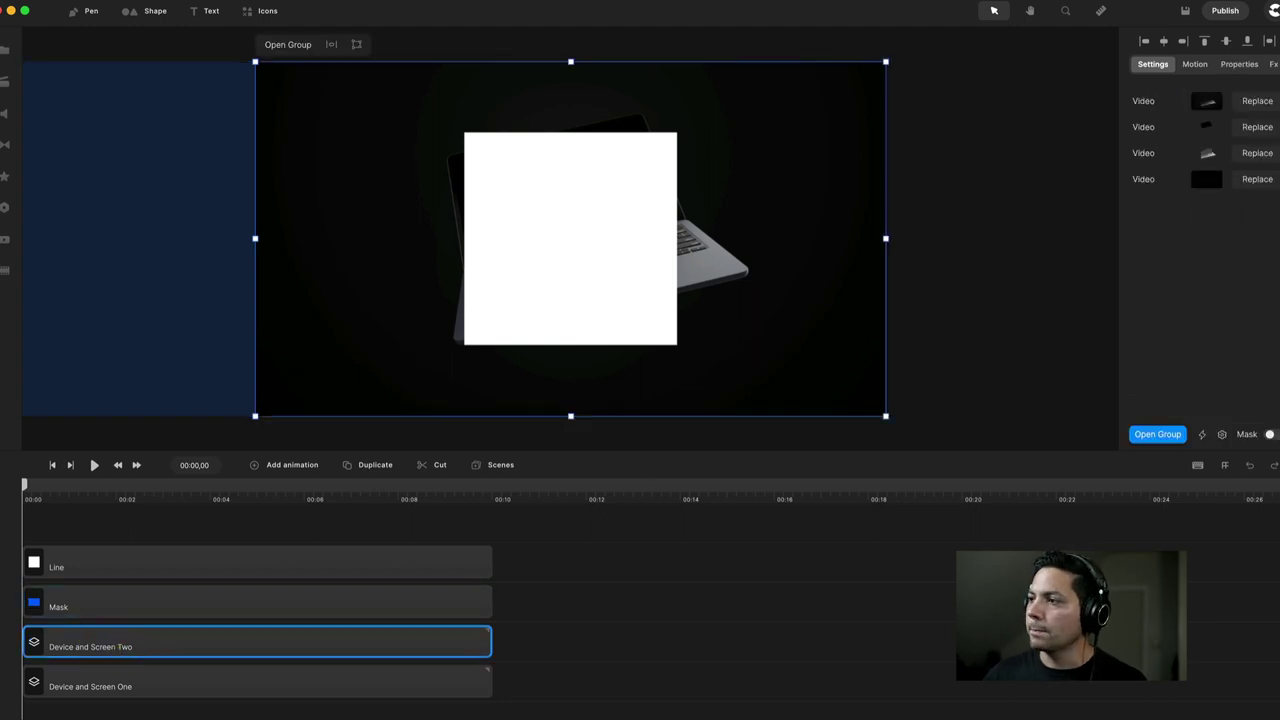
pyautogui.click(1239, 64)
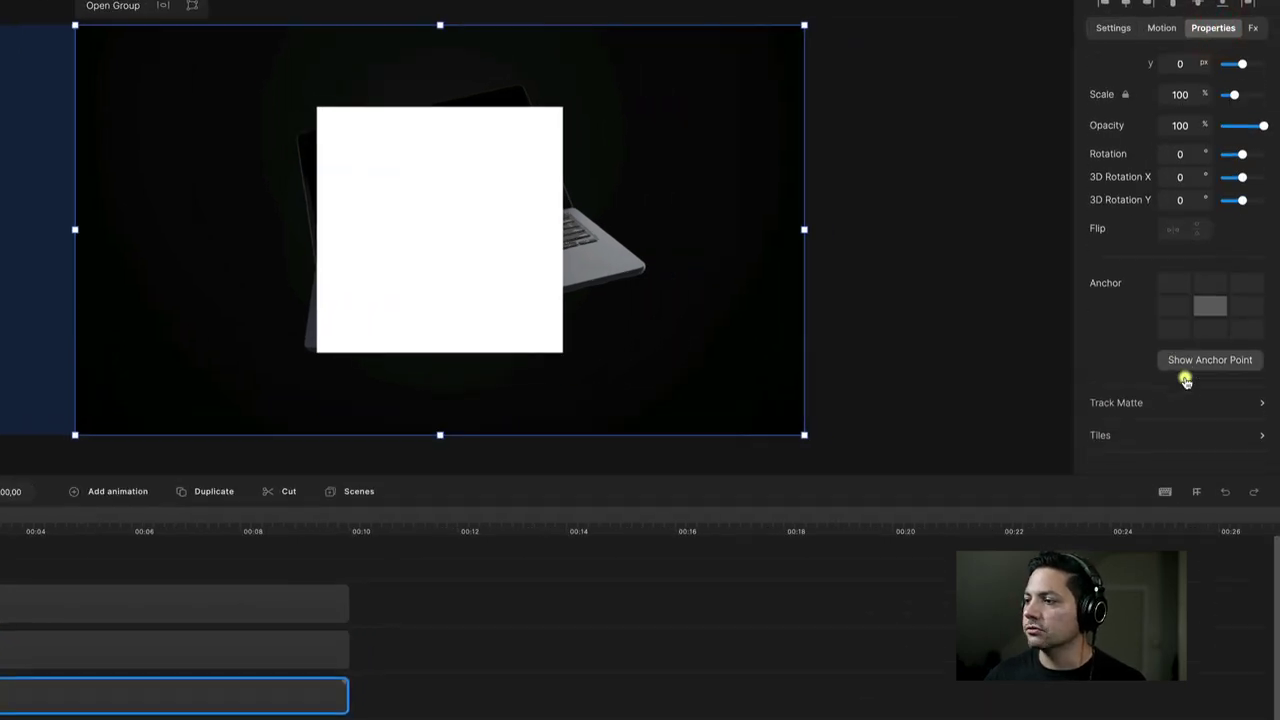
pyautogui.click(1142, 404)
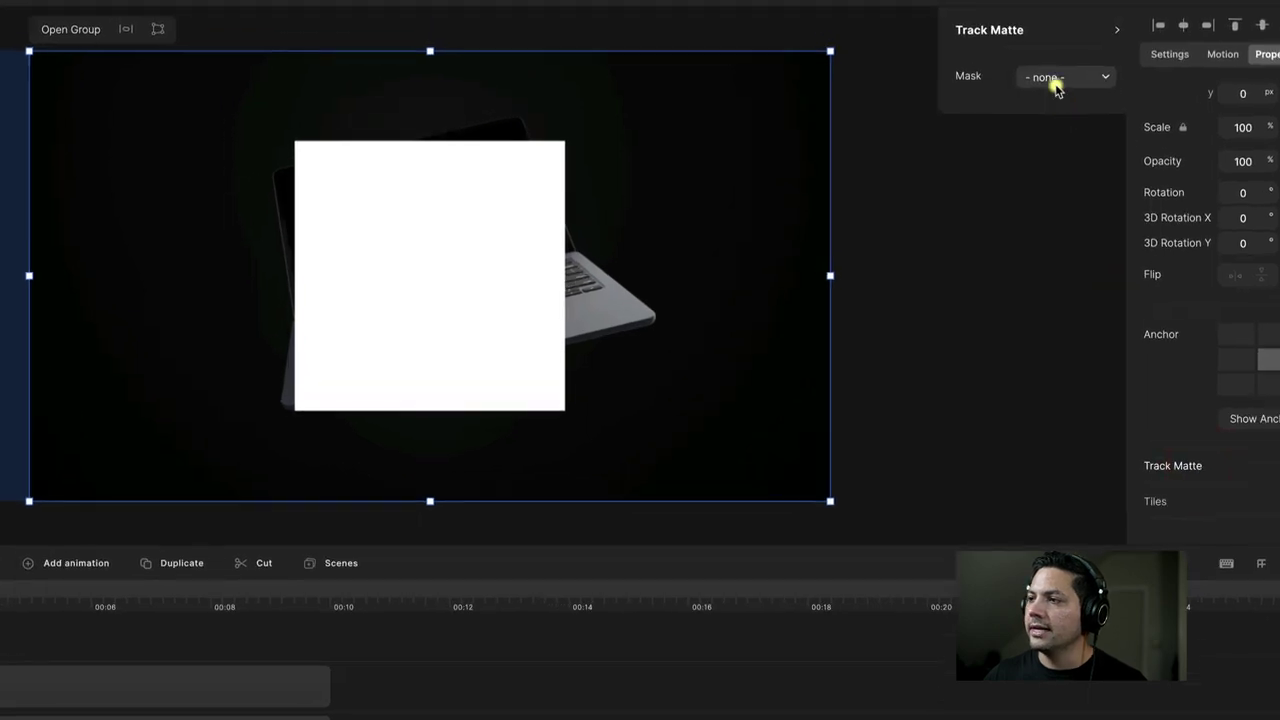
pyautogui.click(1000, 50)
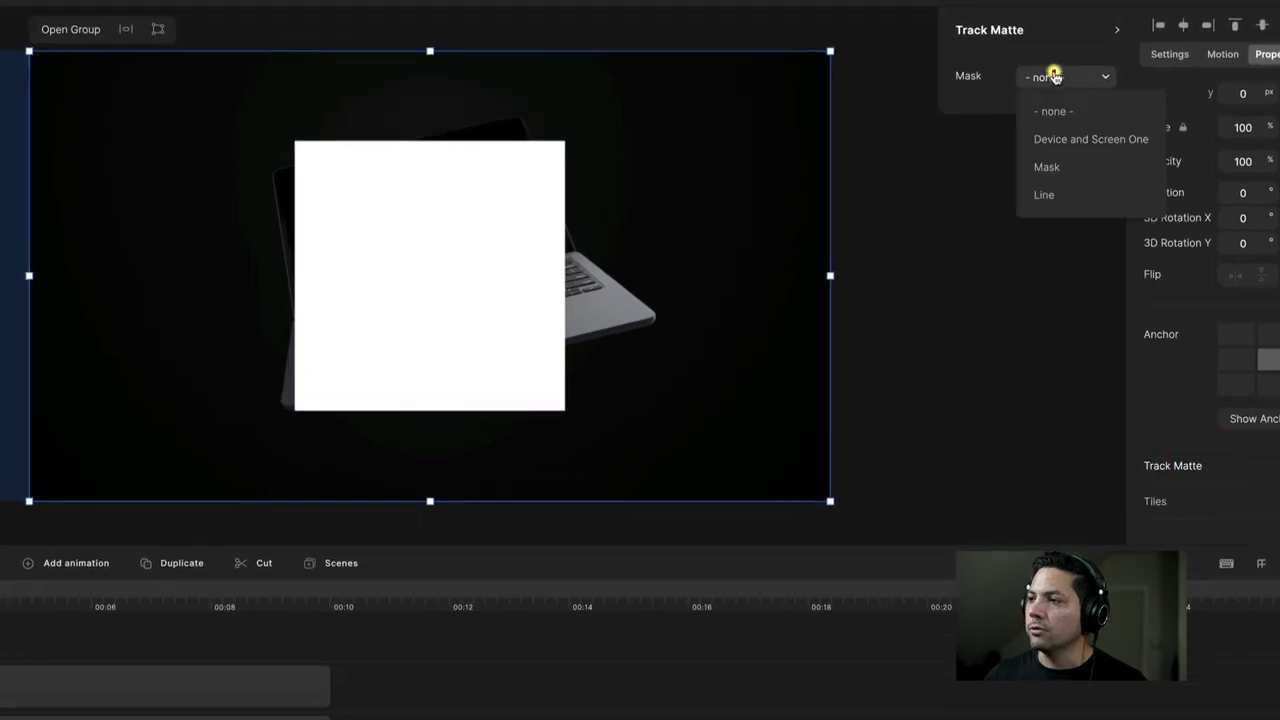
pyautogui.click(1062, 170)
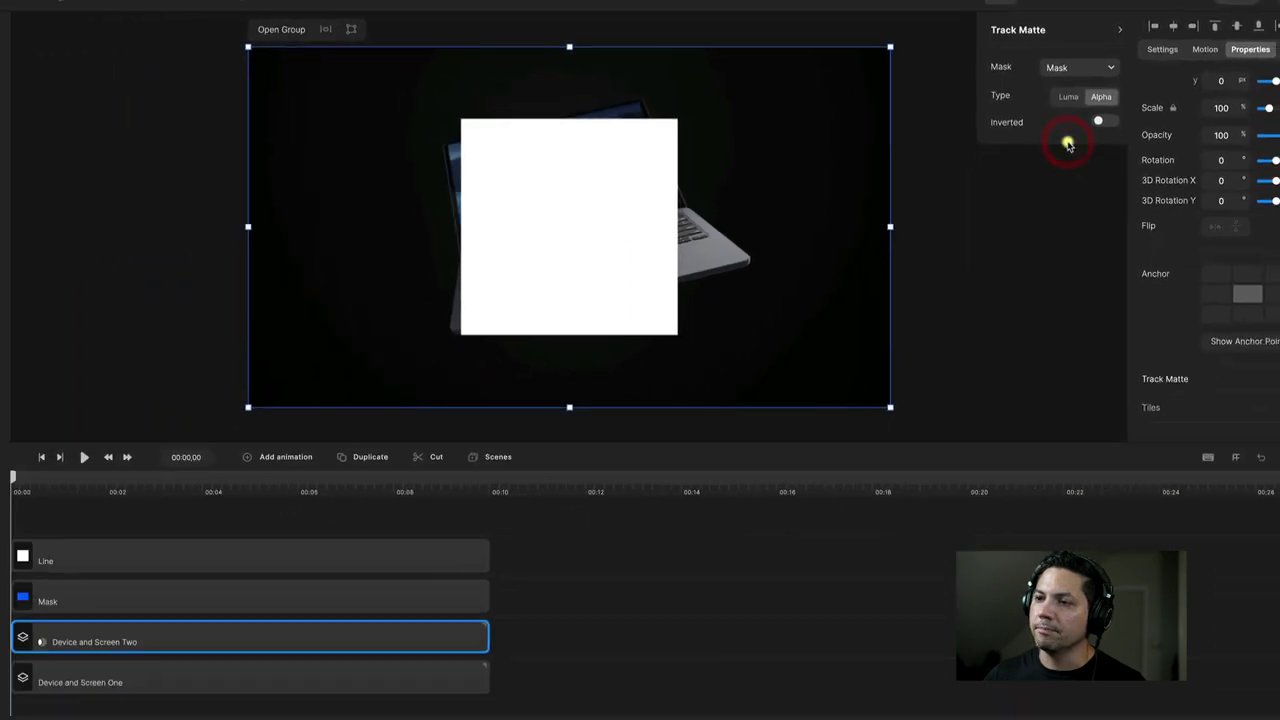
pyautogui.click(94, 590)
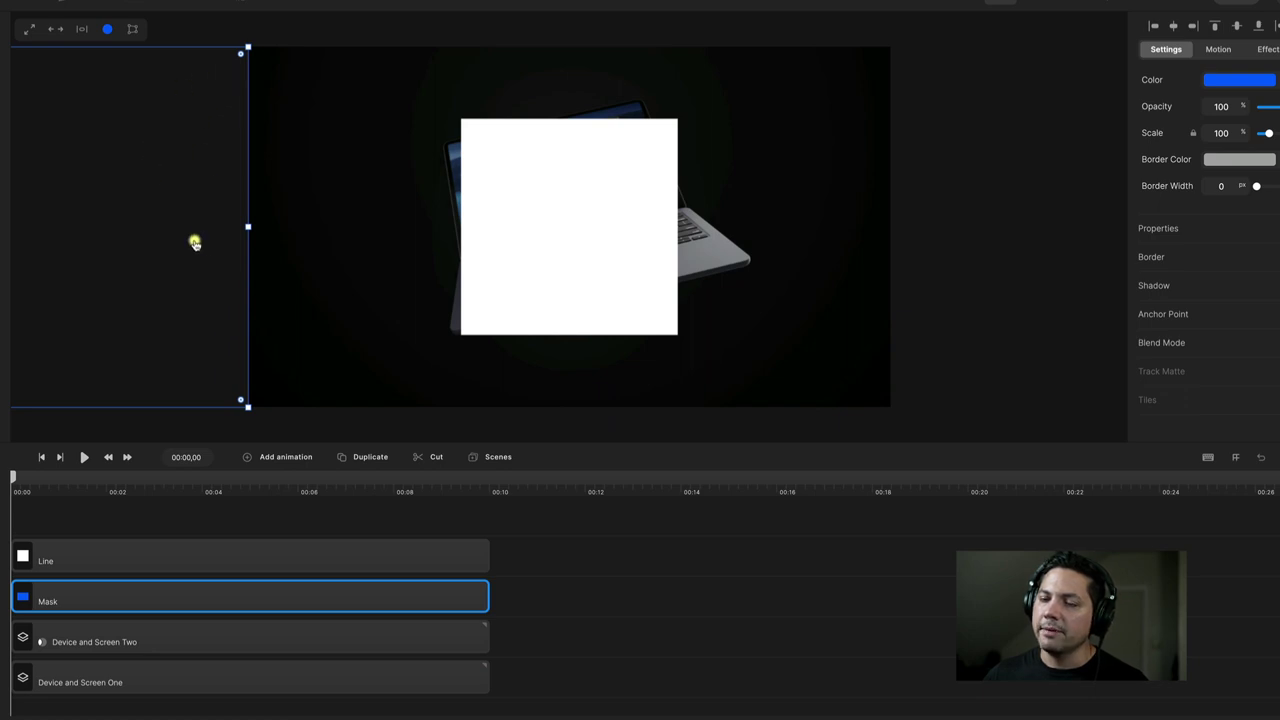
# - Stretch the white square to full canvas height and narrow it into a thin vertical line
pyautogui.click(116, 556)
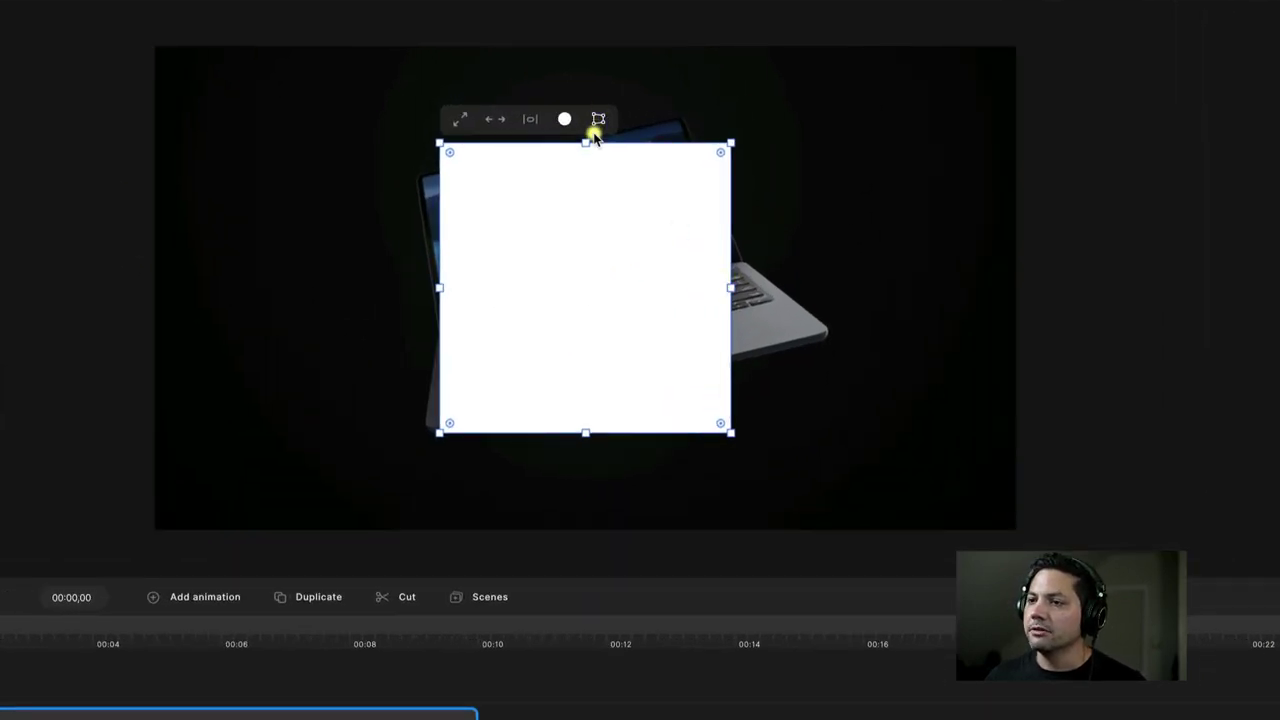
pyautogui.moveTo(585, 141); pyautogui.dragTo(583, 46)
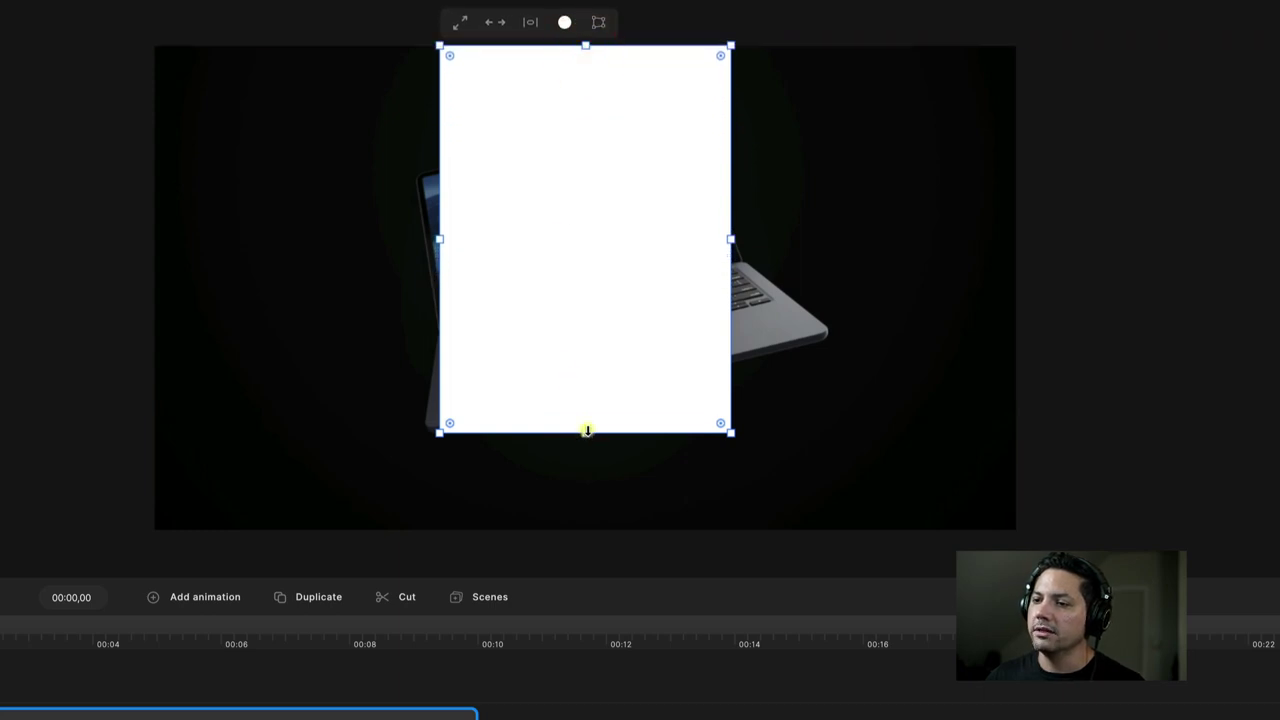
pyautogui.moveTo(587, 430); pyautogui.dragTo(583, 529)
pyautogui.moveTo(732, 285); pyautogui.dragTo(441, 300)
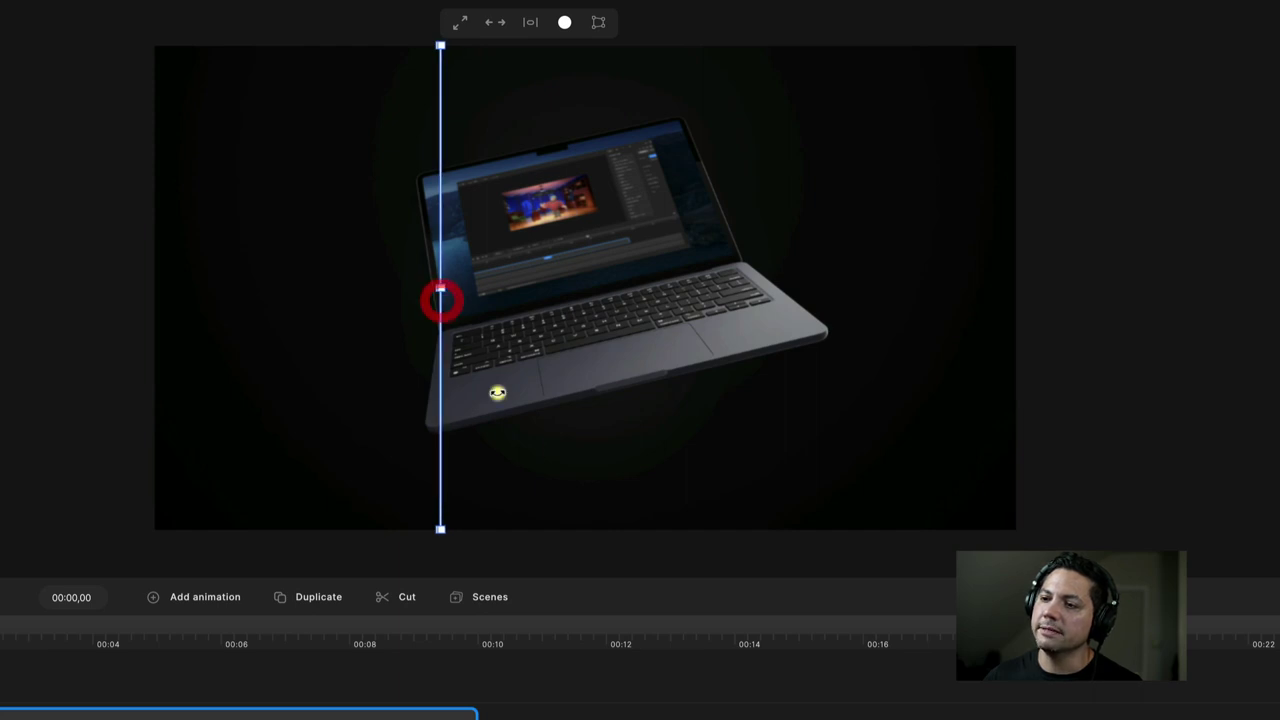
pyautogui.click(495, 690)
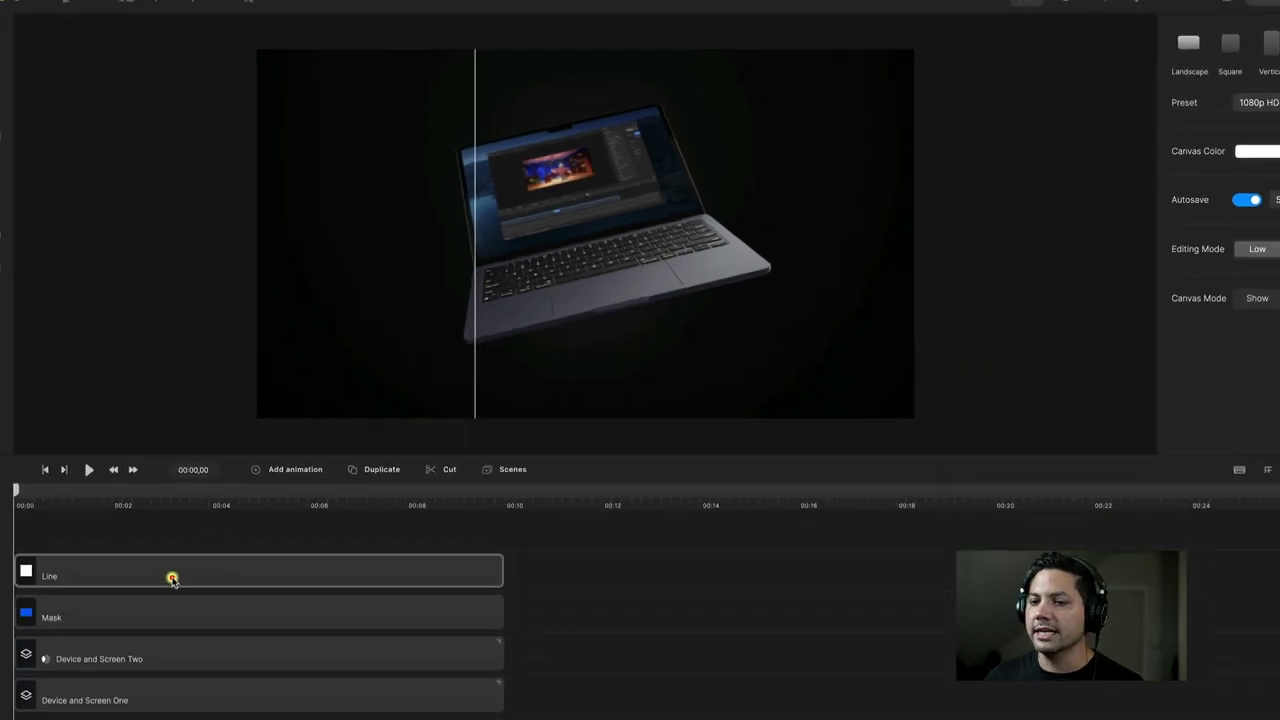
# - Lower the Line's Position X so it sits at the canvas's left edge
pyautogui.click(172, 577)
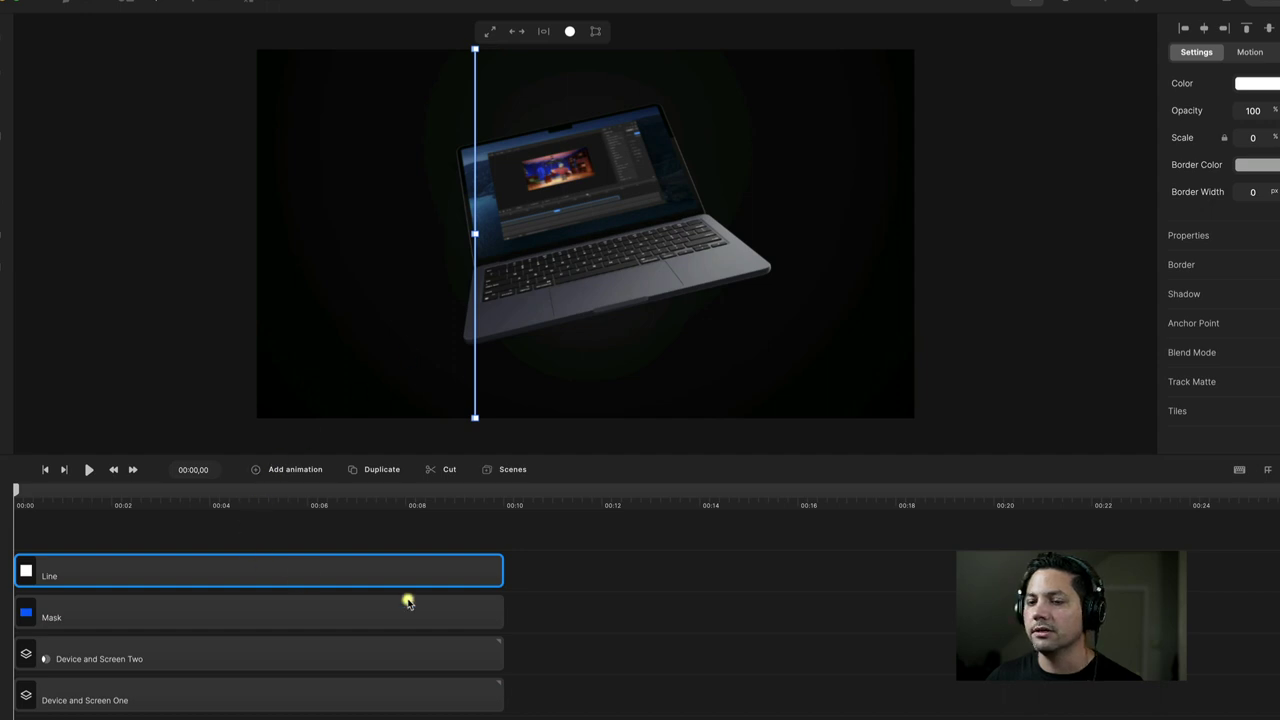
pyautogui.click(1137, 237)
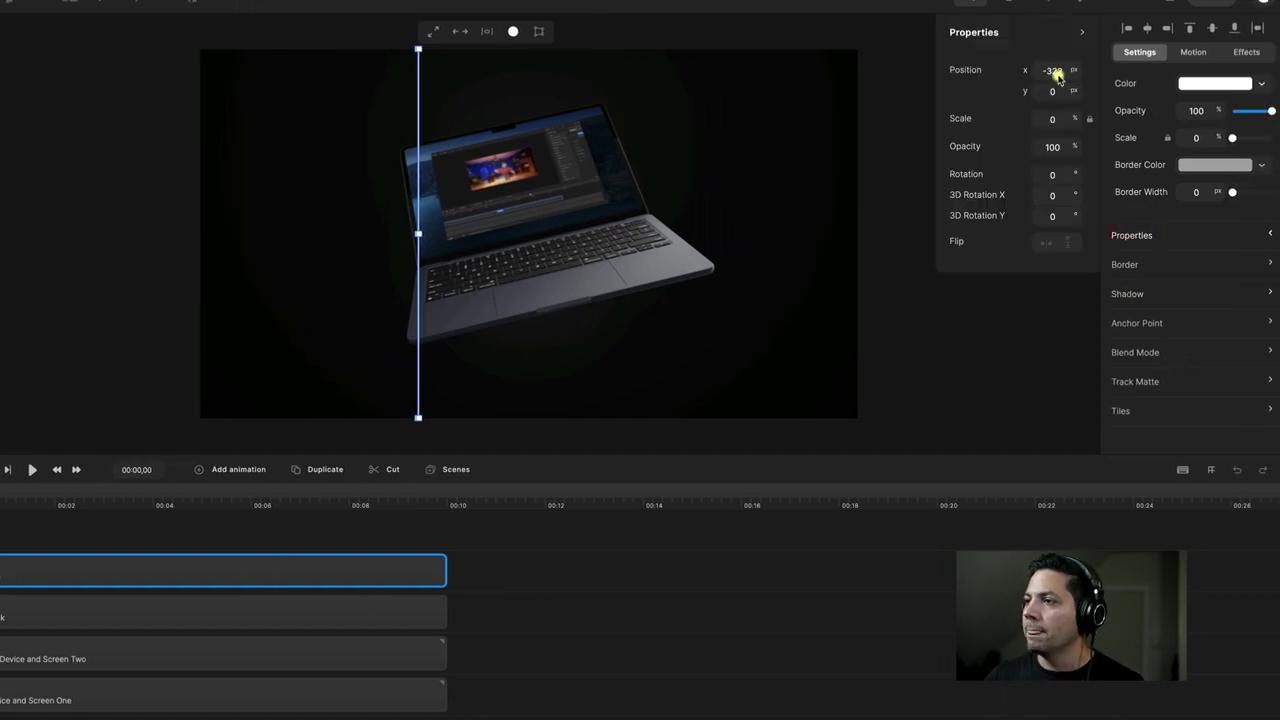
pyautogui.moveTo(1075, 70); pyautogui.dragTo(1053, 70)
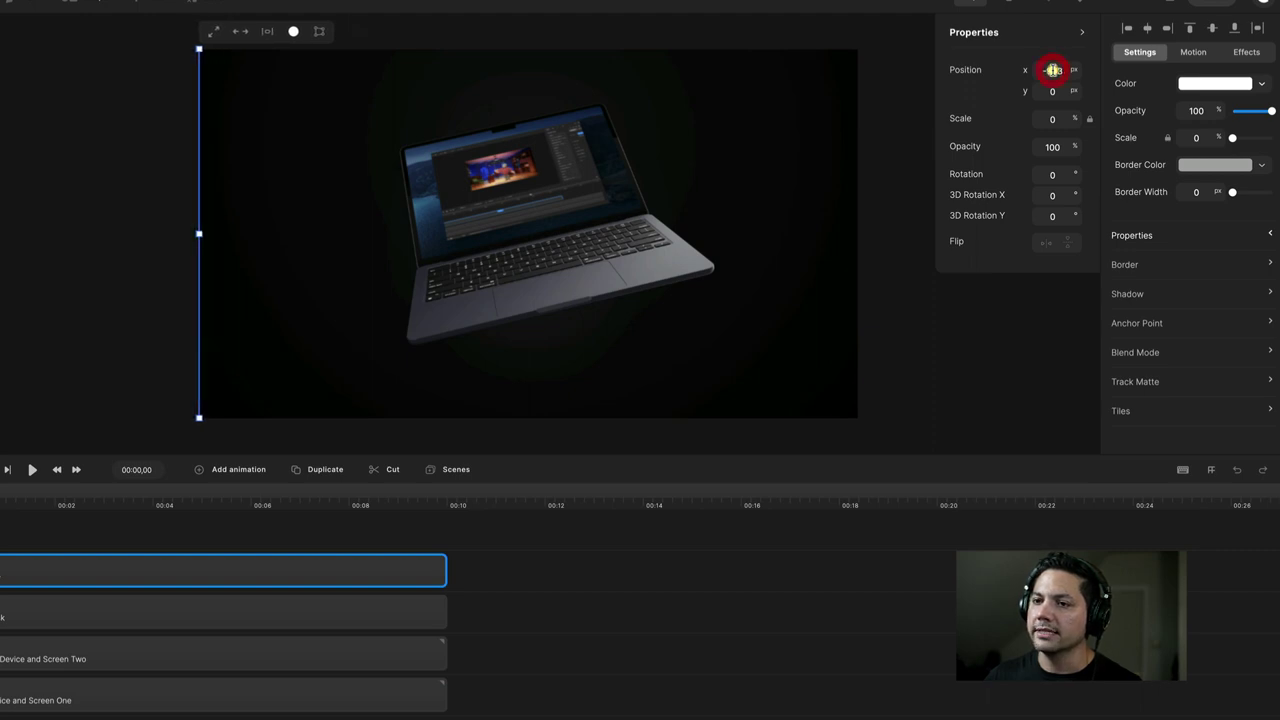
pyautogui.click(295, 528)
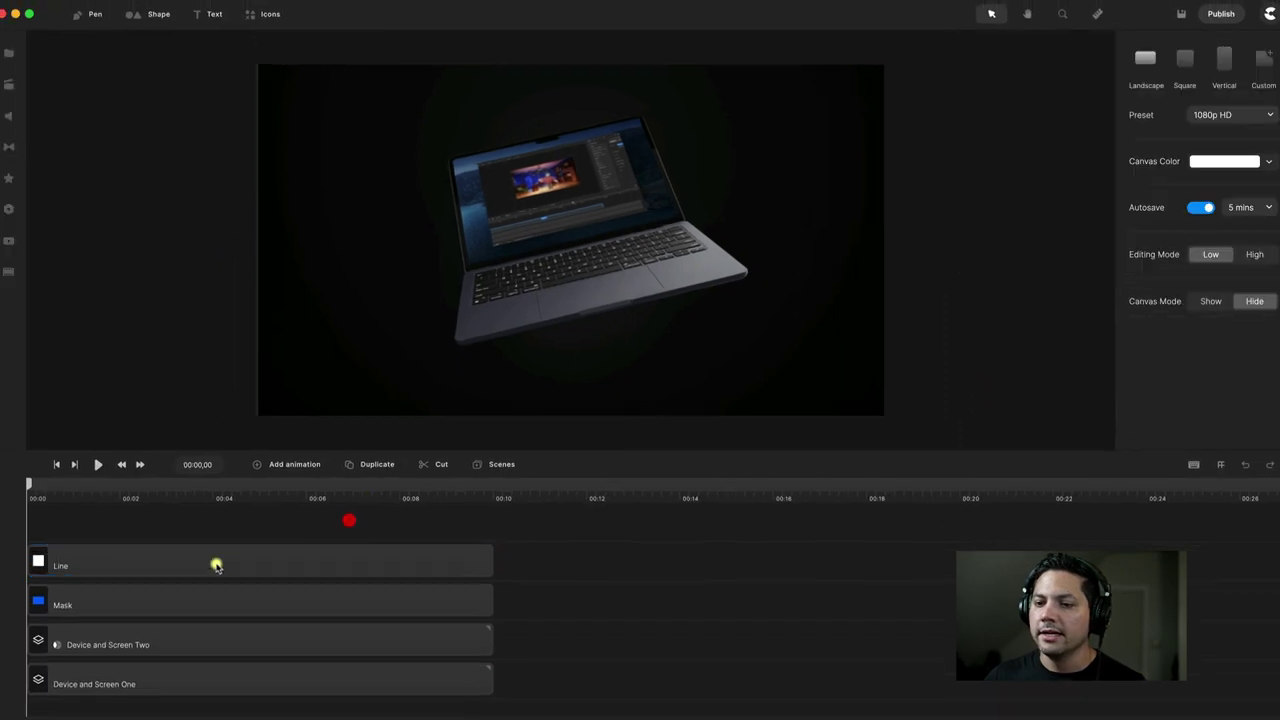
# - Verify Device and Screen Two's Mask matte uses Alpha type, then move the playhead to 00:01,02
pyautogui.click(92, 606)
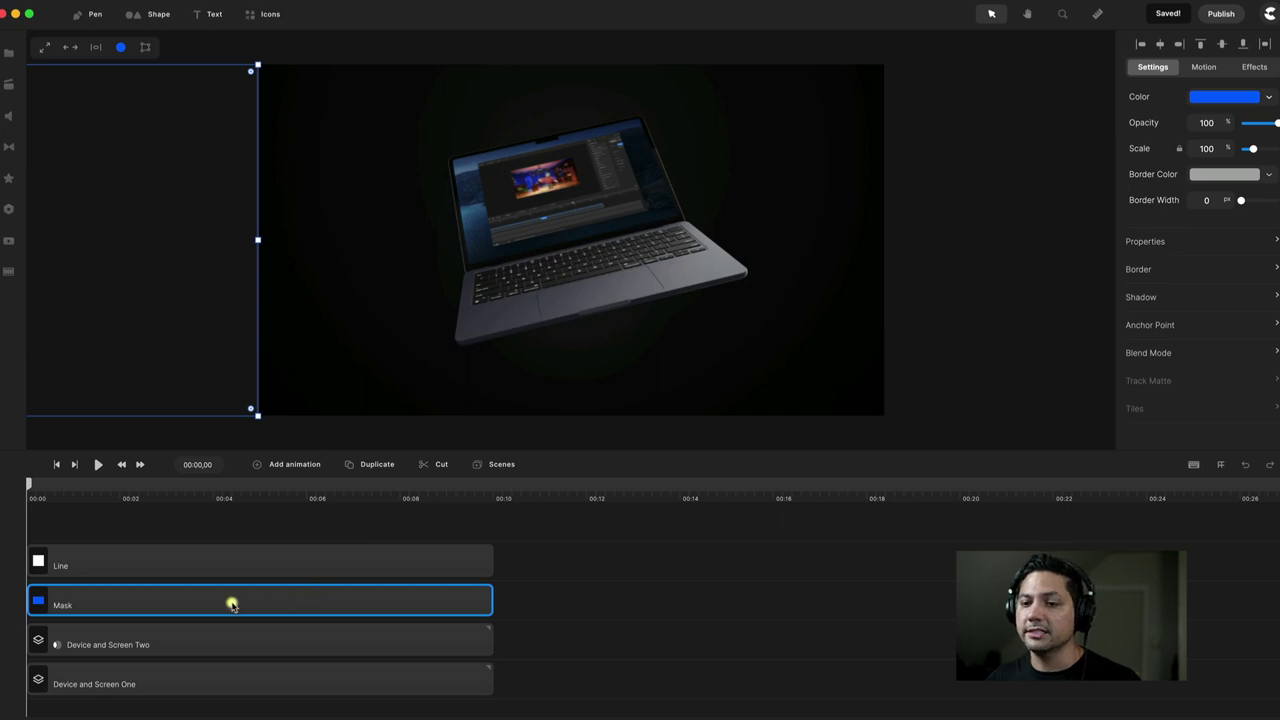
pyautogui.click(56, 645)
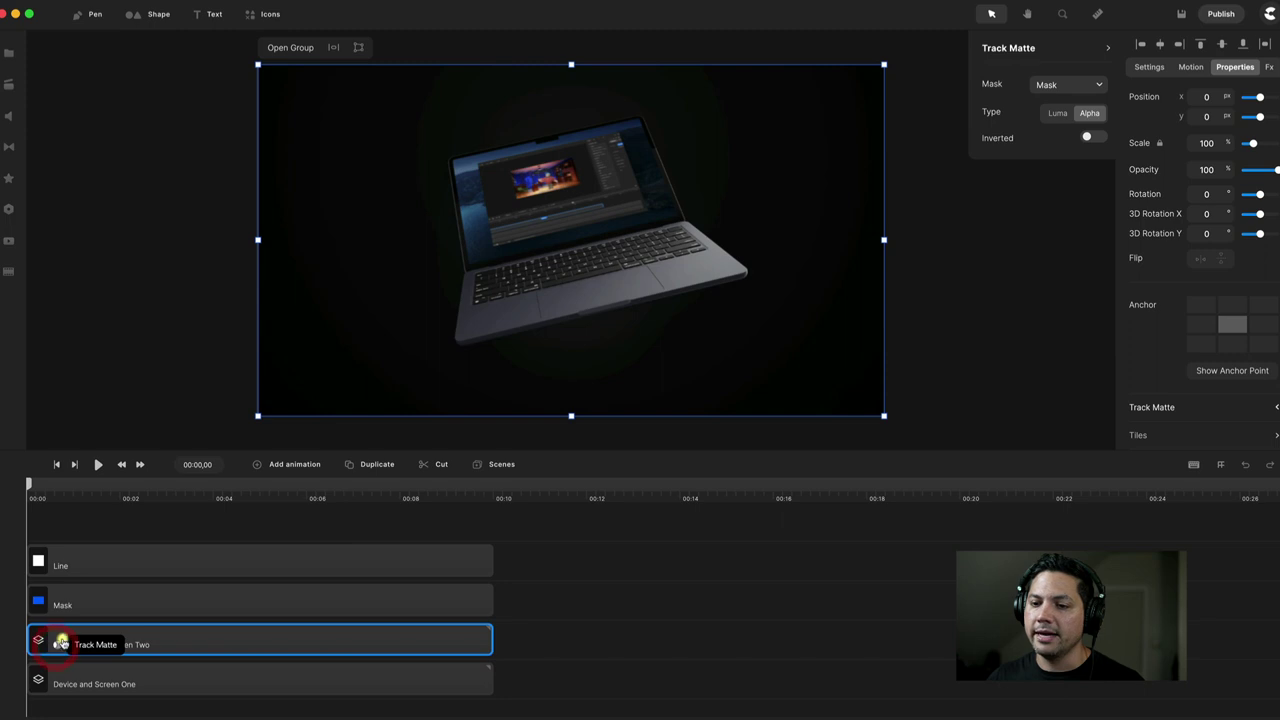
pyautogui.click(1057, 113)
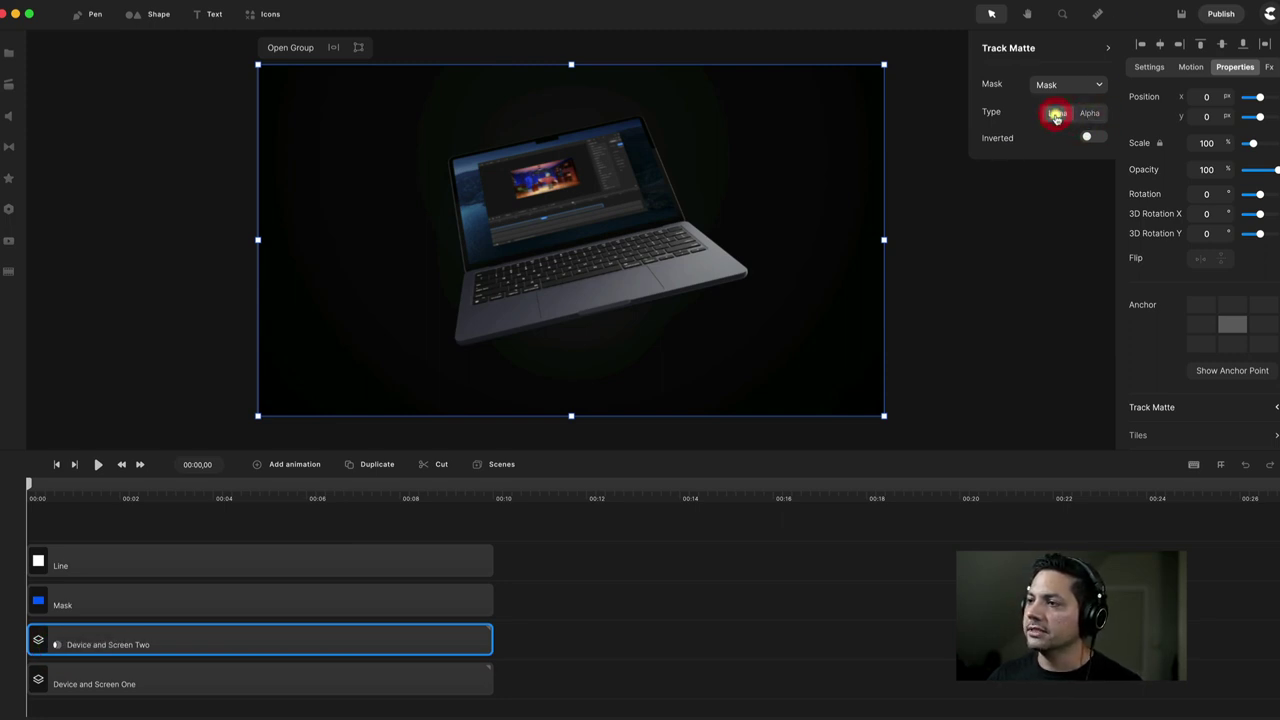
pyautogui.click(1088, 115)
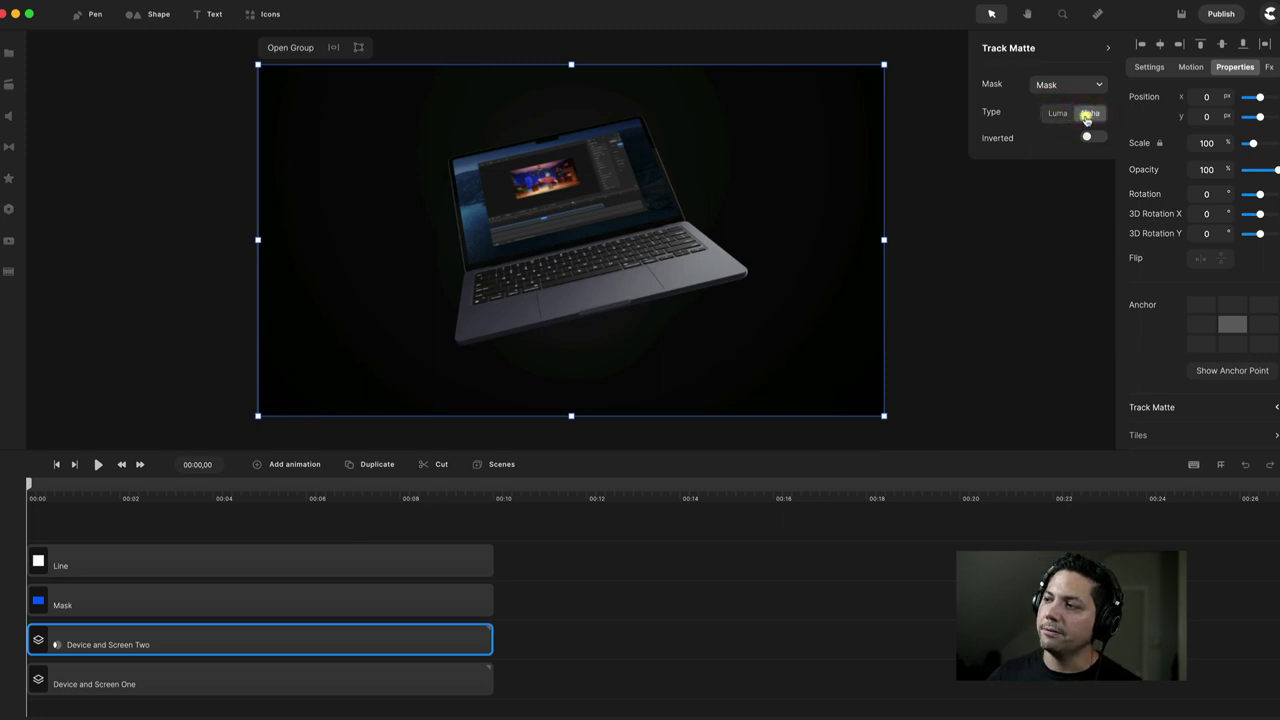
pyautogui.click(1010, 326)
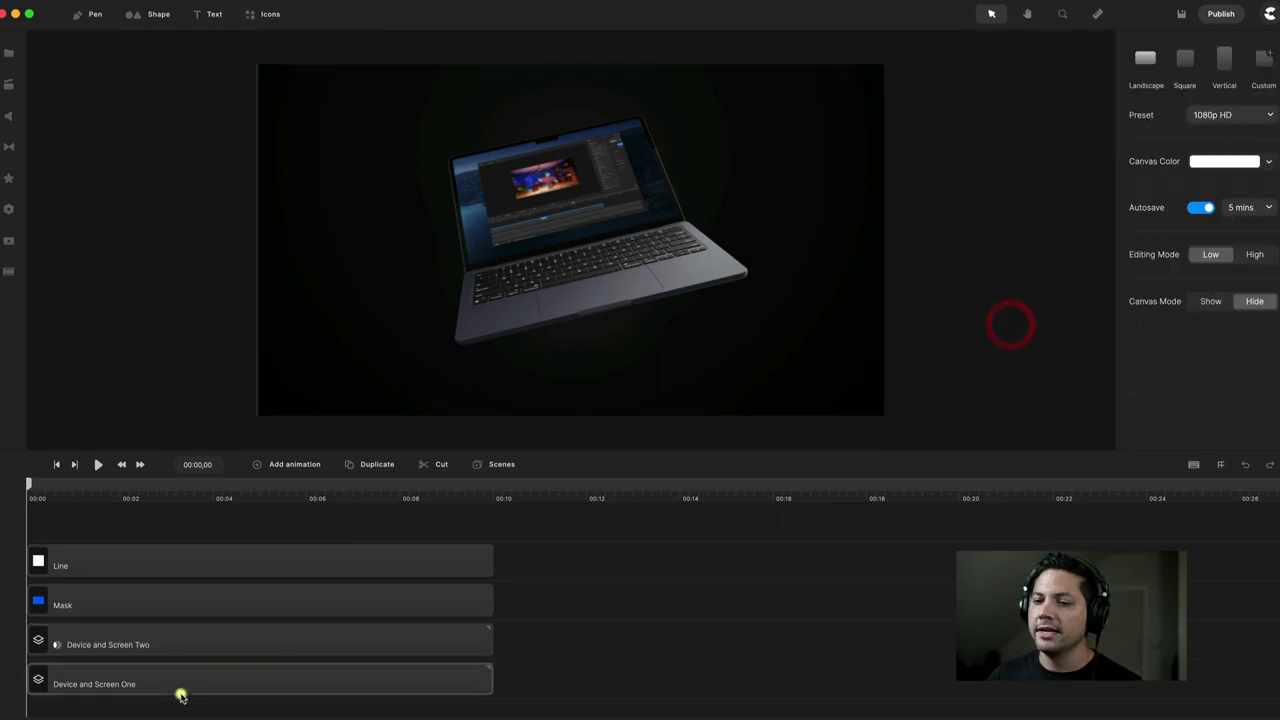
pyautogui.click(137, 600)
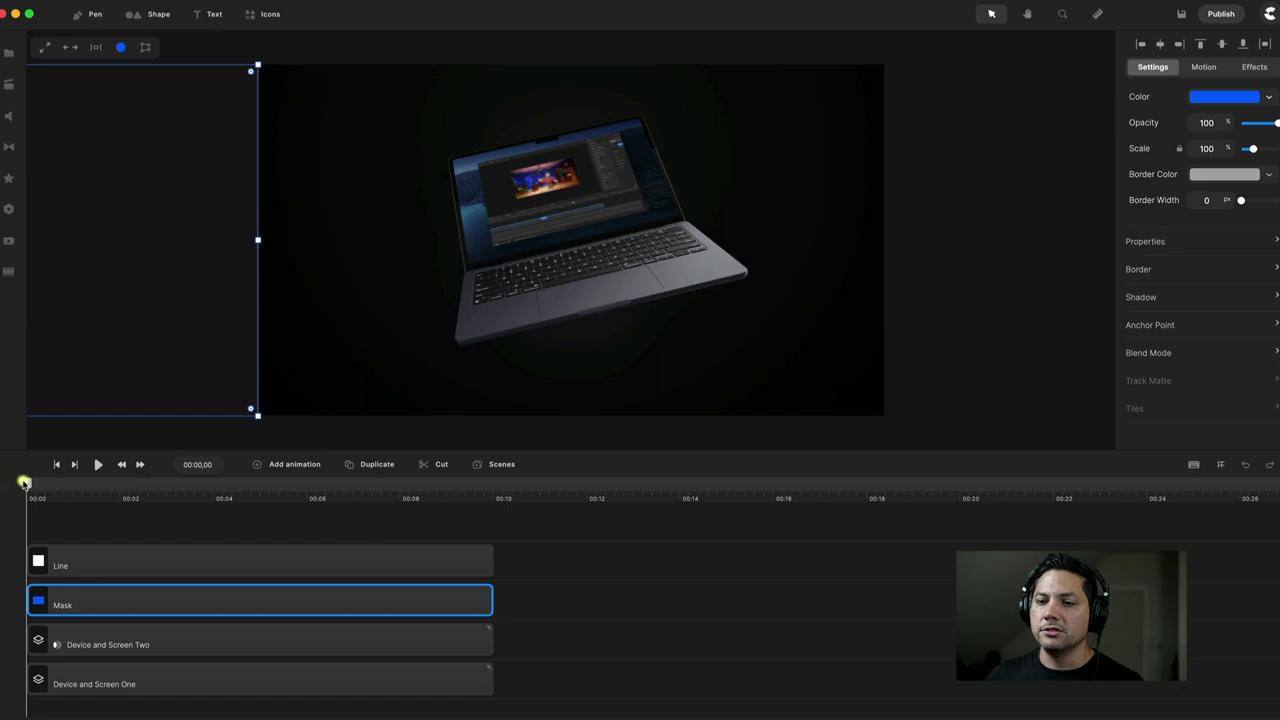
pyautogui.moveTo(31, 484); pyautogui.dragTo(79, 486)
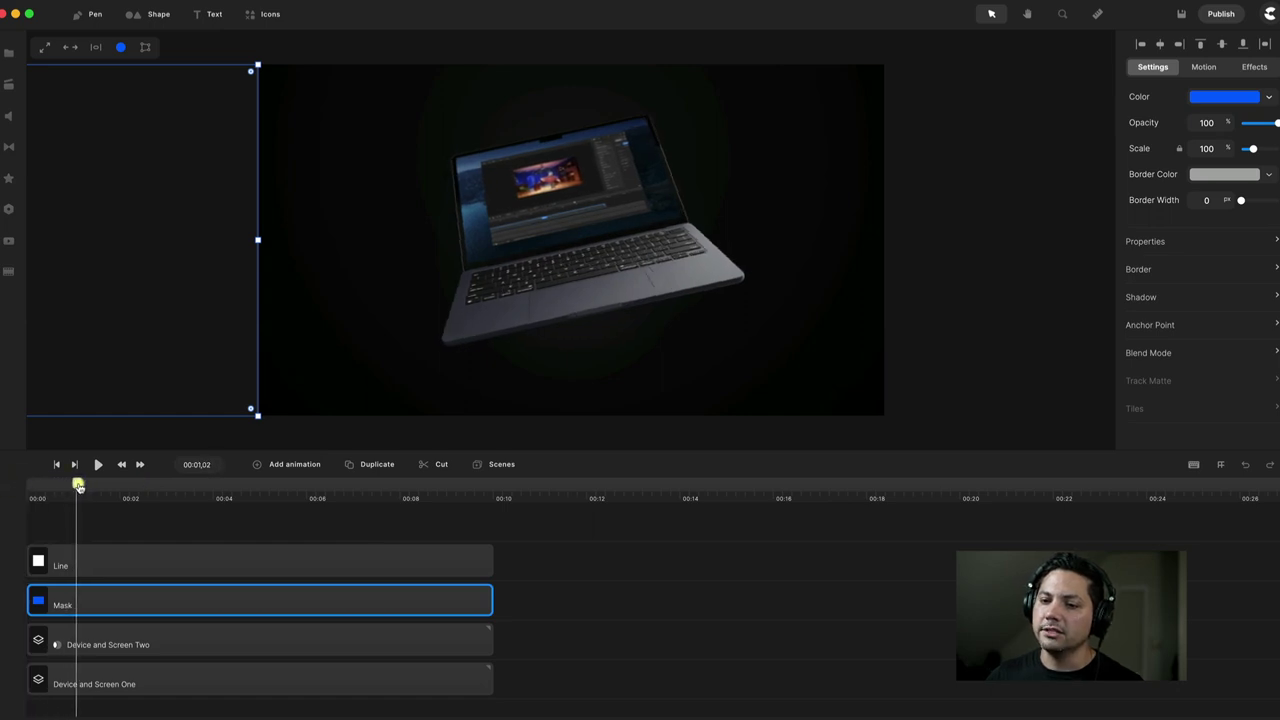
# - Animate the Mask's position so it slides right to cover the canvas by 00:01,27
pyautogui.click(295, 464)
pyautogui.click(338, 266)
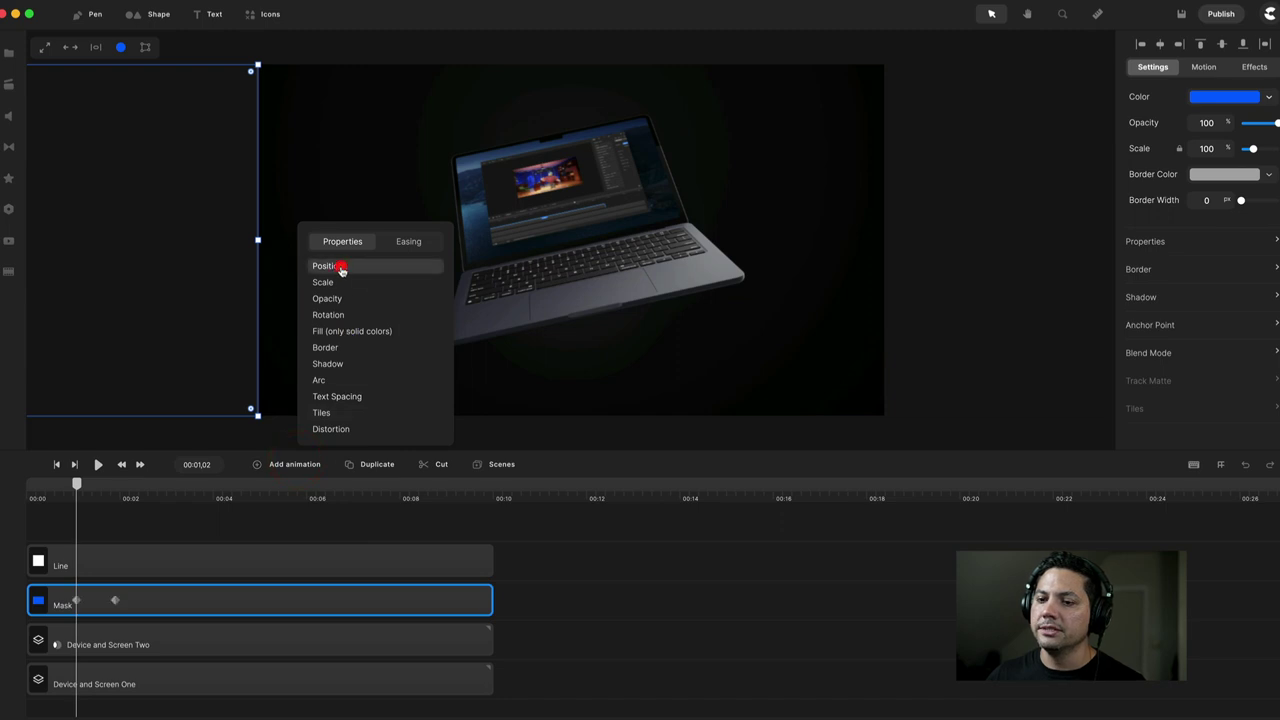
pyautogui.click(115, 601)
pyautogui.moveTo(80, 325); pyautogui.dragTo(705, 320)
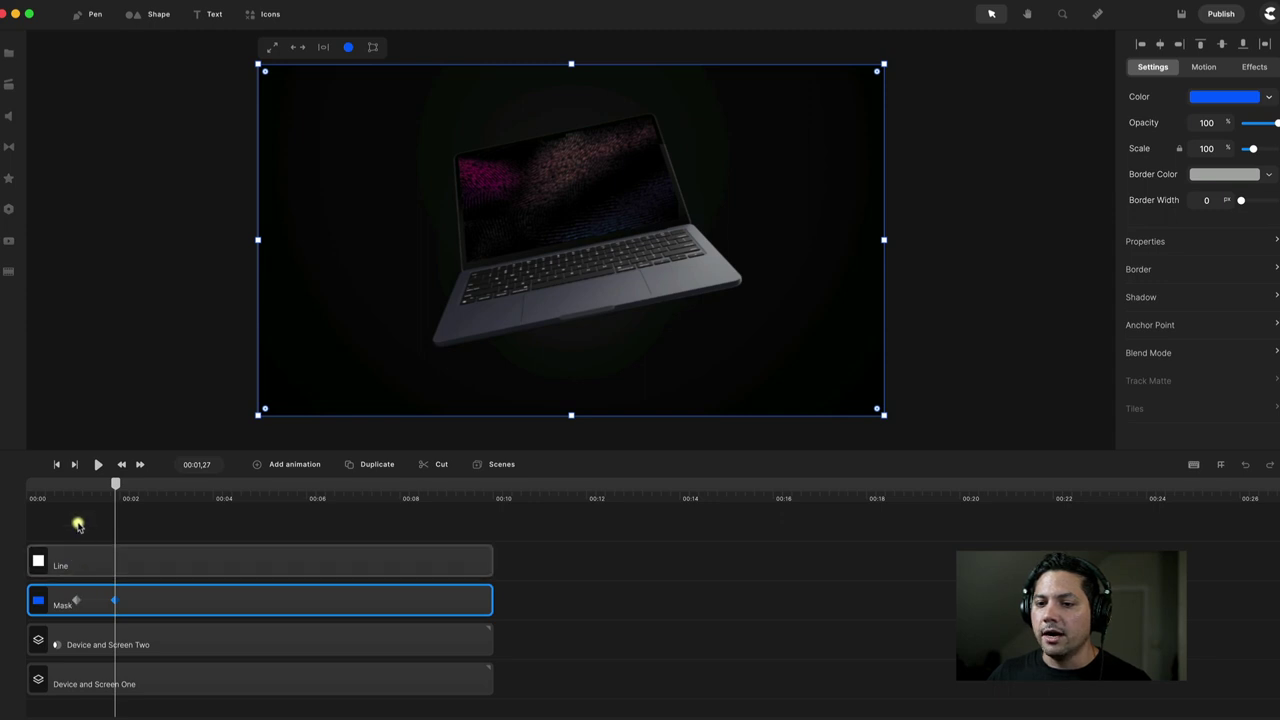
pyautogui.click(75, 604)
# - Animate the Line's position so it reaches the canvas's right edge at the second keyframe
pyautogui.click(91, 560)
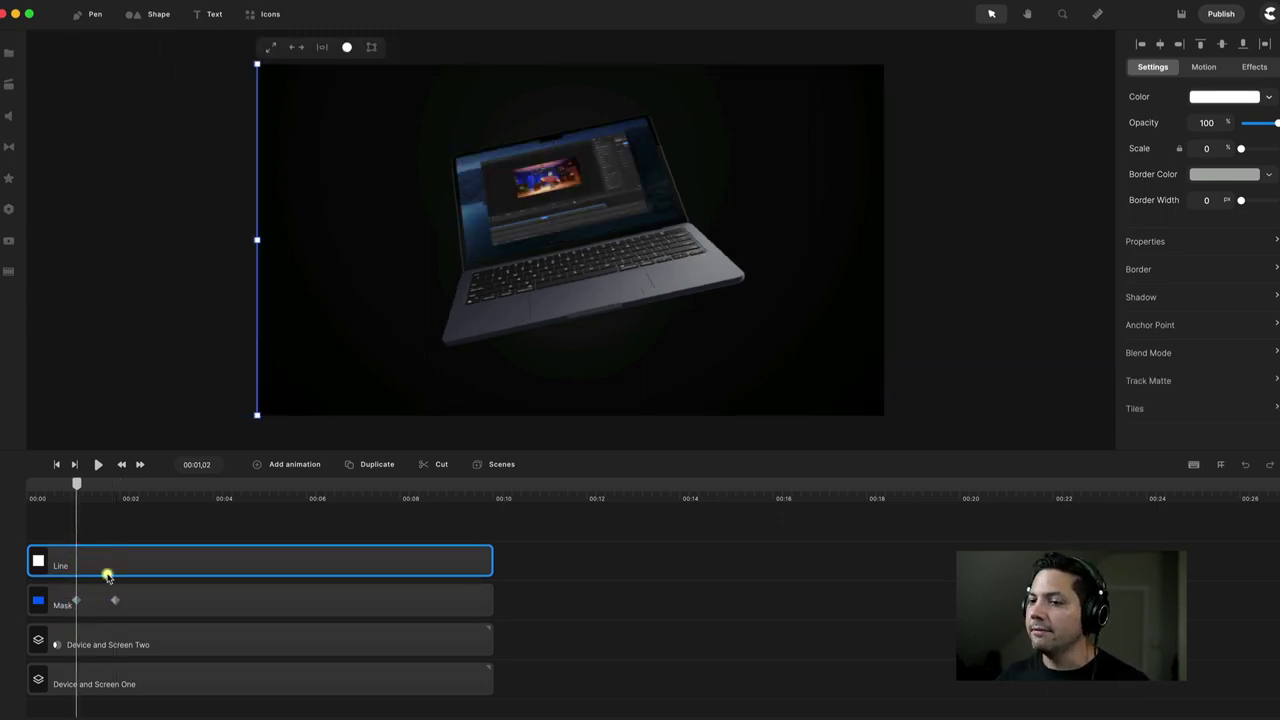
pyautogui.click(293, 464)
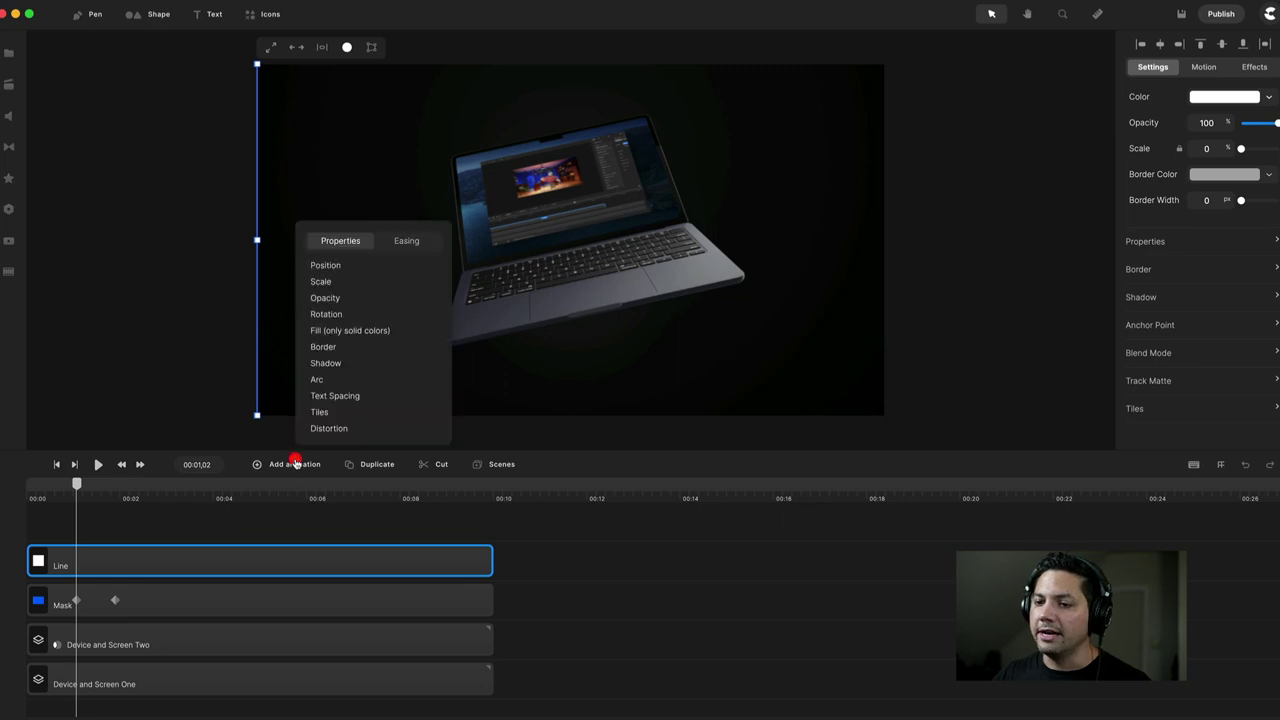
pyautogui.click(351, 265)
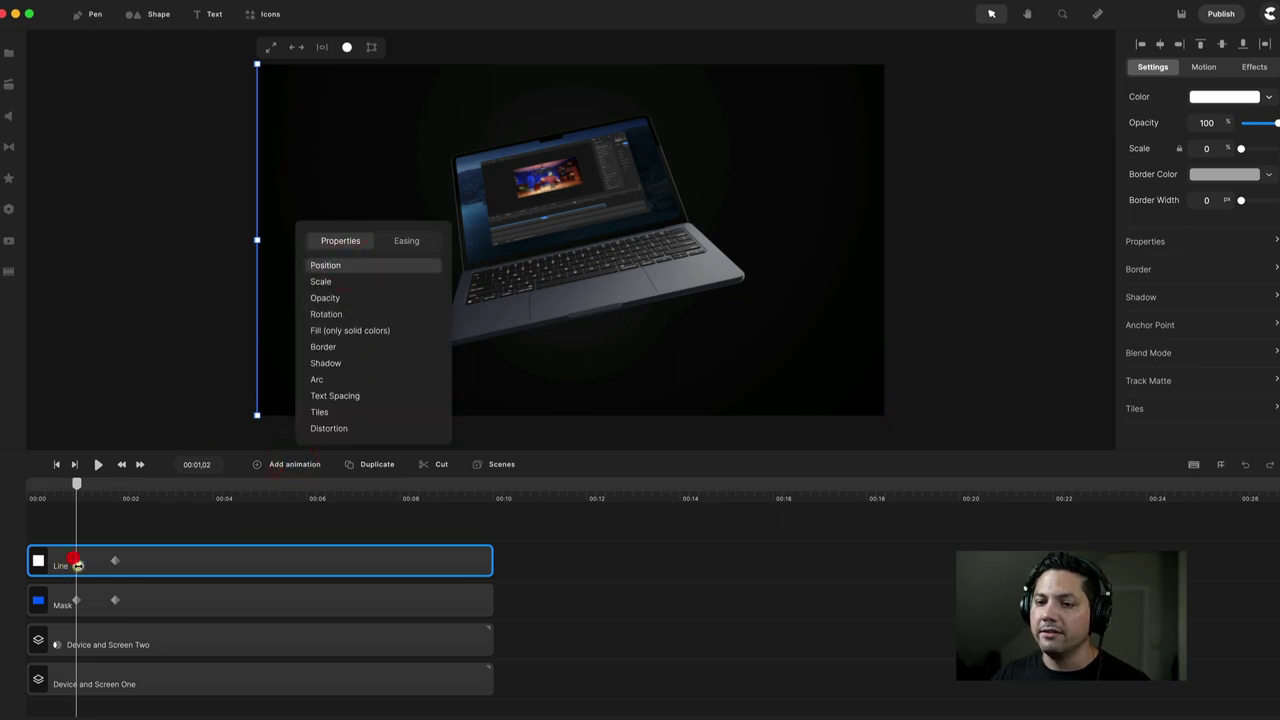
pyautogui.click(76, 561)
pyautogui.click(114, 561)
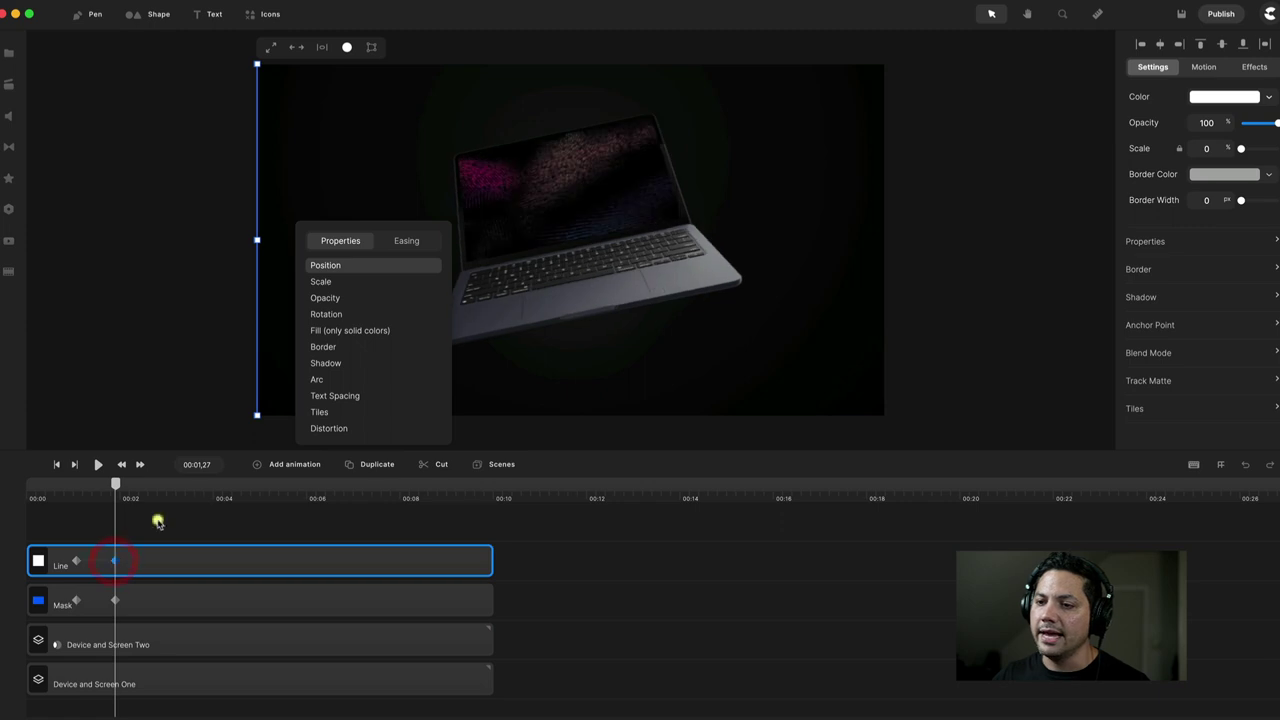
pyautogui.click(1160, 243)
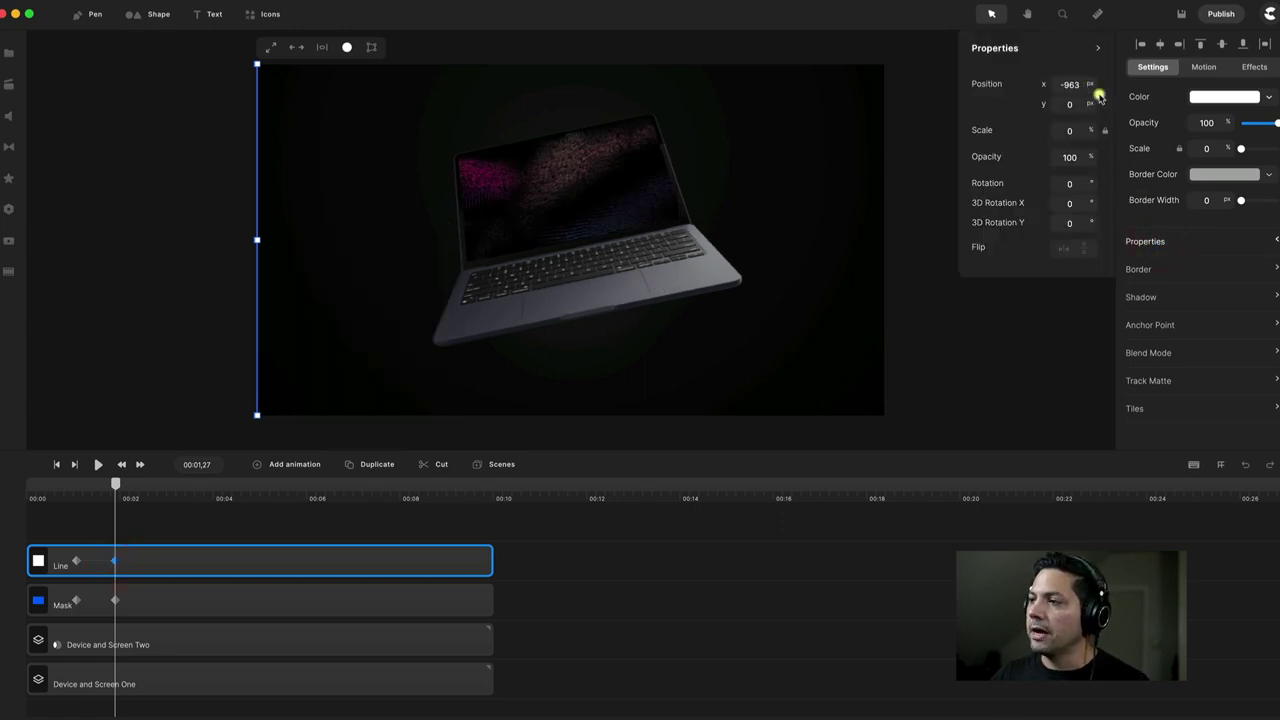
pyautogui.moveTo(1090, 85); pyautogui.dragTo(1155, 86)
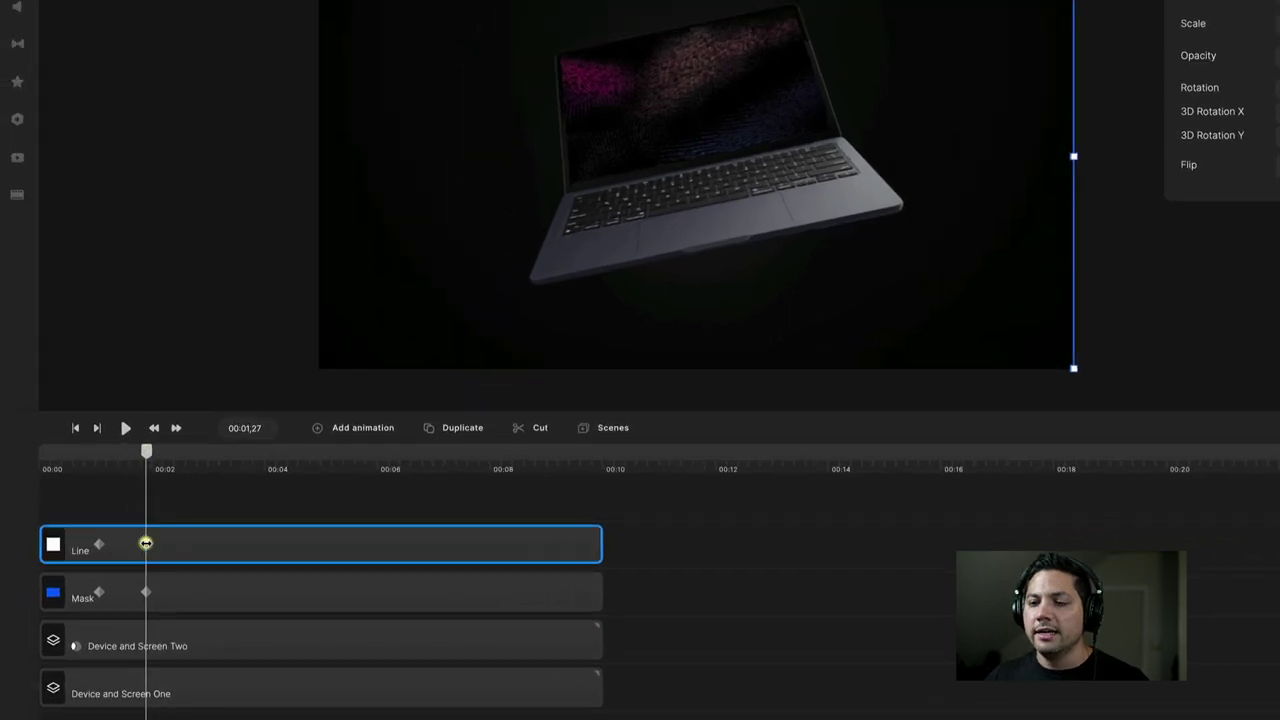
# - Set Linear easing on both the Line and Mask position animations
pyautogui.click(98, 549)
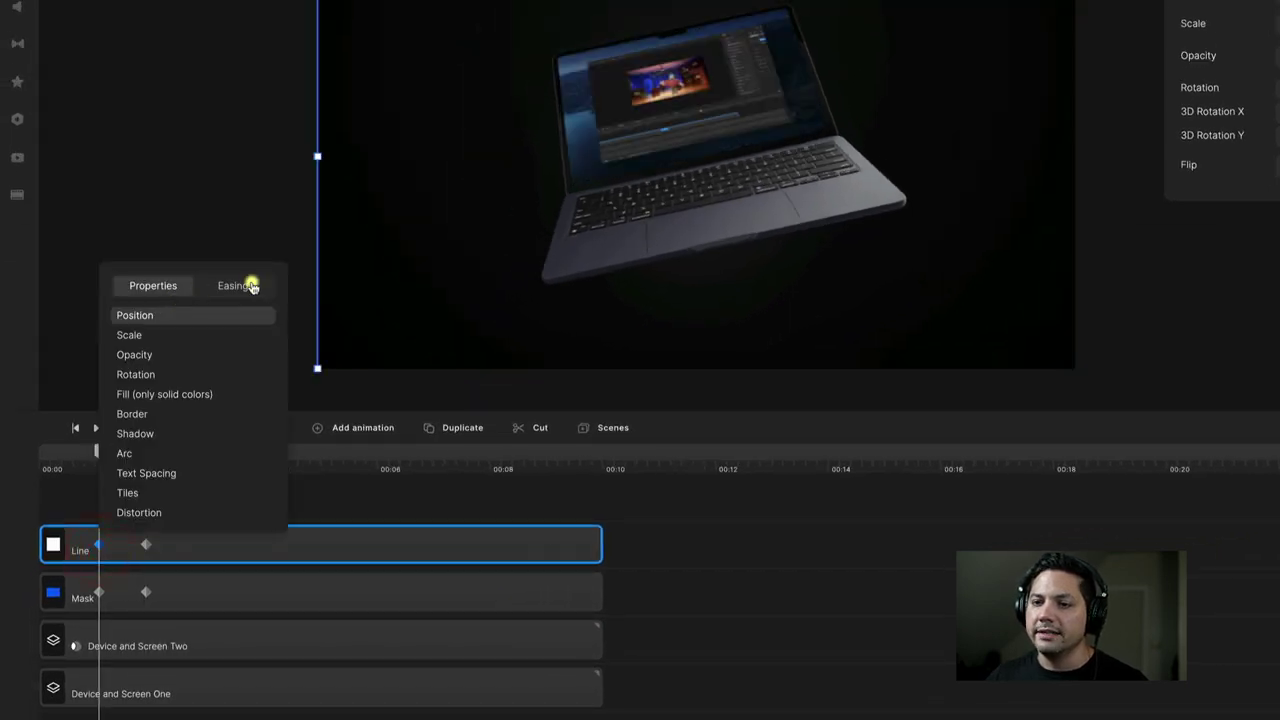
pyautogui.click(249, 285)
pyautogui.click(119, 398)
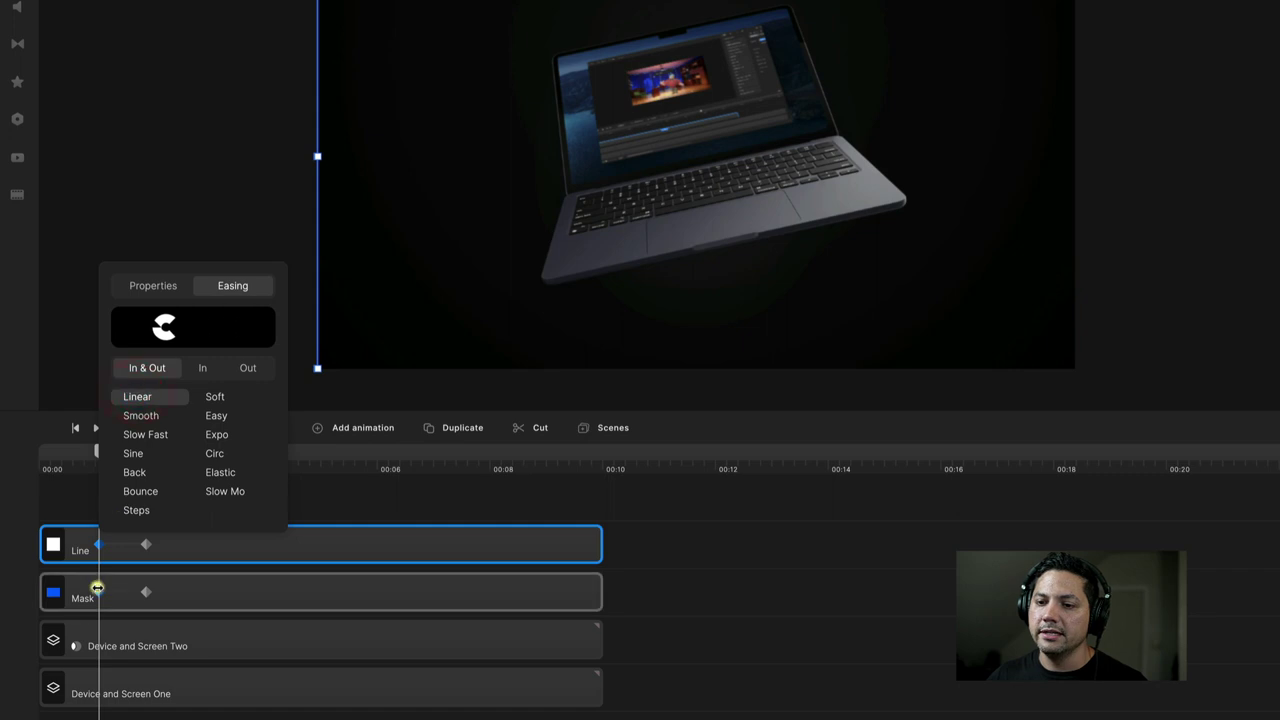
pyautogui.click(97, 591)
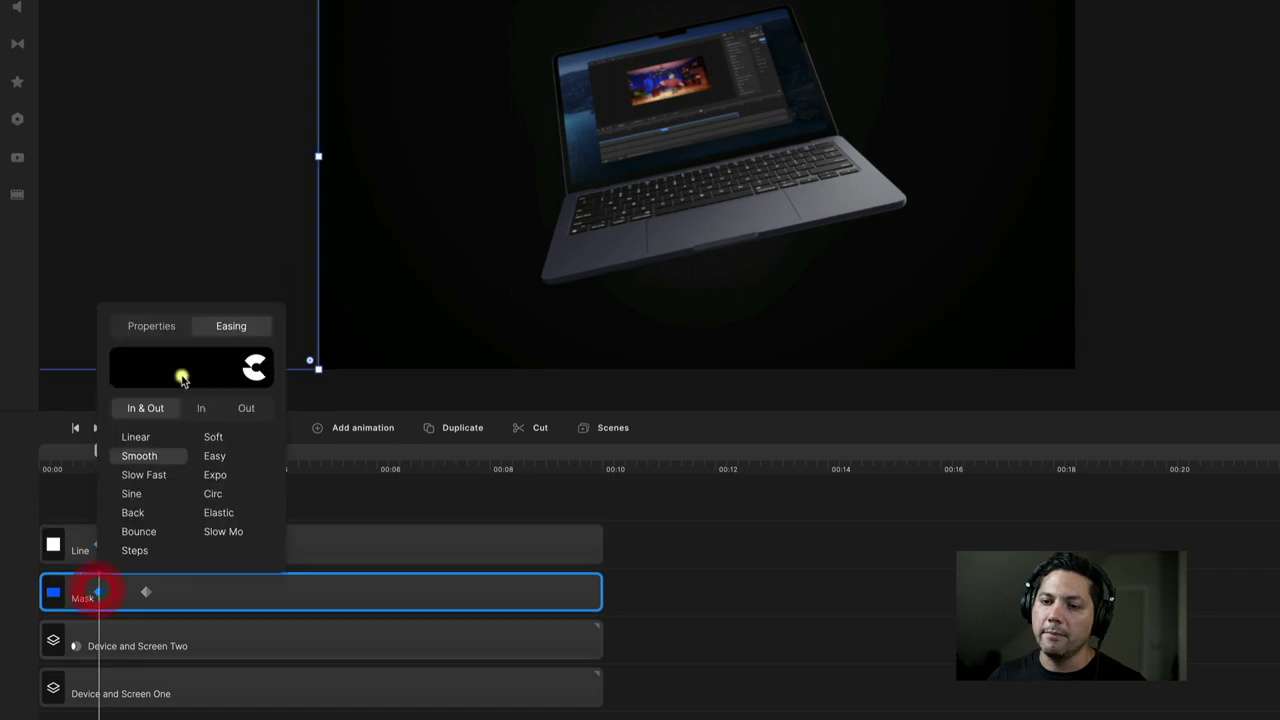
pyautogui.click(140, 440)
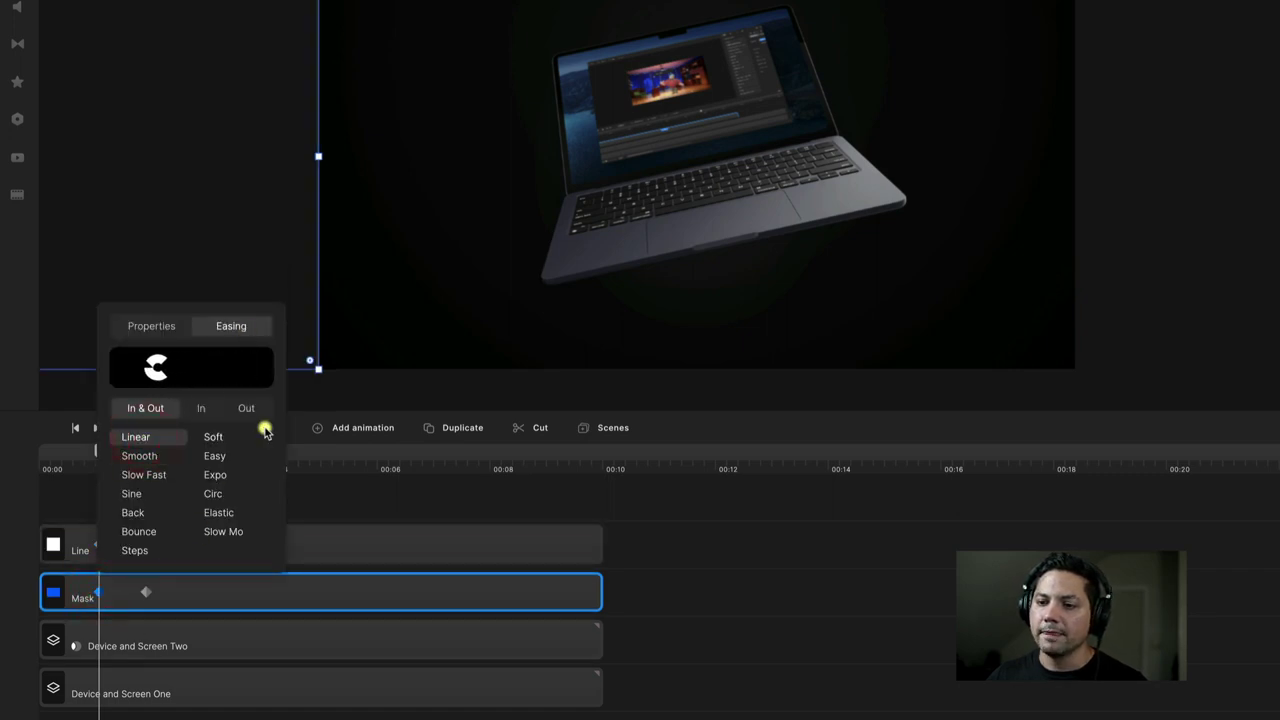
pyautogui.click(330, 504)
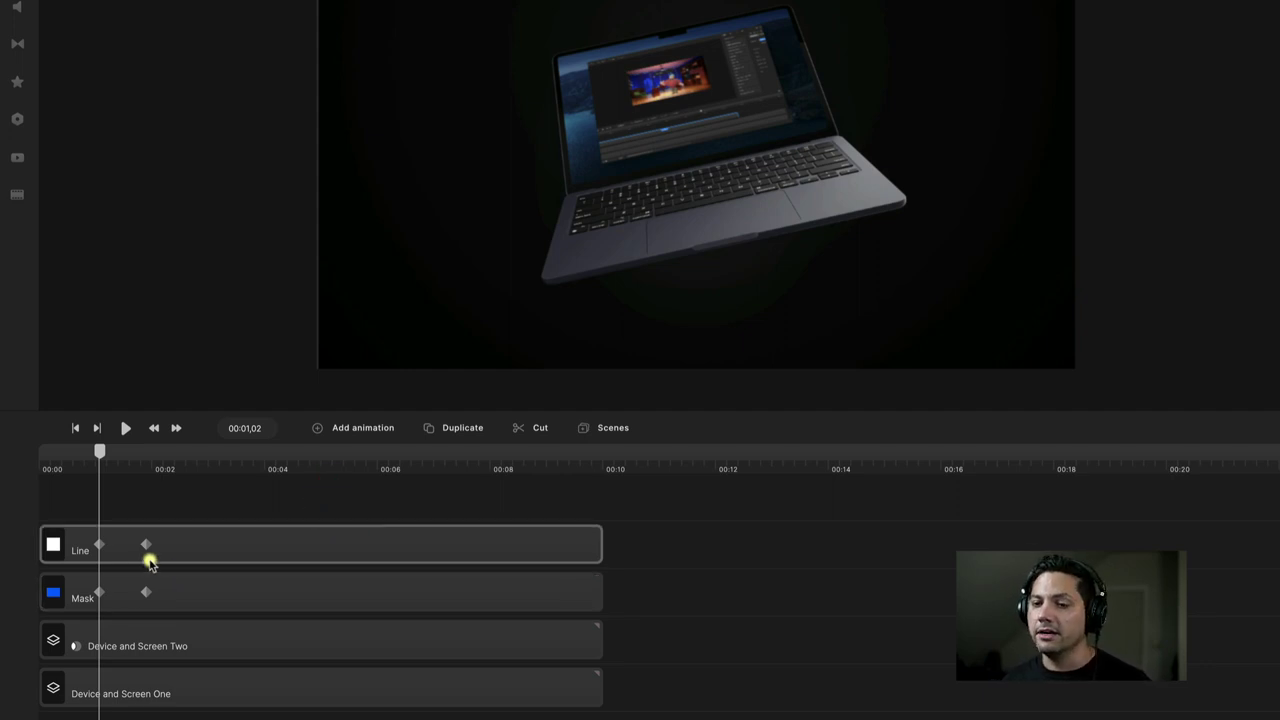
# - Drag both end keyframes to about 00:02,20 and preview the wipe from 00:00
pyautogui.moveTo(146, 544); pyautogui.dragTo(190, 544)
pyautogui.moveTo(149, 591); pyautogui.dragTo(191, 595)
pyautogui.click(98, 451)
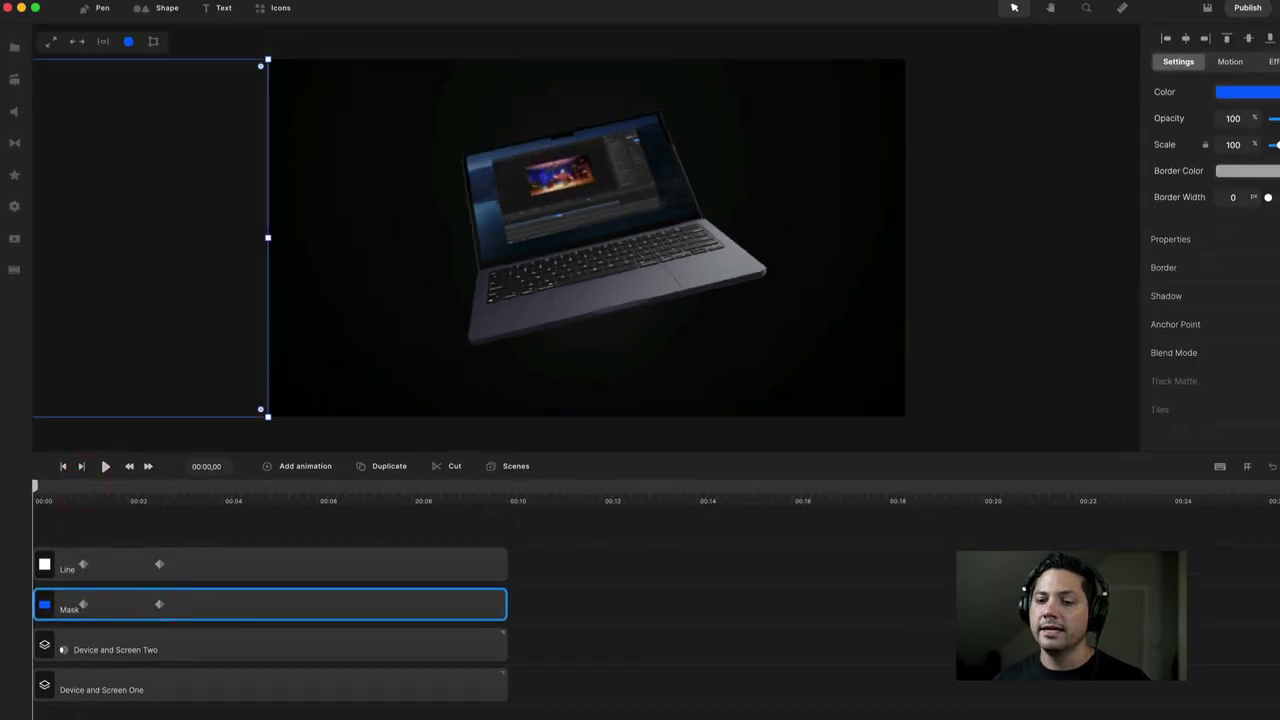
pyautogui.press('space')
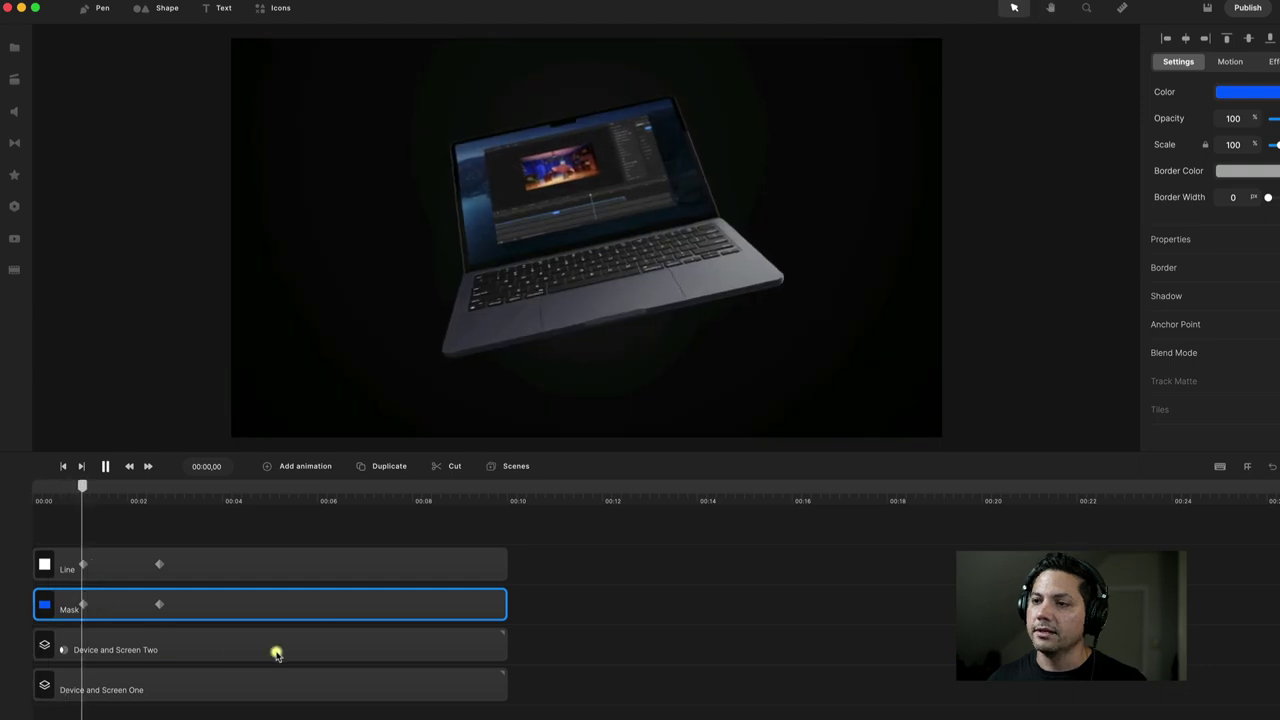
pyautogui.press('space')
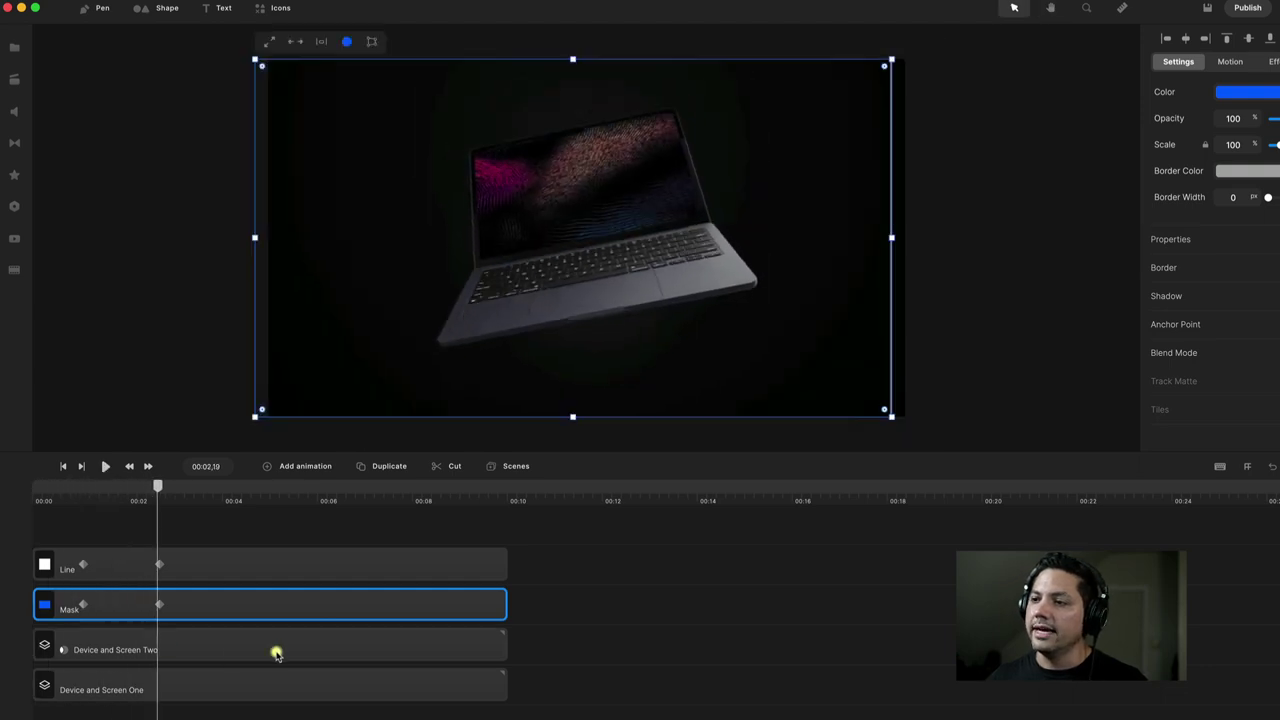